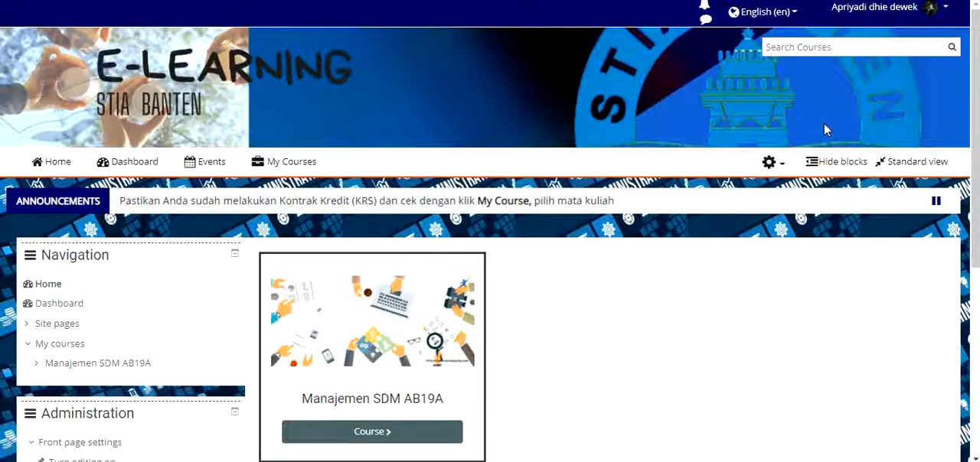
Open the Manajemen SDM AB19A course from the list of enrolled courses
{"action": "scroll", "coordinate": [429, 186], "scroll_direction": "down", "scroll_amount": 1}
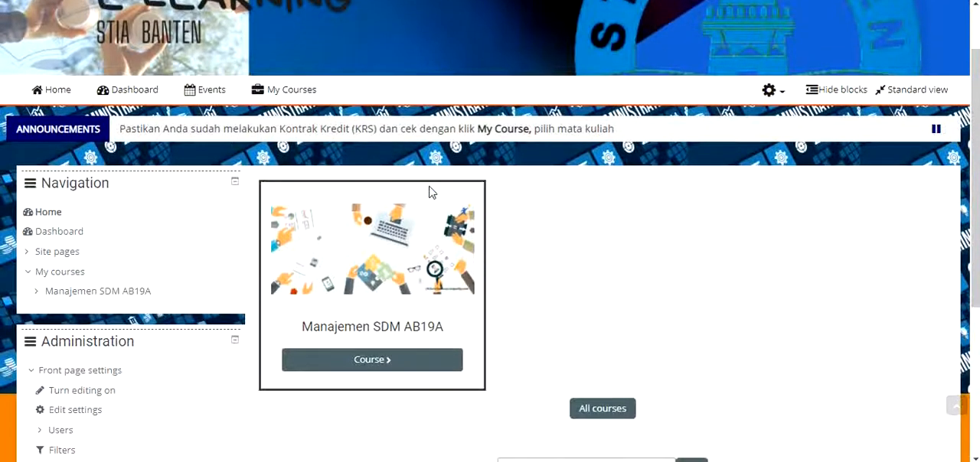
{"action": "mouse_move", "coordinate": [278, 89]}
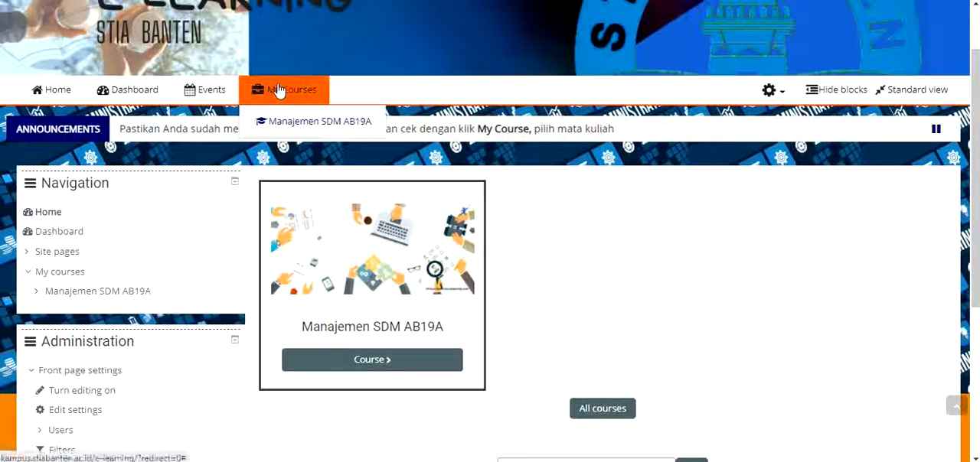
{"action": "left_click", "coordinate": [314, 121]}
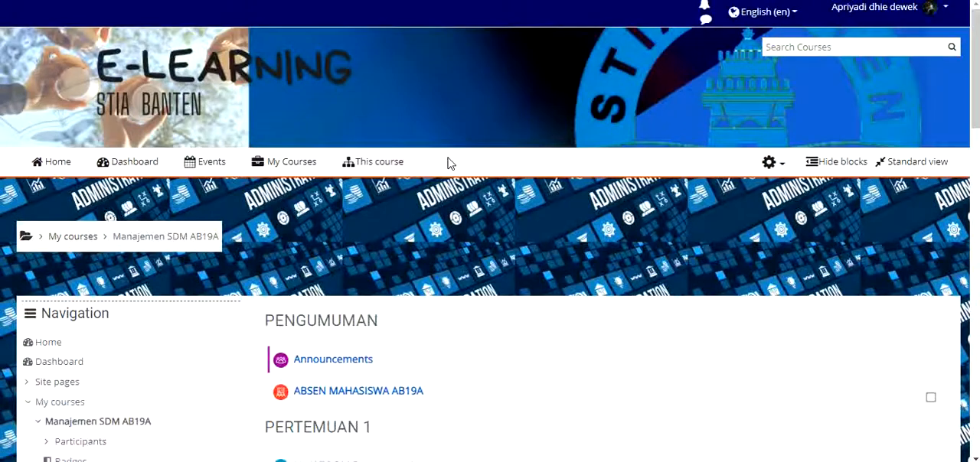
Turn on editing mode for the Manajemen SDM AB19A course
{"action": "scroll", "coordinate": [450, 165], "scroll_direction": "down", "scroll_amount": 2}
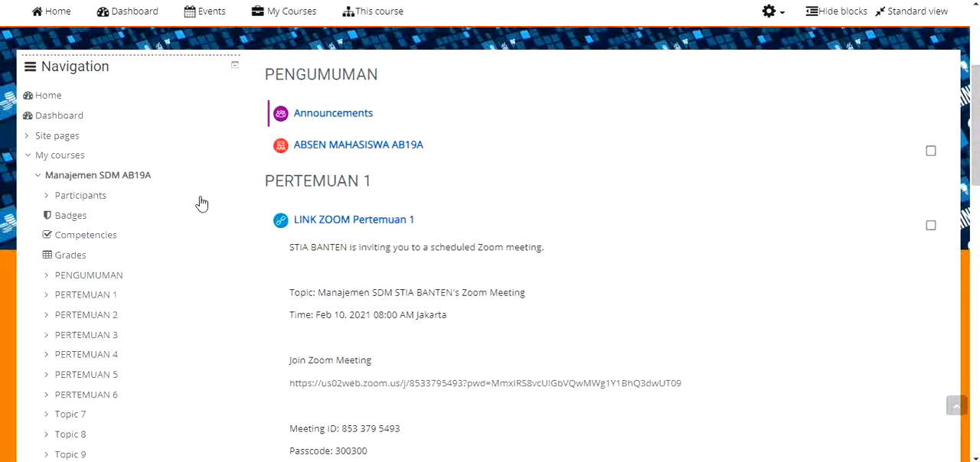
{"action": "scroll", "coordinate": [201, 203], "scroll_direction": "down", "scroll_amount": 2}
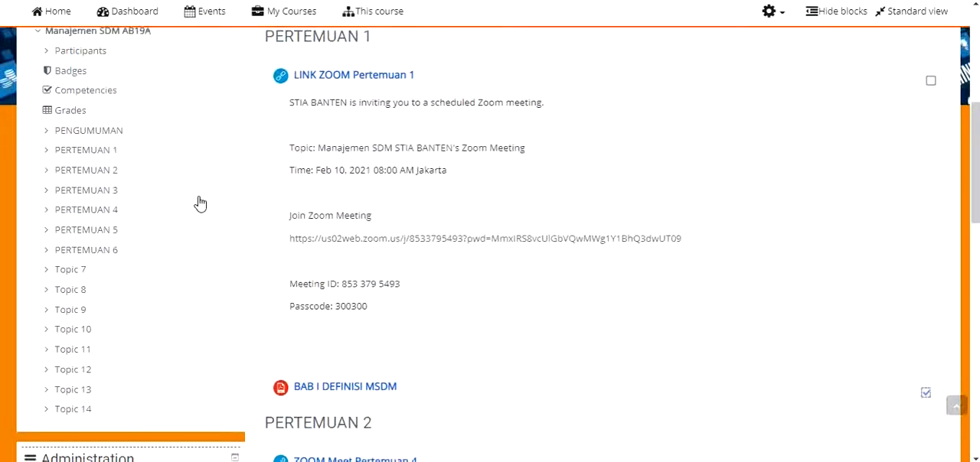
{"action": "scroll", "coordinate": [201, 203], "scroll_direction": "down", "scroll_amount": 1}
{"action": "scroll", "coordinate": [199, 203], "scroll_direction": "down", "scroll_amount": 2}
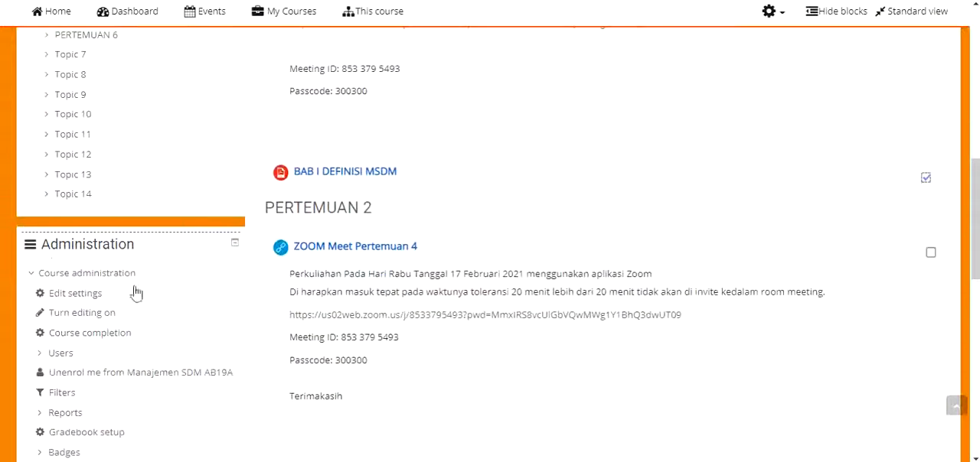
{"action": "left_click", "coordinate": [75, 316]}
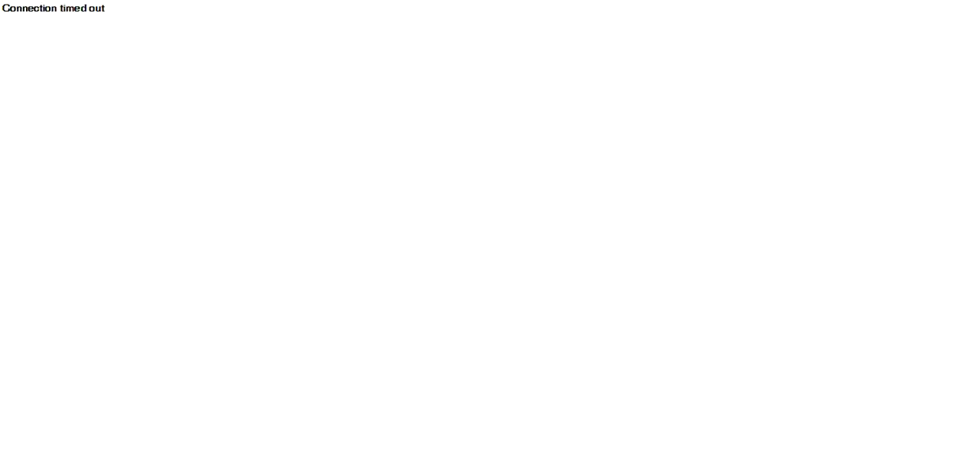
{"action": "left_click", "coordinate": [850, 450]}
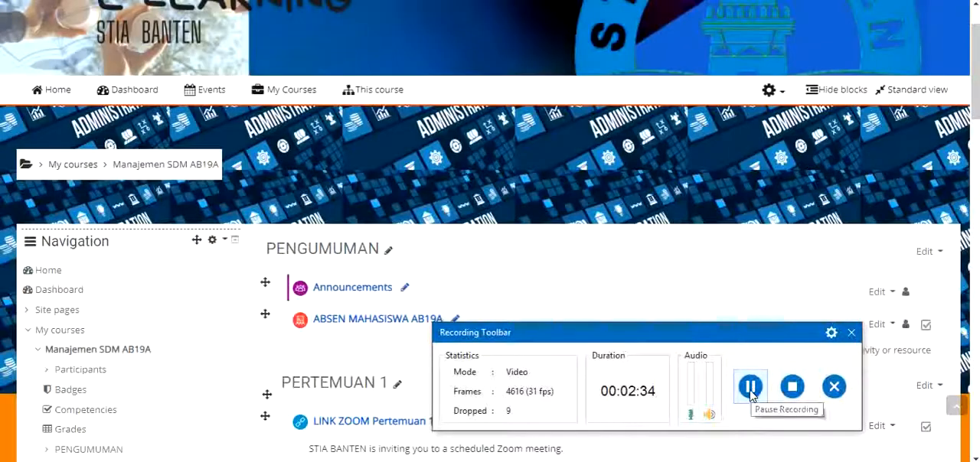
{"action": "left_click", "coordinate": [851, 333]}
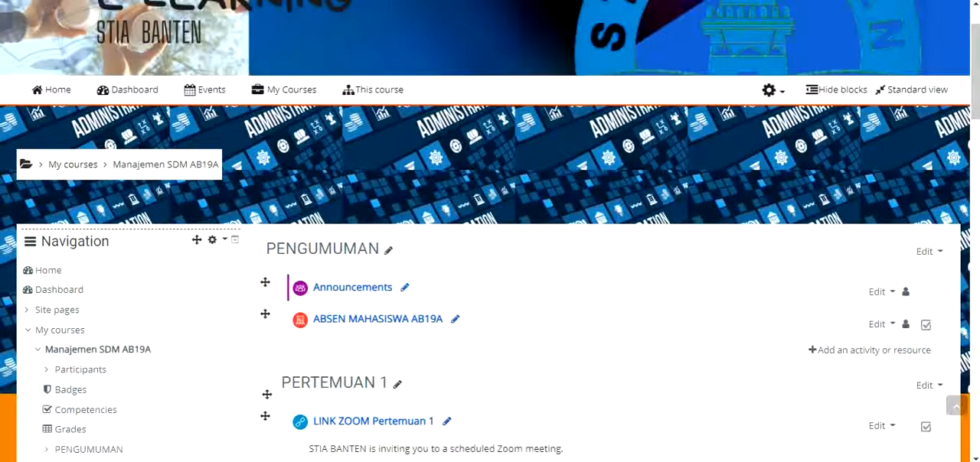
Start adding a new Attendance activity to the PENGUMUMAN section of the course
{"action": "scroll", "coordinate": [477, 278], "scroll_direction": "down", "scroll_amount": 6}
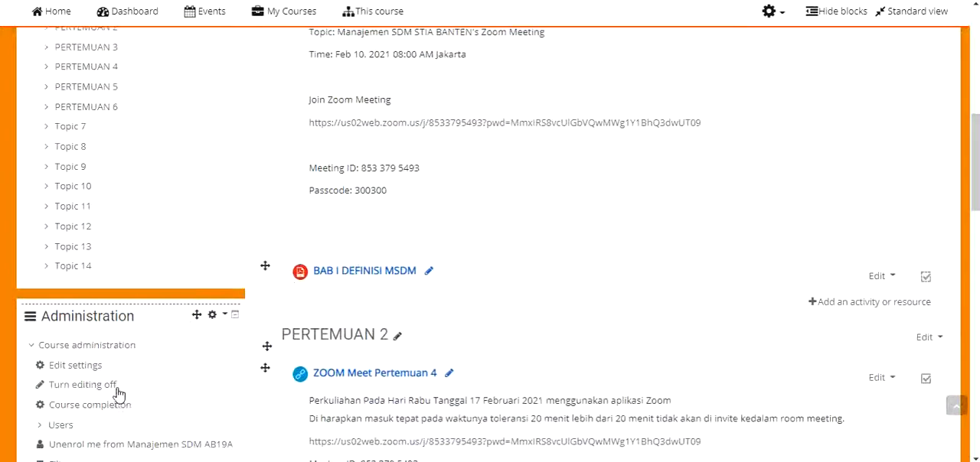
{"action": "scroll", "coordinate": [336, 300], "scroll_direction": "up", "scroll_amount": 4}
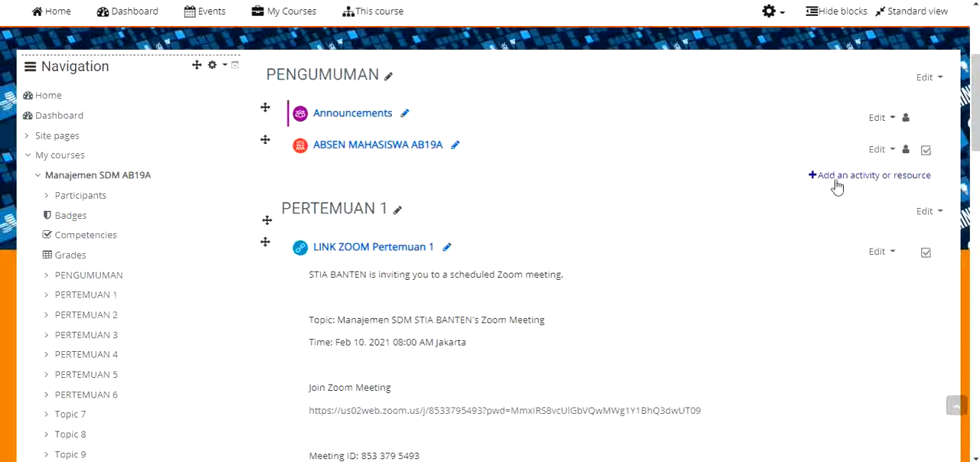
{"action": "scroll", "coordinate": [842, 214], "scroll_direction": "down", "scroll_amount": 5}
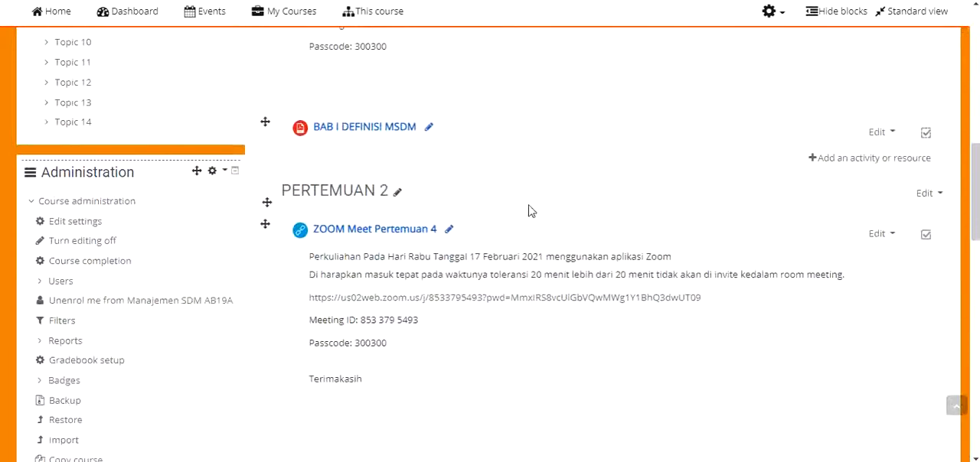
{"action": "scroll", "coordinate": [528, 212], "scroll_direction": "down", "scroll_amount": 4}
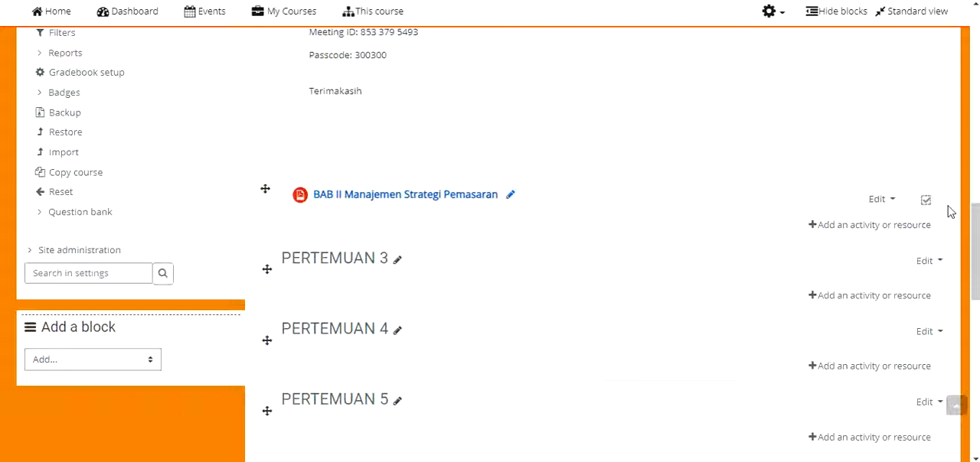
{"action": "scroll", "coordinate": [947, 212], "scroll_direction": "up", "scroll_amount": 5}
{"action": "scroll", "coordinate": [947, 212], "scroll_direction": "up", "scroll_amount": 8}
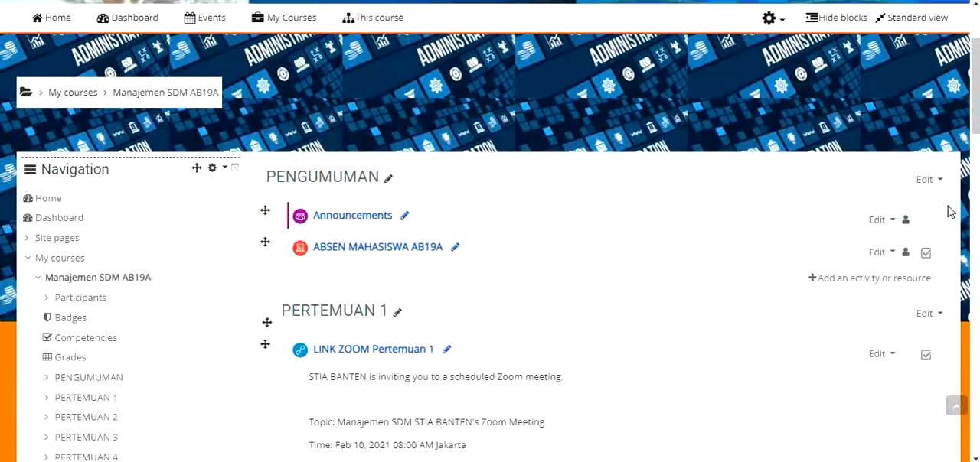
{"action": "scroll", "coordinate": [818, 250], "scroll_direction": "down", "scroll_amount": 2}
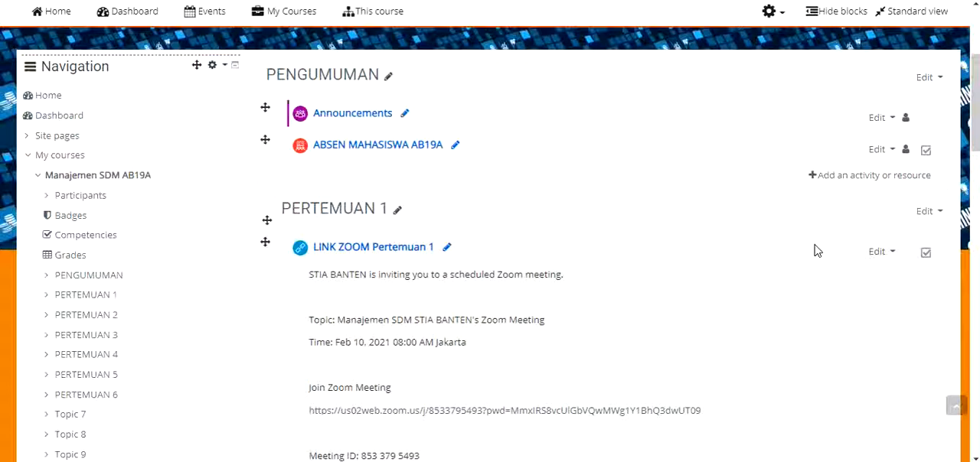
{"action": "left_click", "coordinate": [857, 184]}
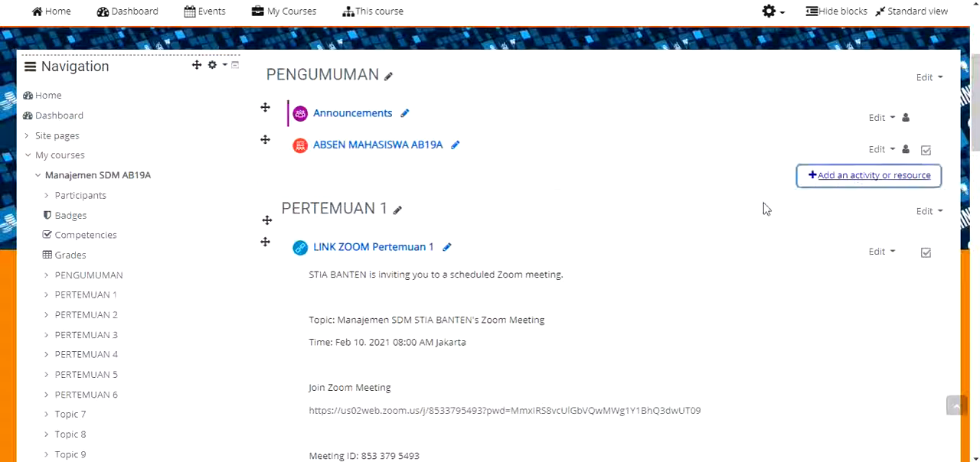
{"action": "left_click", "coordinate": [867, 192]}
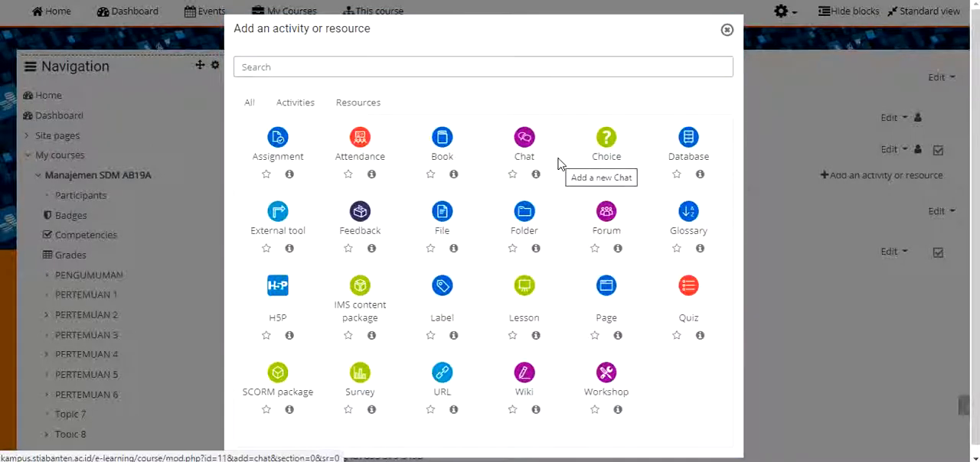
{"action": "left_click", "coordinate": [362, 145]}
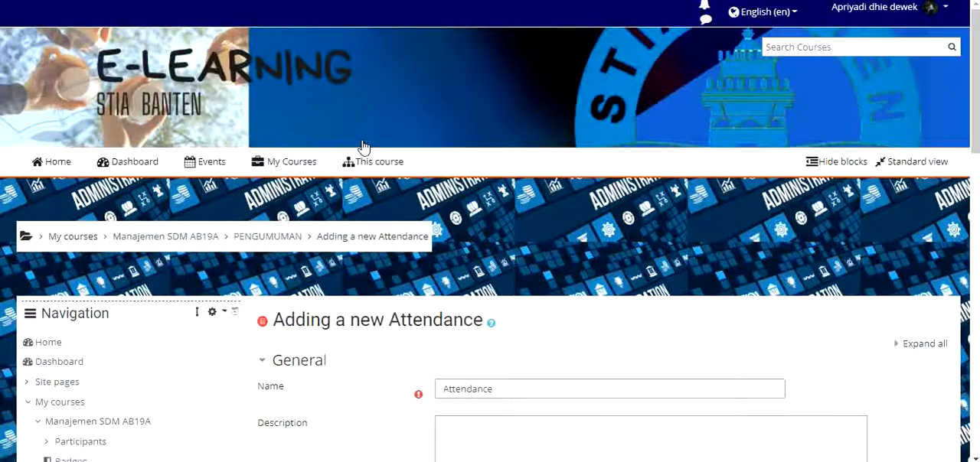
Name the new attendance activity "Daftar Hadir Mahasiswa AB19A Reguler 1"
{"action": "scroll", "coordinate": [383, 153], "scroll_direction": "down", "scroll_amount": 2}
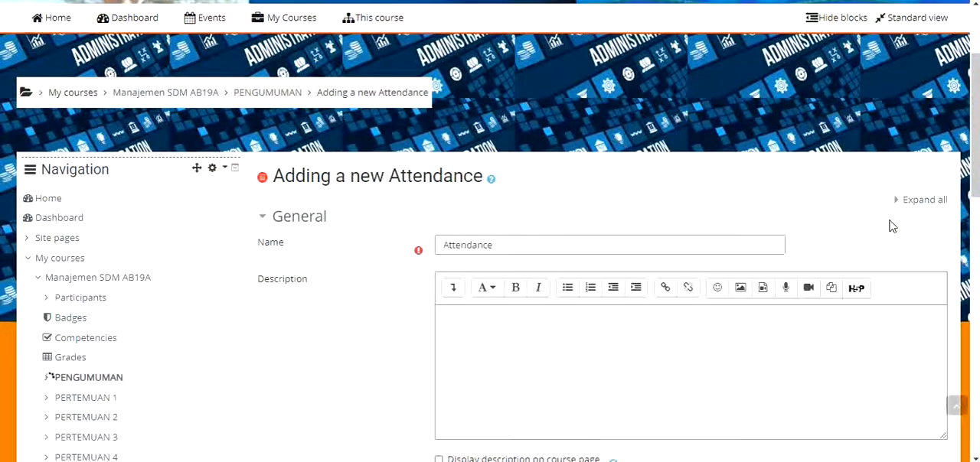
{"action": "scroll", "coordinate": [890, 226], "scroll_direction": "down", "scroll_amount": 1}
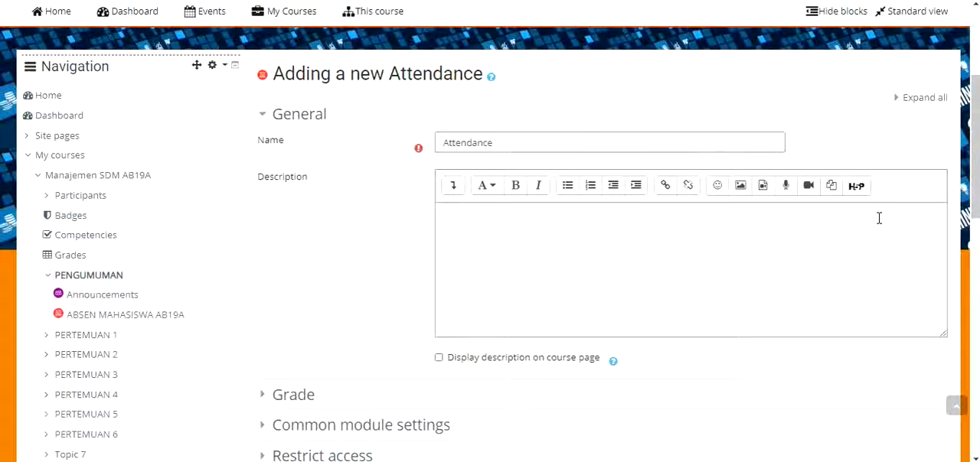
{"action": "left_click_drag", "start_coordinate": [525, 136], "coordinate": [424, 132]}
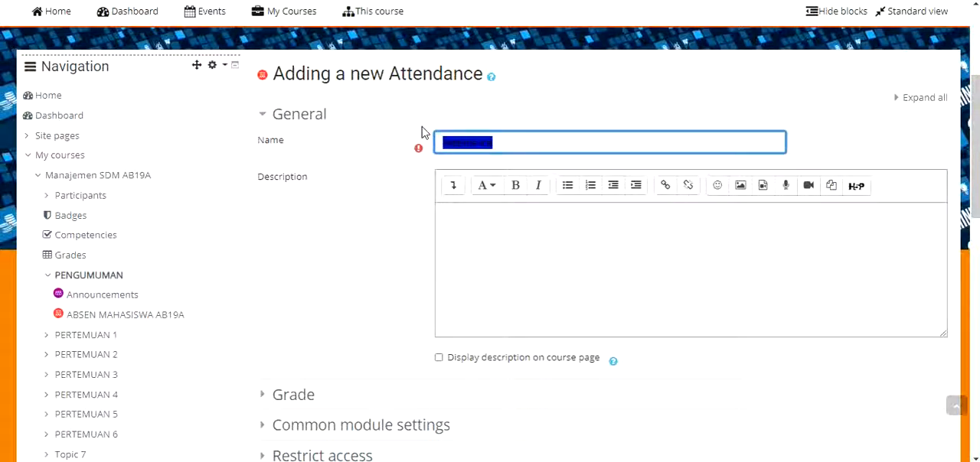
{"action": "type", "text": "DAfatra"}
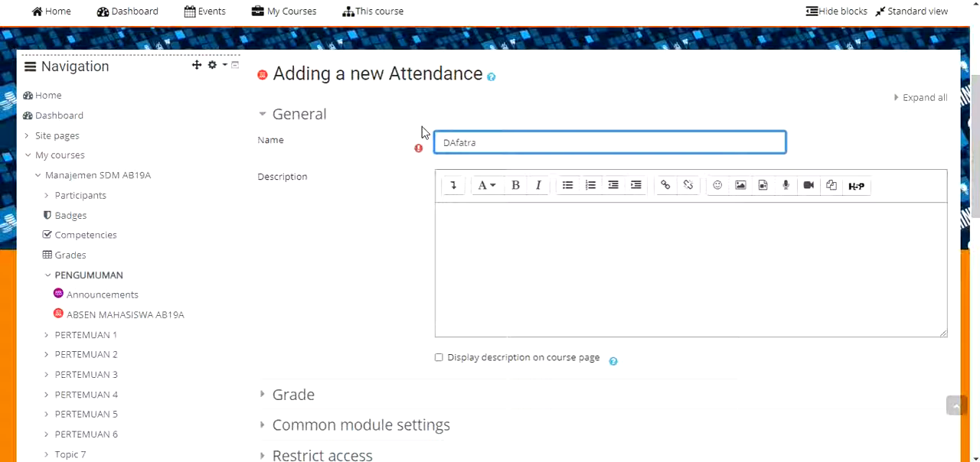
{"action": "key", "text": "BackSpace"}
{"action": "key", "text": "BackSpace"}
{"action": "key", "text": "BackSpace"}
{"action": "key", "text": "BackSpace"}
{"action": "key", "text": "BackSpace"}
{"action": "key", "text": "BackSpace"}
{"action": "type", "text": "aftar hadir"}
{"action": "key", "text": "BackSpace"}
{"action": "key", "text": "BackSpace"}
{"action": "key", "text": "BackSpace"}
{"action": "key", "text": "BackSpace"}
{"action": "key", "text": "BackSpace"}
{"action": "type", "text": "Hadir Mahasisw"}
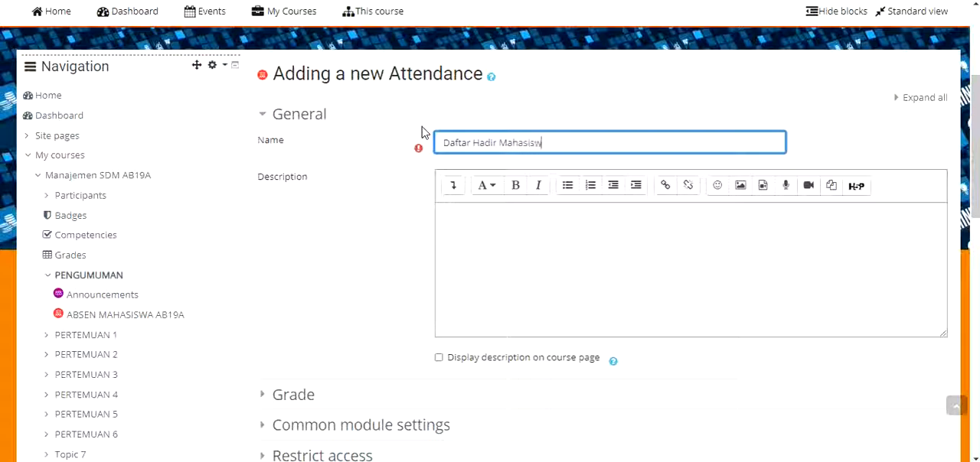
{"action": "type", "text": "a AB19A"}
{"action": "key", "text": "BackSpace"}
{"action": "key", "text": "BackSpace"}
{"action": "key", "text": "BackSpace"}
{"action": "key", "text": "BackSpace"}
{"action": "key", "text": "BackSpace"}
{"action": "key", "text": "BackSpace"}
{"action": "type", "text": "AB19A Reguler 1"}
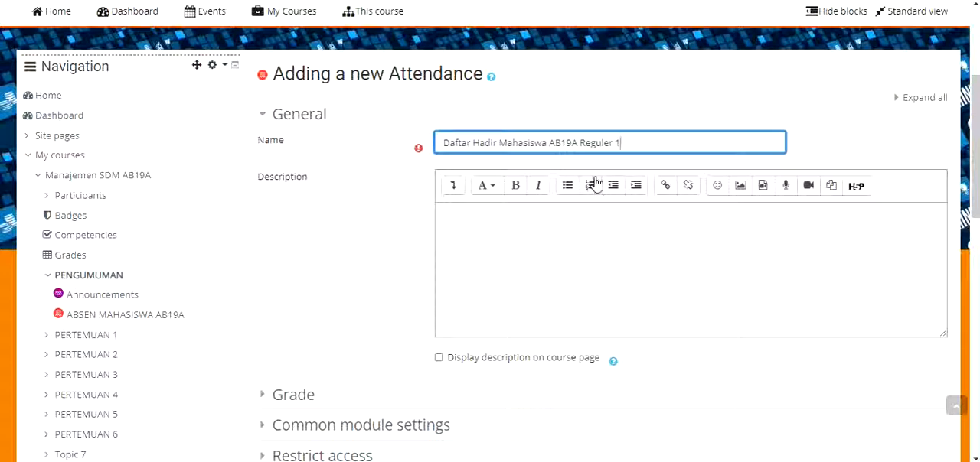
Leave the attendance description empty and enable displaying the description on the course page
{"action": "triple_click", "coordinate": [600, 143]}
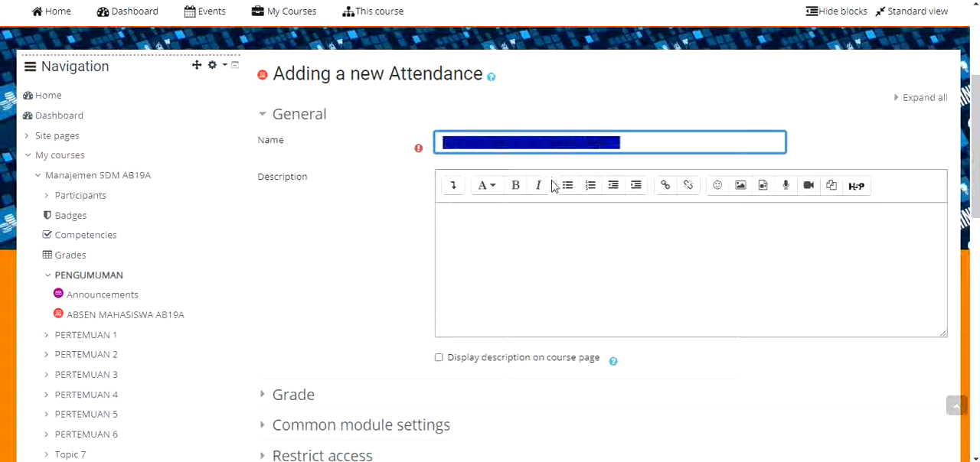
{"action": "left_click", "coordinate": [534, 233]}
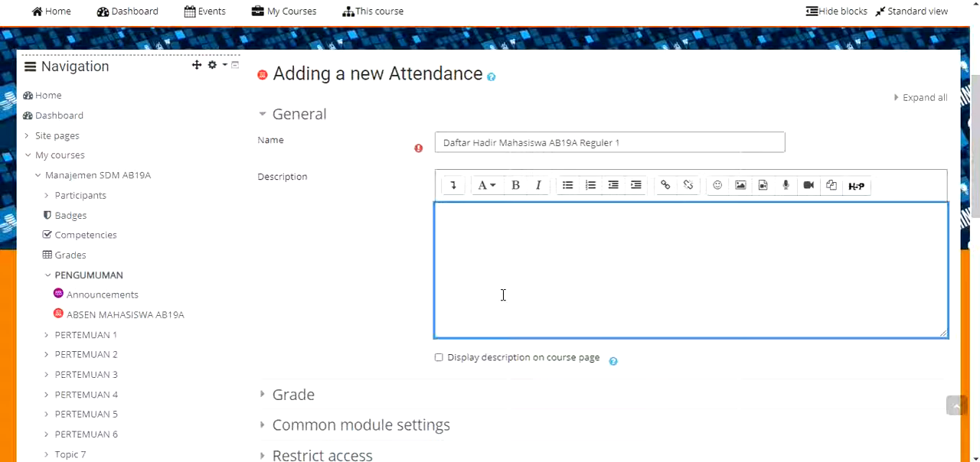
{"action": "left_click", "coordinate": [439, 358]}
Examine the attendance activity's Grade and Common module settings, including the available group mode options
{"action": "scroll", "coordinate": [483, 329], "scroll_direction": "down", "scroll_amount": 2}
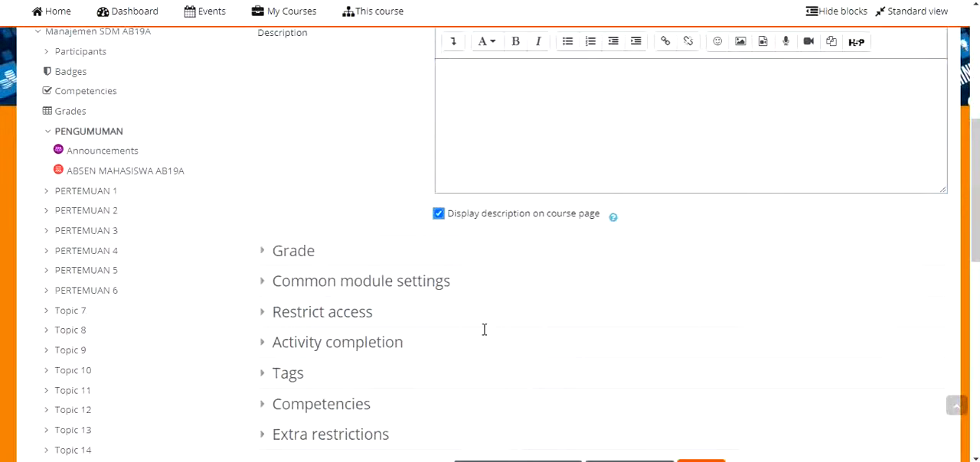
{"action": "scroll", "coordinate": [483, 329], "scroll_direction": "down", "scroll_amount": 3}
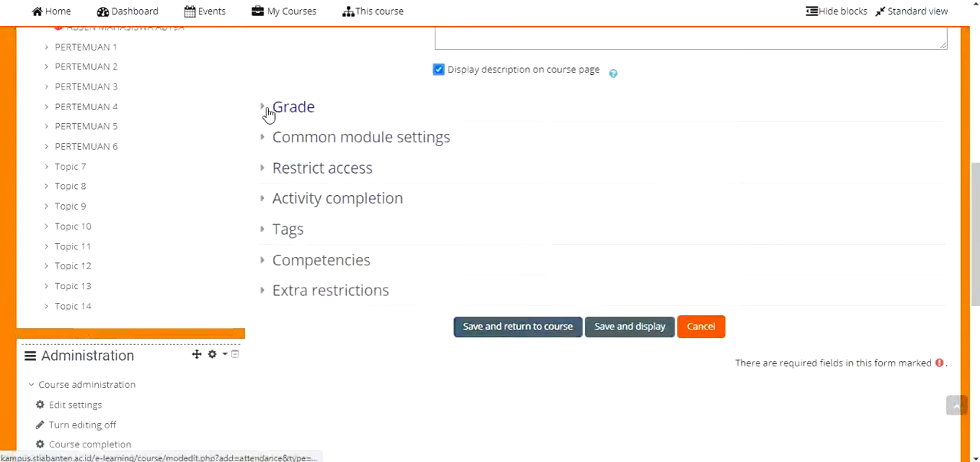
{"action": "left_click", "coordinate": [265, 108]}
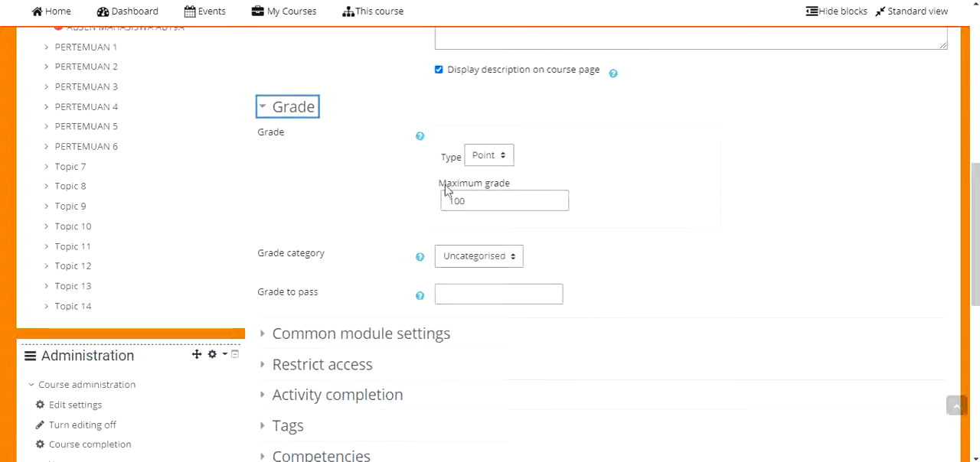
{"action": "scroll", "coordinate": [459, 197], "scroll_direction": "down", "scroll_amount": 1}
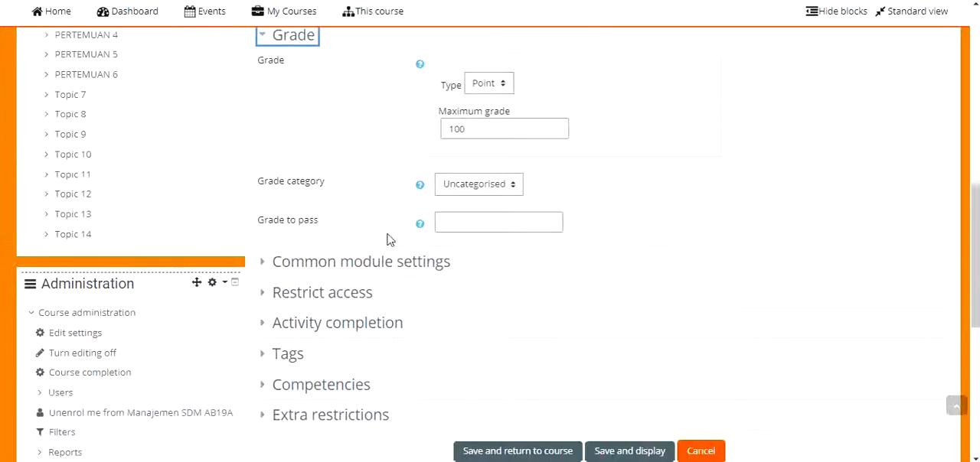
{"action": "left_click", "coordinate": [268, 270]}
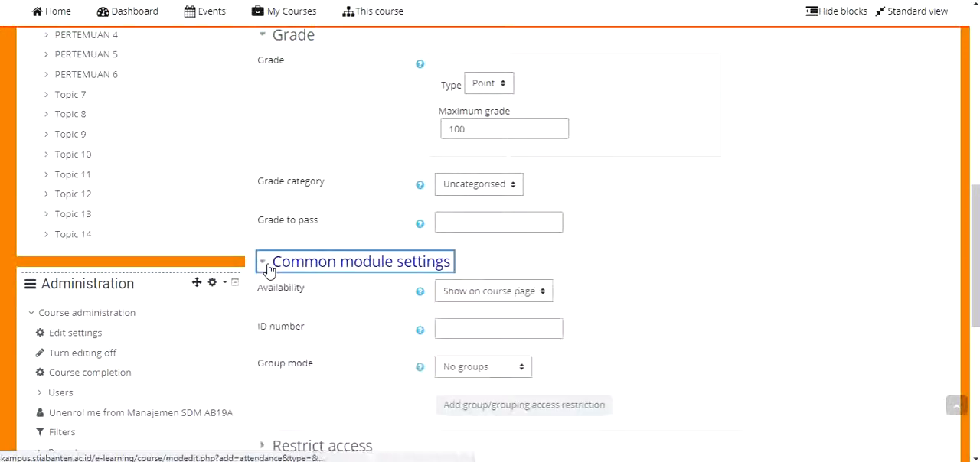
{"action": "scroll", "coordinate": [268, 270], "scroll_direction": "down", "scroll_amount": 2}
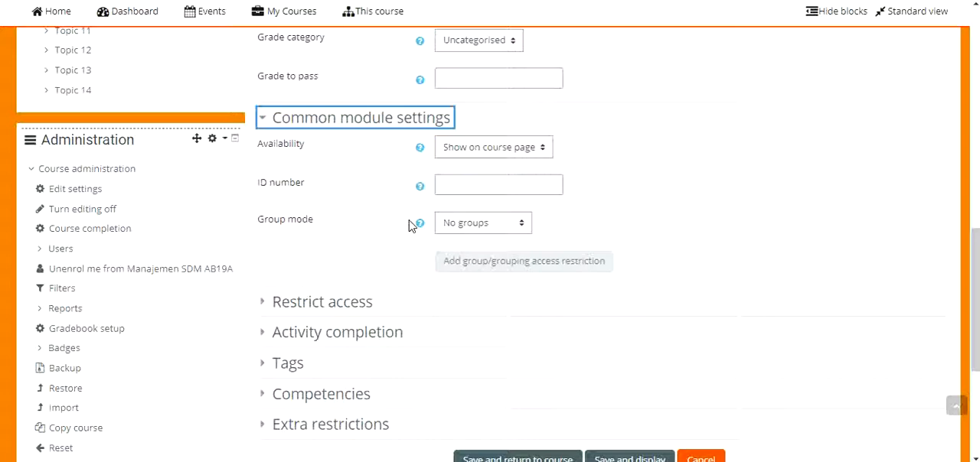
{"action": "left_click", "coordinate": [447, 227]}
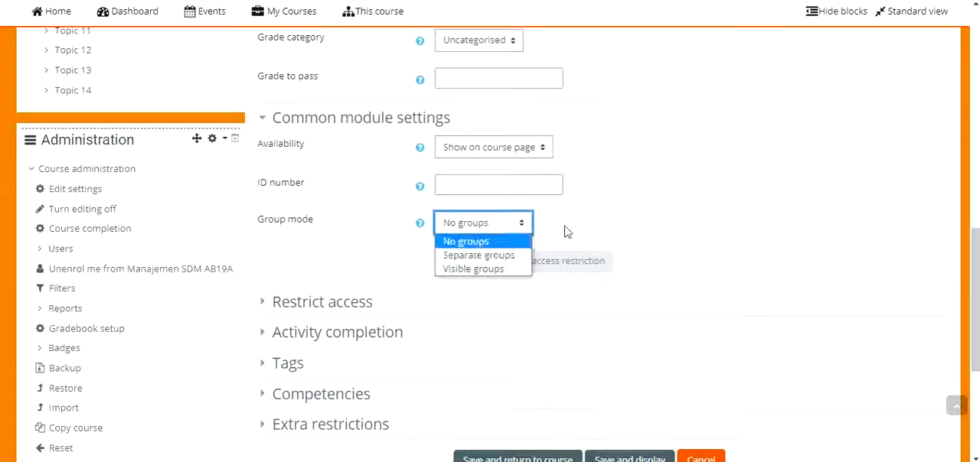
{"action": "left_click", "coordinate": [621, 205]}
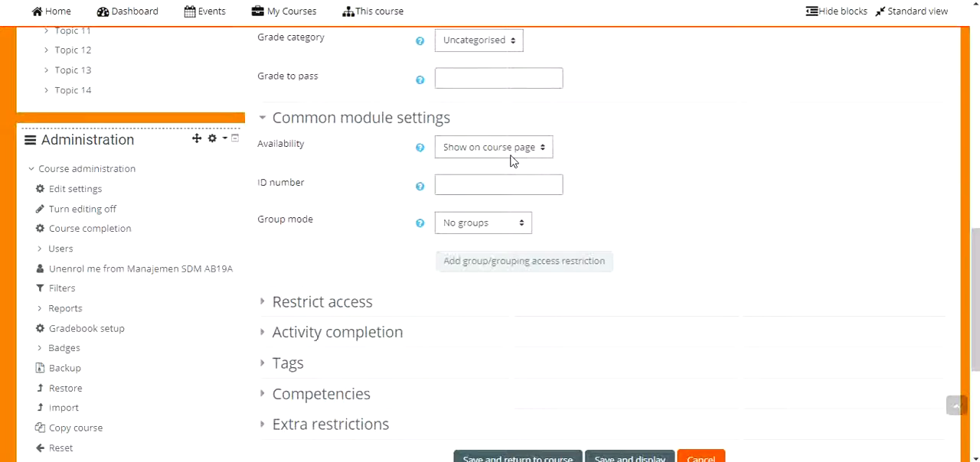
{"action": "scroll", "coordinate": [432, 230], "scroll_direction": "down", "scroll_amount": 2}
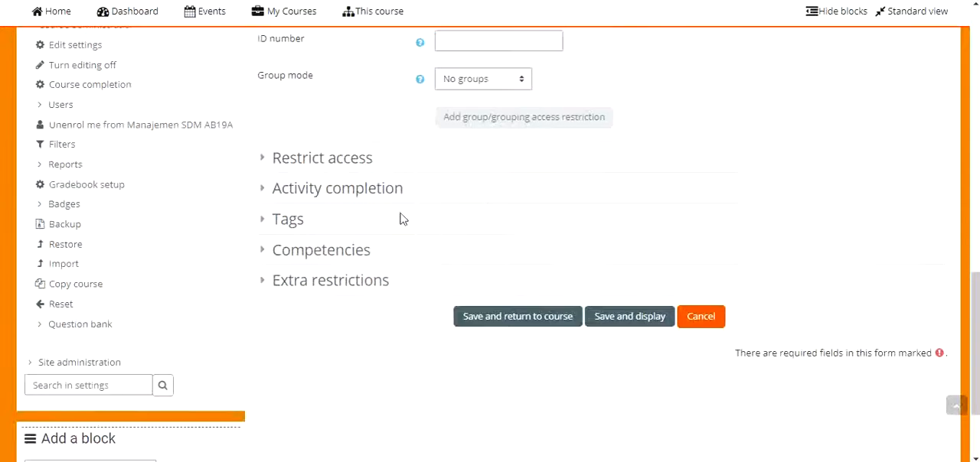
Save and display the new attendance activity and open its status set for editing
{"action": "left_click", "coordinate": [639, 320]}
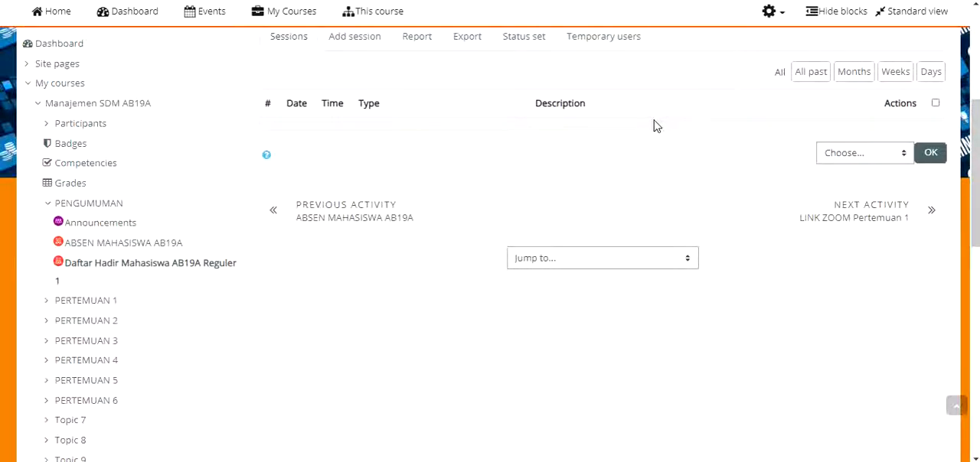
{"action": "scroll", "coordinate": [651, 125], "scroll_direction": "up", "scroll_amount": 2}
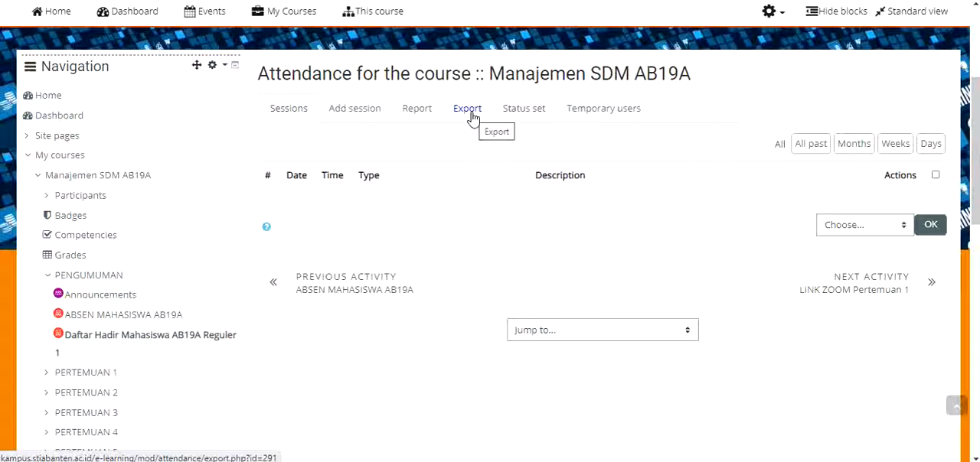
{"action": "left_click", "coordinate": [539, 115]}
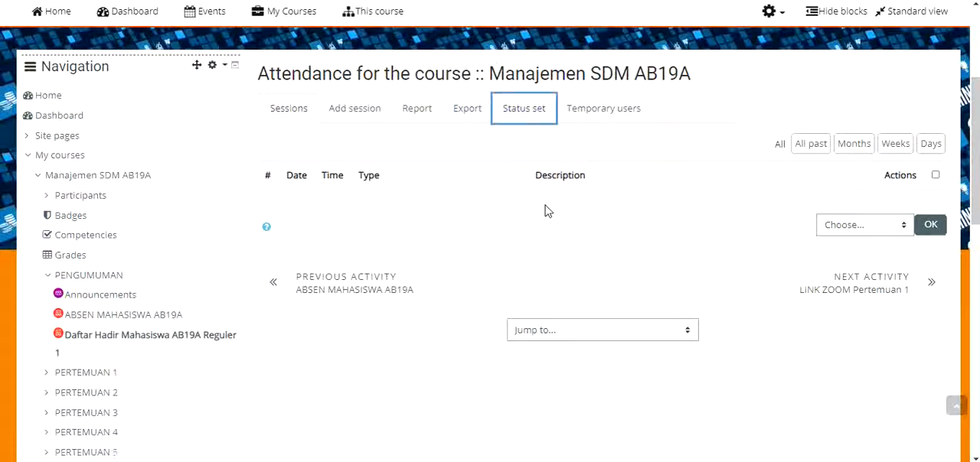
{"action": "scroll", "coordinate": [545, 207], "scroll_direction": "down", "scroll_amount": 4}
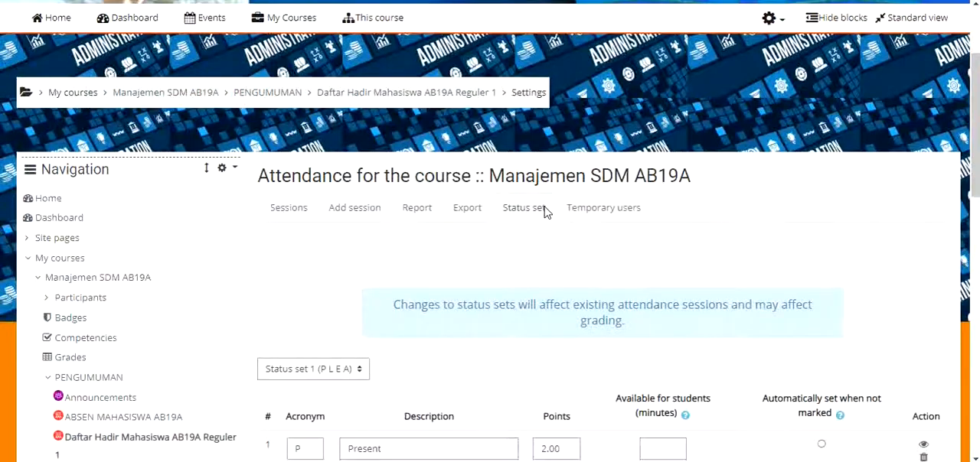
{"action": "scroll", "coordinate": [545, 209], "scroll_direction": "down", "scroll_amount": 3}
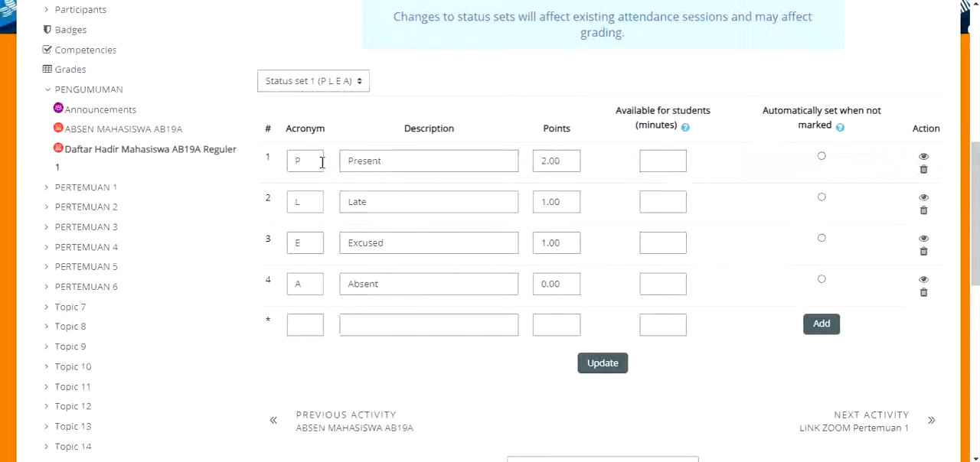
Change the Present status to acronym H with the description "Hadir"
{"action": "left_click_drag", "start_coordinate": [321, 161], "coordinate": [281, 169]}
{"action": "scroll", "coordinate": [280, 168], "scroll_direction": "down", "scroll_amount": 1}
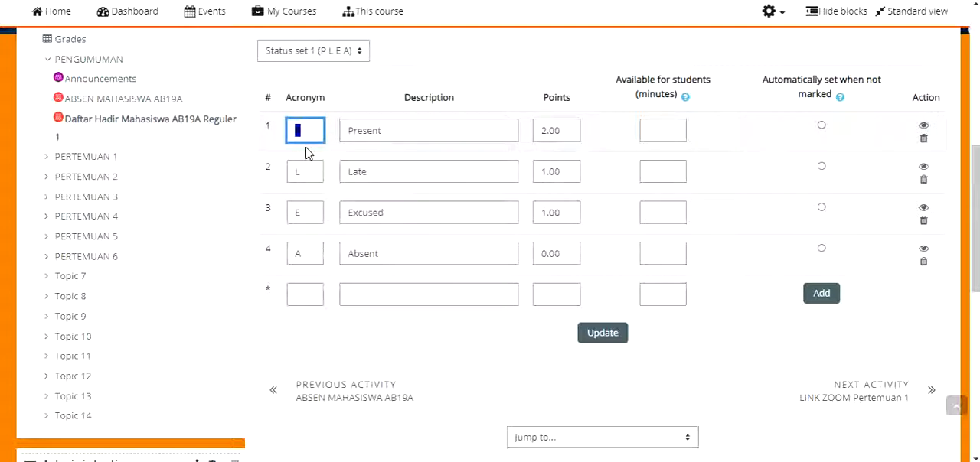
{"action": "type", "text": "H"}
{"action": "key", "text": "Tab"}
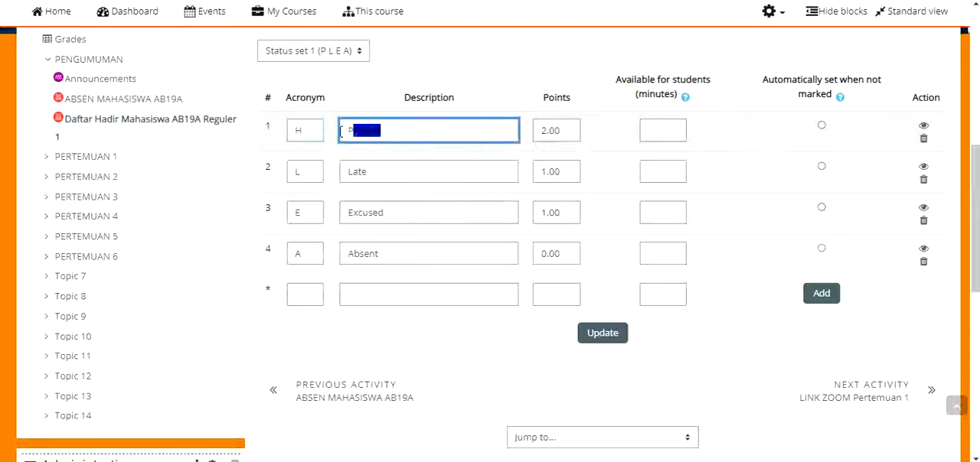
{"action": "type", "text": "Hadir"}
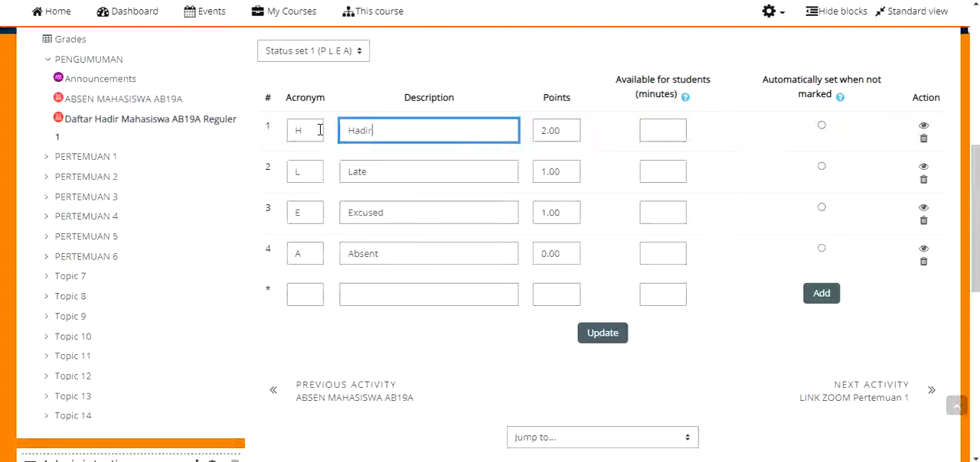
Change the Late status to acronym T, "Terlambat", and the Excused status to acronym S, "Sakit"
{"action": "double_click", "coordinate": [311, 174]}
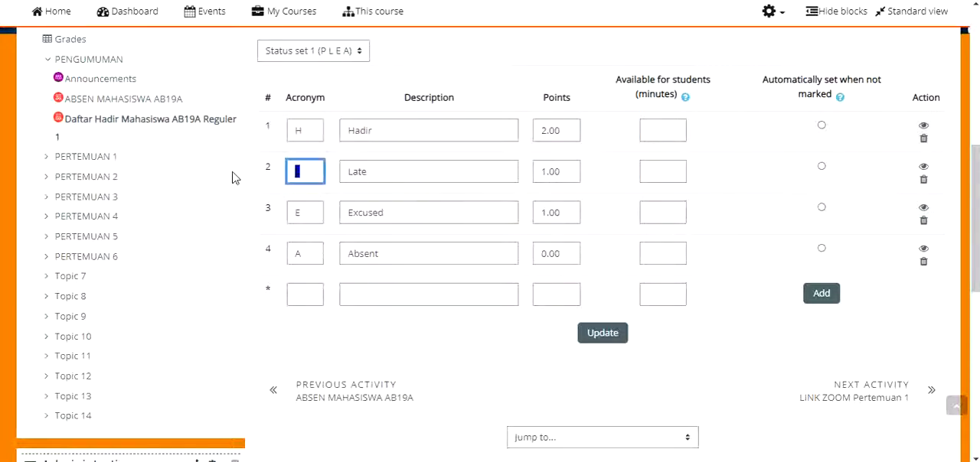
{"action": "double_click", "coordinate": [315, 216]}
{"action": "type", "text": "Sa"}
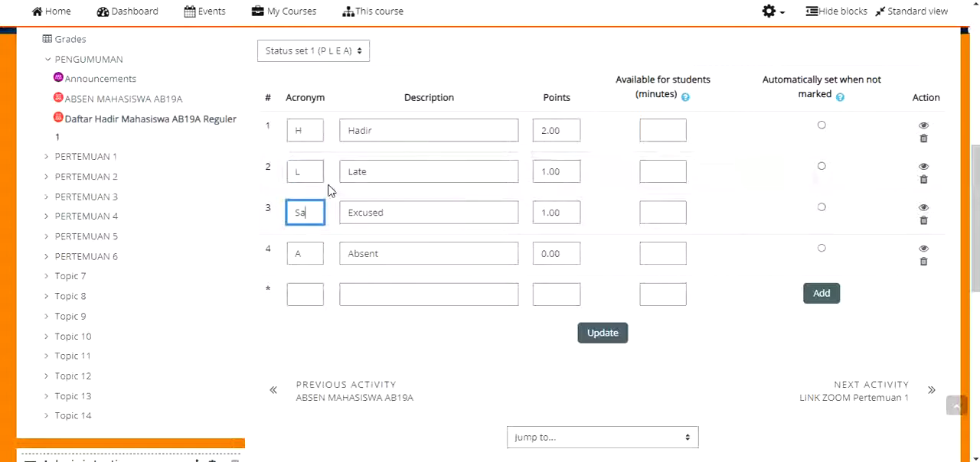
{"action": "key", "text": "BackSpace"}
{"action": "key", "text": "Tab"}
{"action": "double_click", "coordinate": [289, 175]}
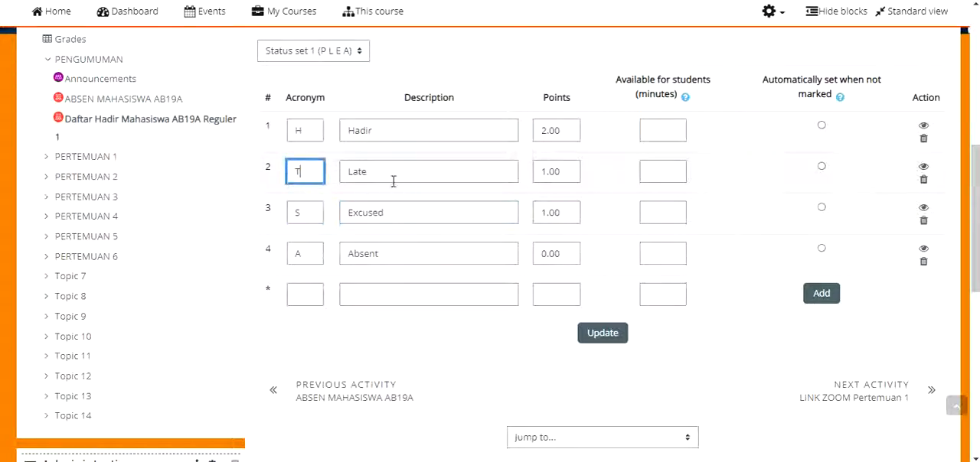
{"action": "key", "text": "Tab"}
{"action": "type", "text": "Terlambat"}
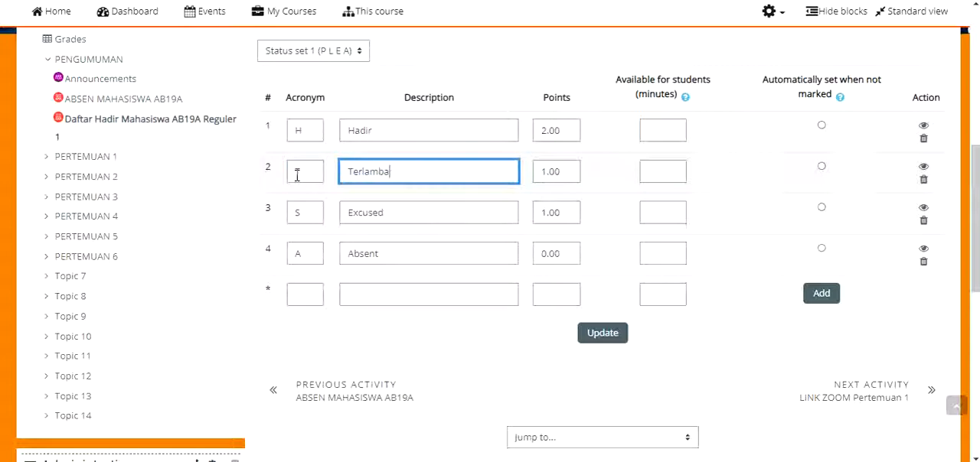
{"action": "key", "text": "Tab"}
{"action": "key", "text": "Tab"}
{"action": "key", "text": "Tab"}
{"action": "key", "text": "Tab"}
{"action": "key", "text": "Tab"}
{"action": "key", "text": "Tab"}
{"action": "key", "text": "Tab"}
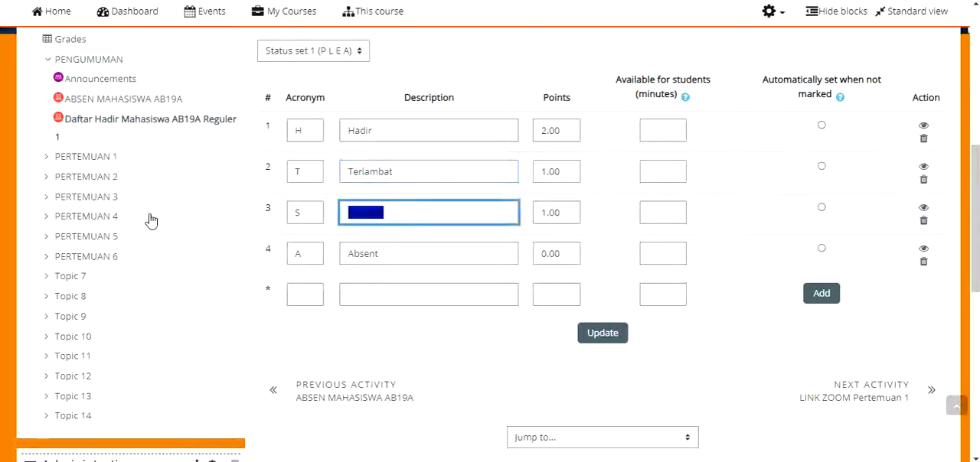
{"action": "type", "text": "Sakit"}
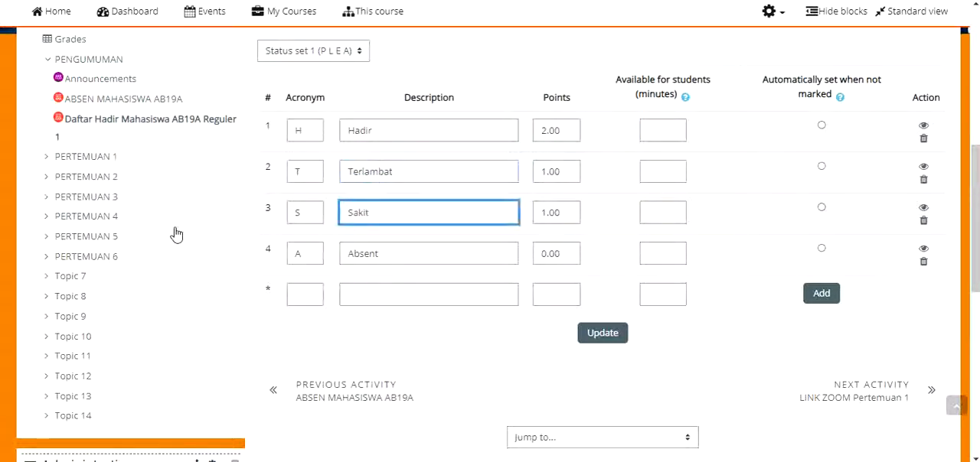
Copy the description "Absent" into the empty new-status row and give that row the acronym A
{"action": "left_click_drag", "start_coordinate": [385, 258], "coordinate": [324, 258]}
{"action": "key", "text": "ctrl+c"}
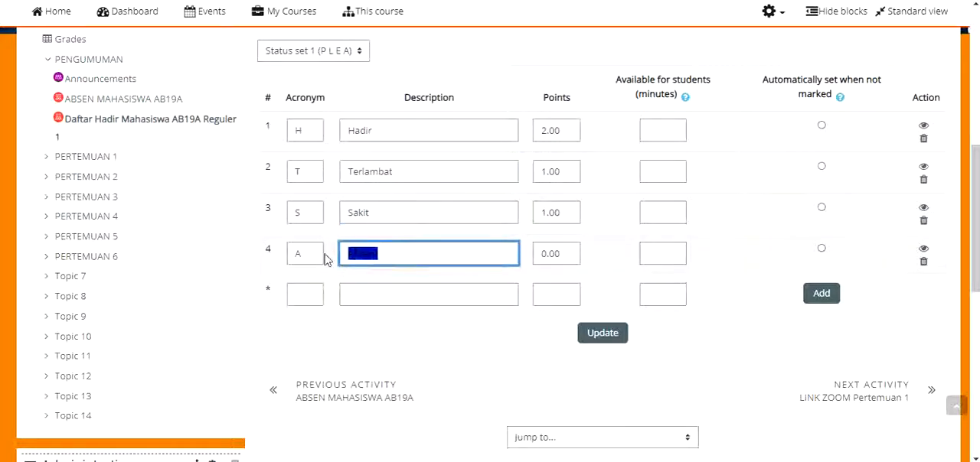
{"action": "left_click", "coordinate": [403, 294]}
{"action": "key", "text": "ctrl+v"}
{"action": "left_click", "coordinate": [299, 296]}
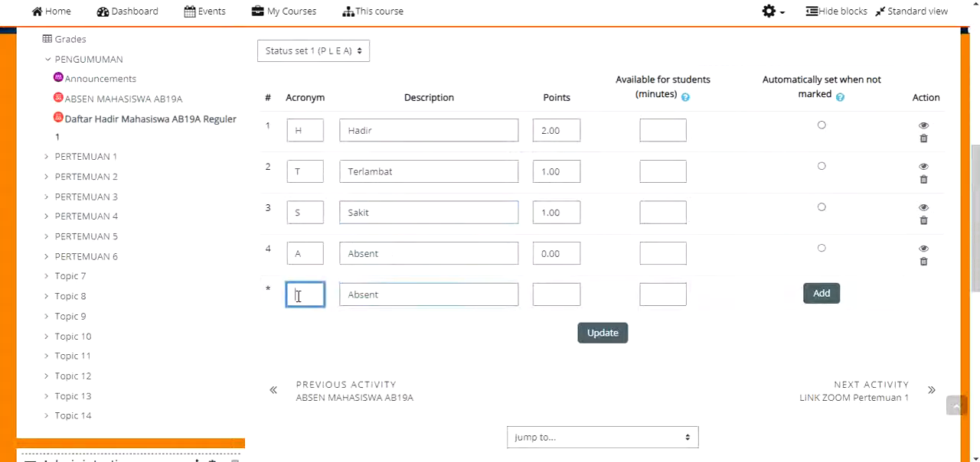
{"action": "type", "text": "A"}
Change the fourth status to acronym I with the description "Izin" and 1.00 points
{"action": "left_click_drag", "start_coordinate": [317, 256], "coordinate": [222, 252]}
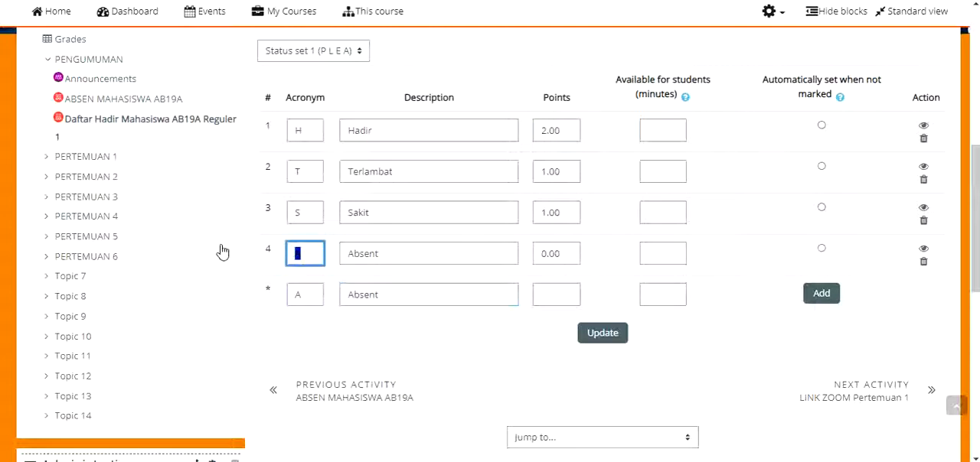
{"action": "type", "text": "I"}
{"action": "left_click_drag", "start_coordinate": [409, 255], "coordinate": [242, 248]}
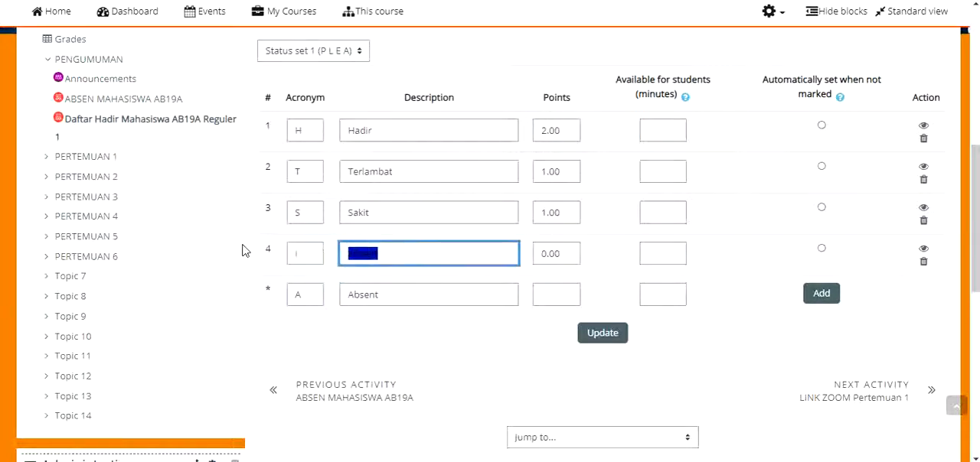
{"action": "type", "text": "Izin"}
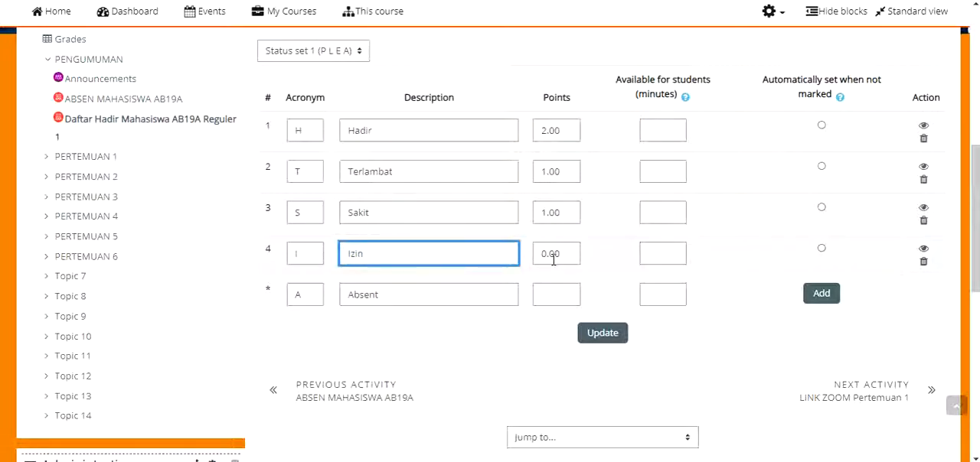
{"action": "left_click_drag", "start_coordinate": [553, 260], "coordinate": [539, 256]}
{"action": "type", "text": "1"}
{"action": "left_click", "coordinate": [559, 293]}
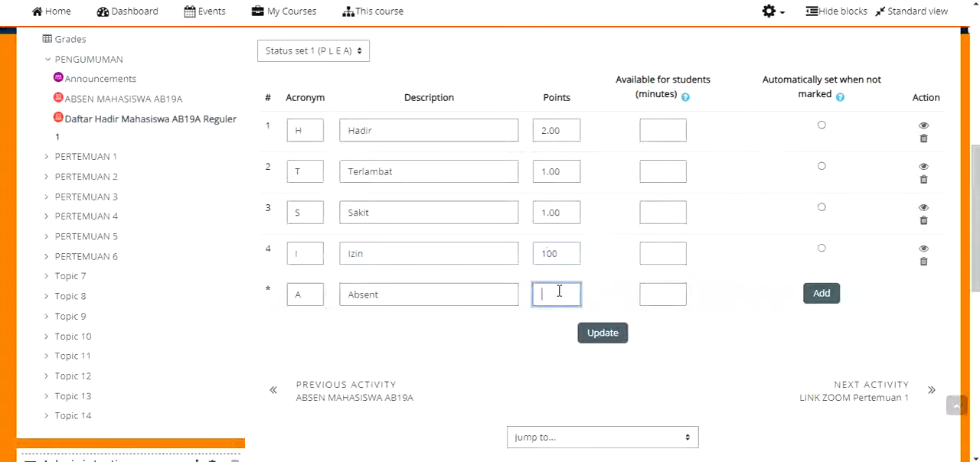
{"action": "left_click", "coordinate": [553, 254]}
{"action": "type", "text": "."}
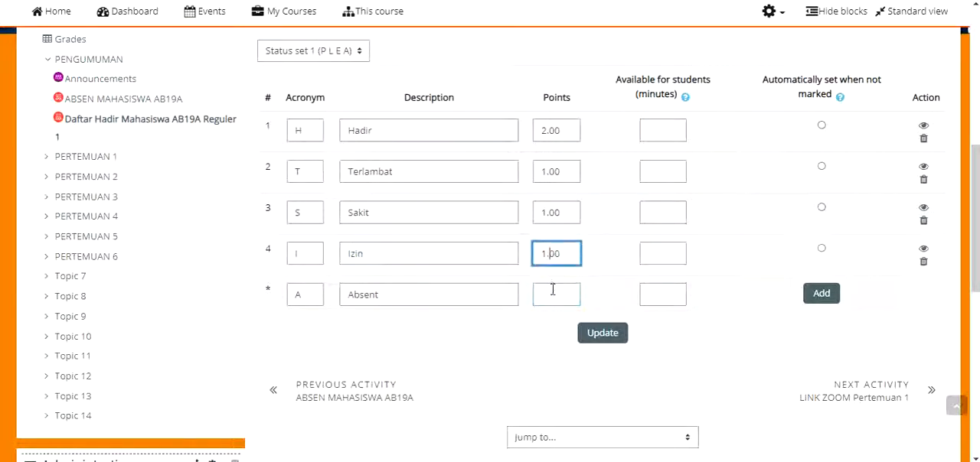
Set the new Absent row's points to 0 and the Terlambat points to 1.5, and update the status set
{"action": "left_click", "coordinate": [553, 291]}
{"action": "type", "text": "0"}
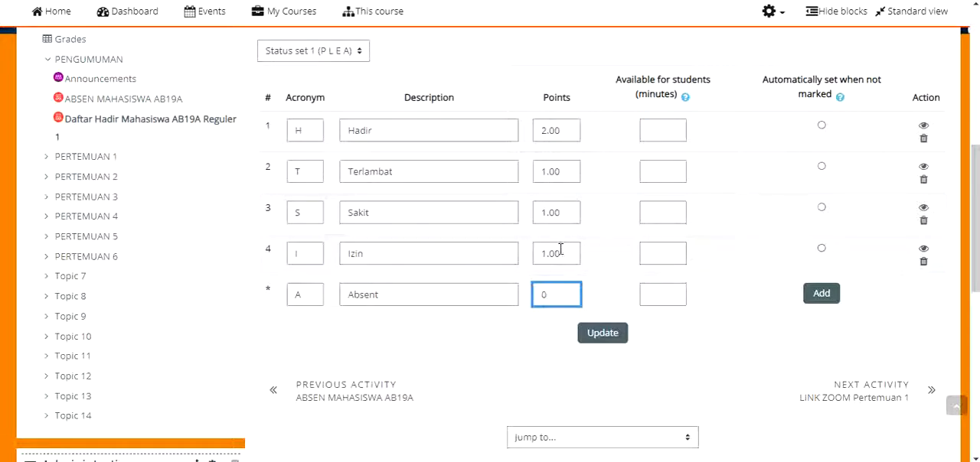
{"action": "left_click_drag", "start_coordinate": [567, 172], "coordinate": [551, 175]}
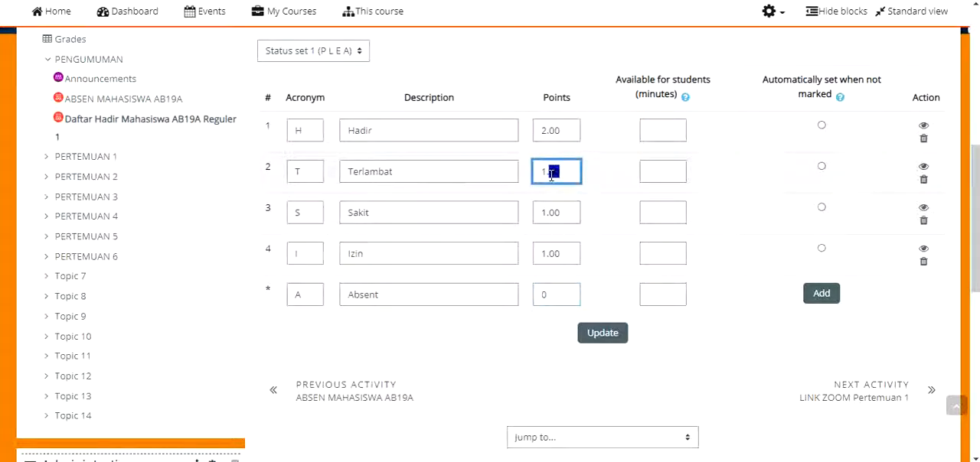
{"action": "type", "text": ".5"}
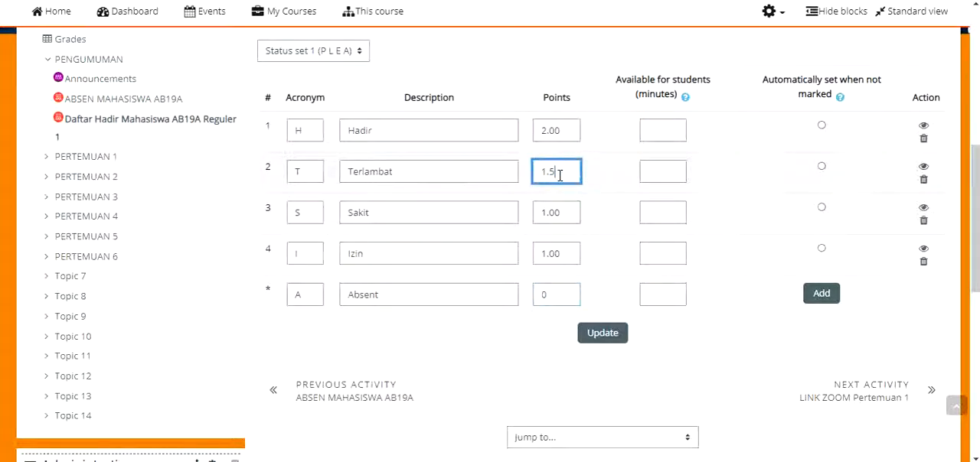
{"action": "left_click", "coordinate": [678, 132]}
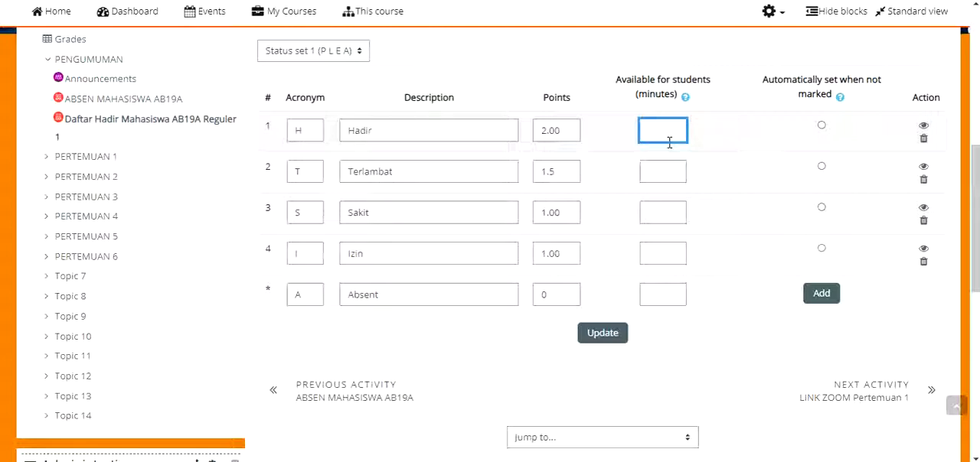
{"action": "left_click", "coordinate": [656, 175]}
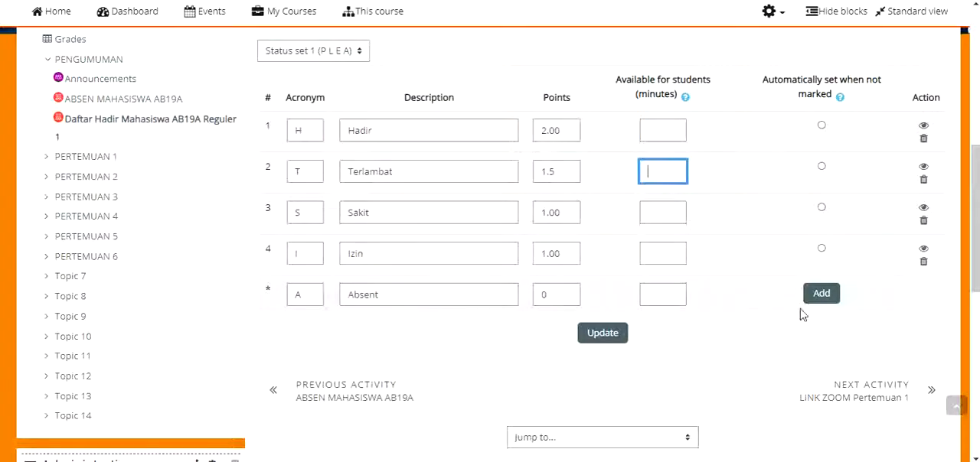
{"action": "left_click", "coordinate": [602, 334]}
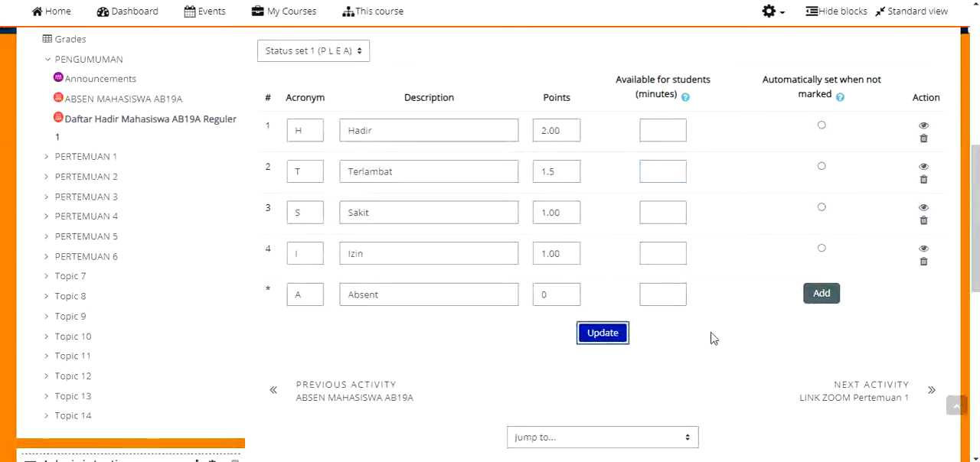
{"action": "scroll", "coordinate": [723, 315], "scroll_direction": "down", "scroll_amount": 6}
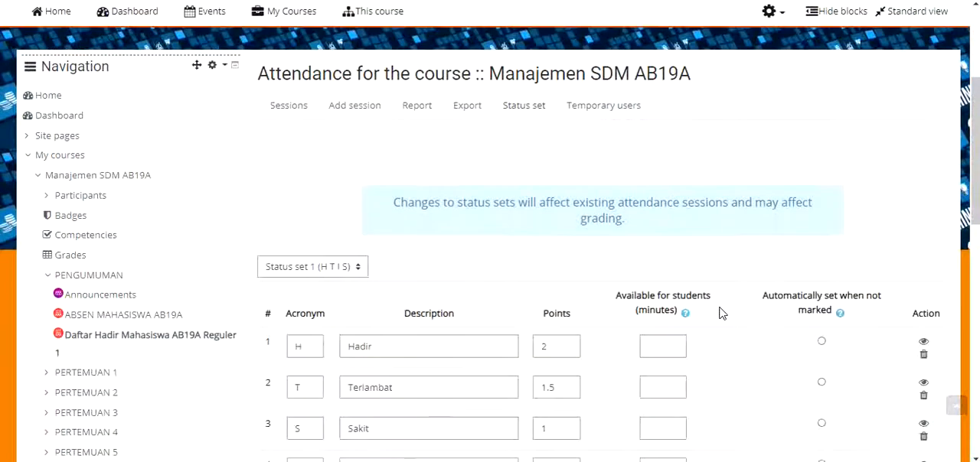
{"action": "left_click", "coordinate": [321, 293]}
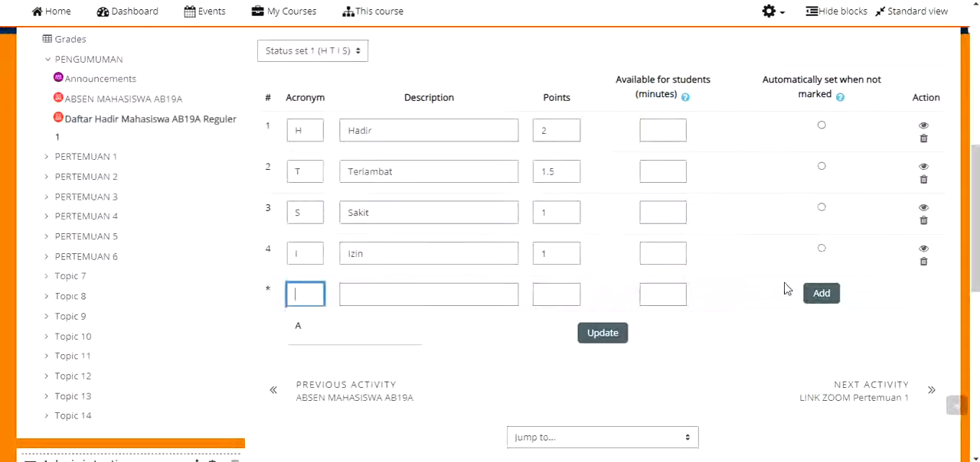
{"action": "left_click", "coordinate": [817, 292]}
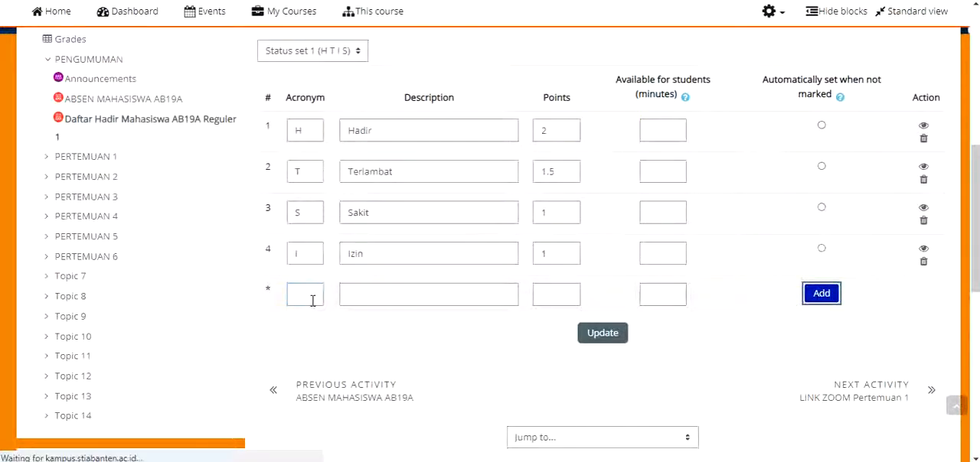
{"action": "scroll", "coordinate": [497, 313], "scroll_direction": "down", "scroll_amount": 5}
{"action": "scroll", "coordinate": [527, 311], "scroll_direction": "down", "scroll_amount": 1}
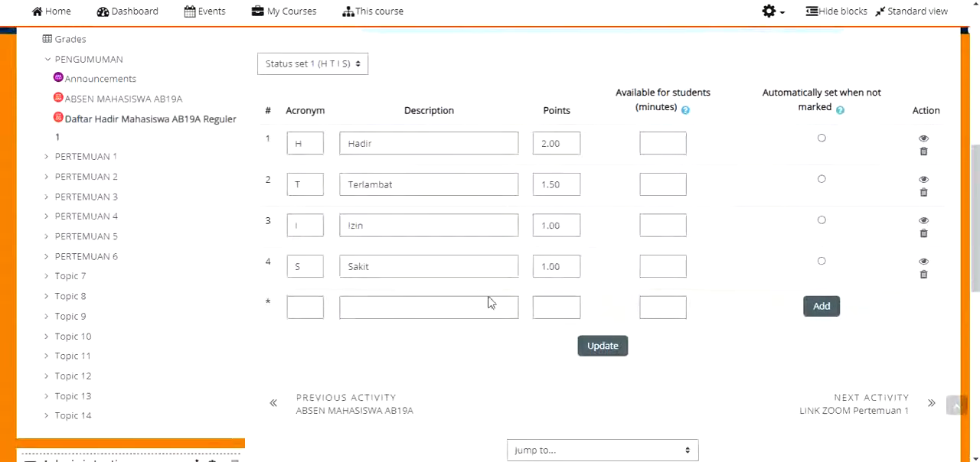
Add status A, "Absent", with 0 points and 0 available minutes, and save it as the automatic status when not marked
{"action": "left_click", "coordinate": [314, 306]}
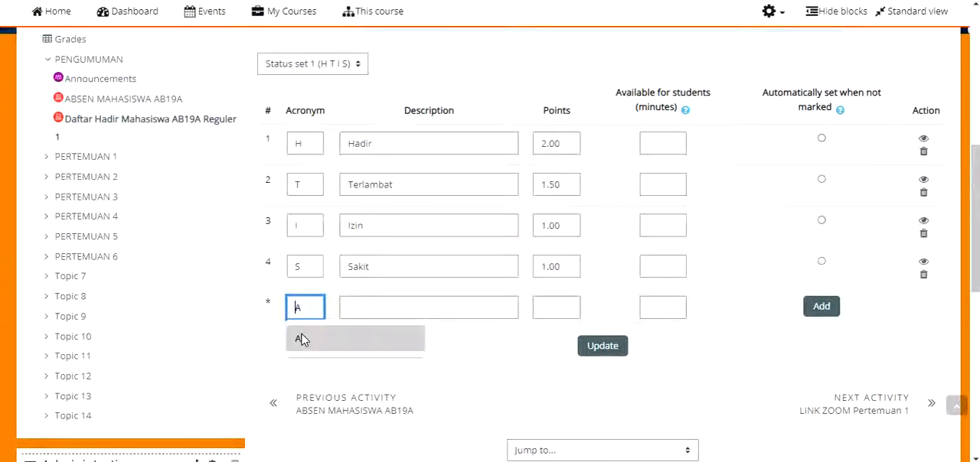
{"action": "left_click", "coordinate": [299, 338]}
{"action": "left_click", "coordinate": [360, 307]}
{"action": "left_click", "coordinate": [358, 339]}
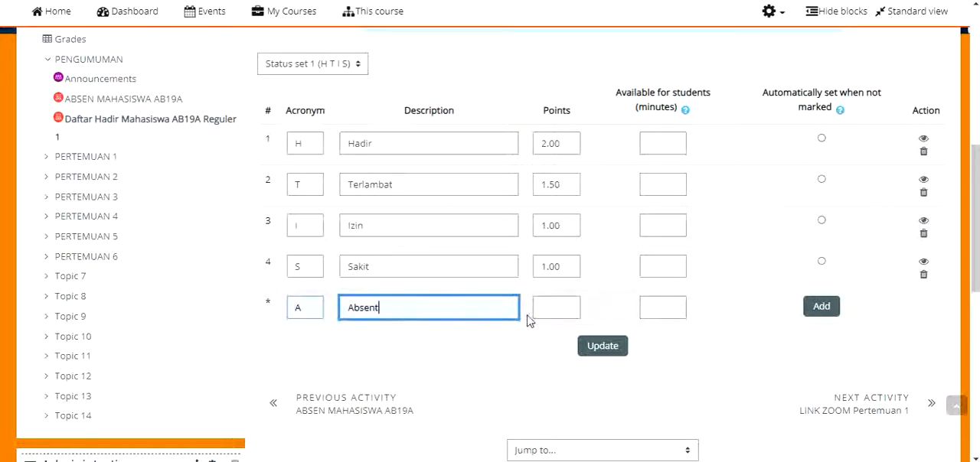
{"action": "left_click", "coordinate": [550, 310]}
{"action": "left_click", "coordinate": [819, 306]}
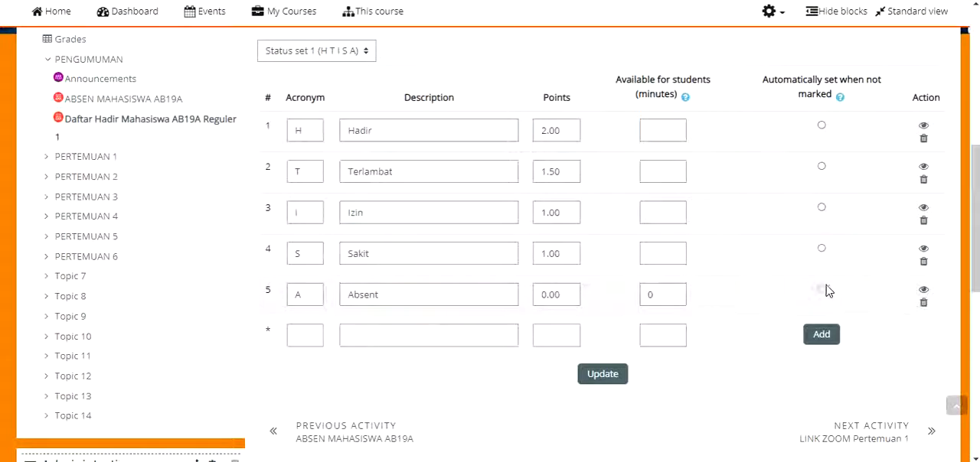
{"action": "left_click", "coordinate": [821, 290]}
{"action": "left_click", "coordinate": [616, 371]}
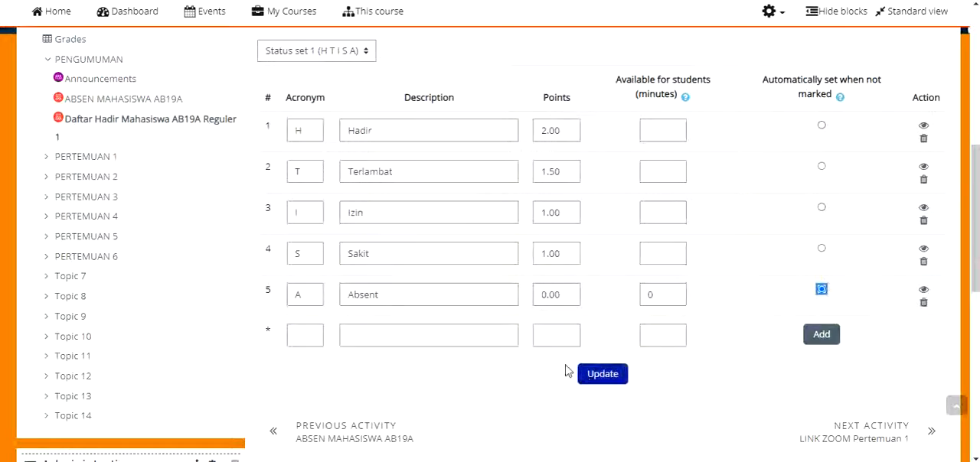
Update the status set with Absent as the status set automatically when not marked
{"action": "left_click", "coordinate": [610, 377]}
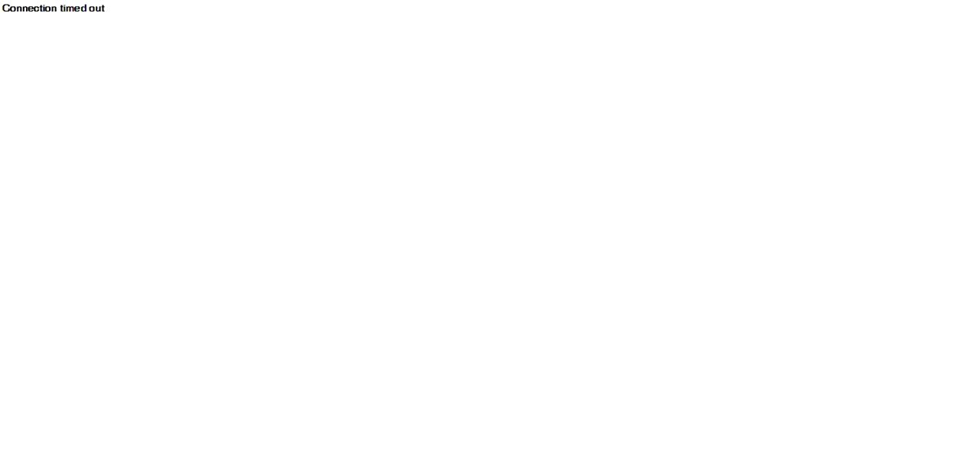
{"action": "mouse_move", "coordinate": [817, 449]}
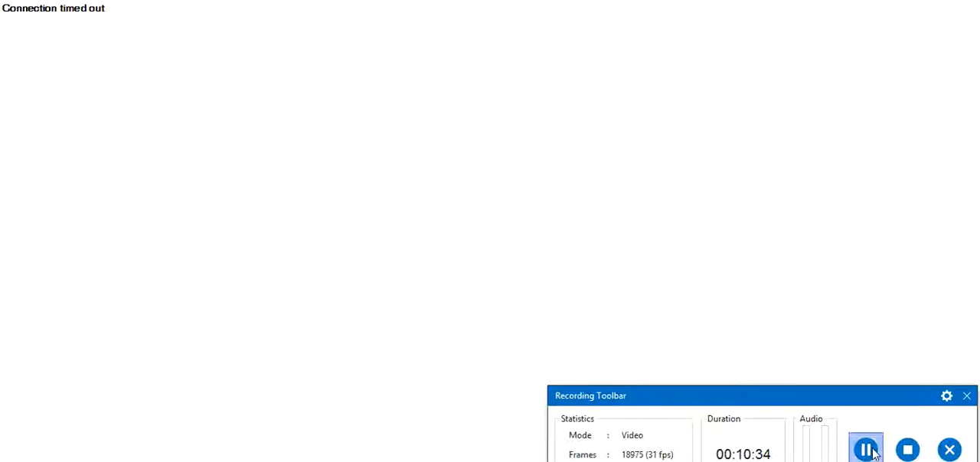
{"action": "left_click", "coordinate": [867, 450]}
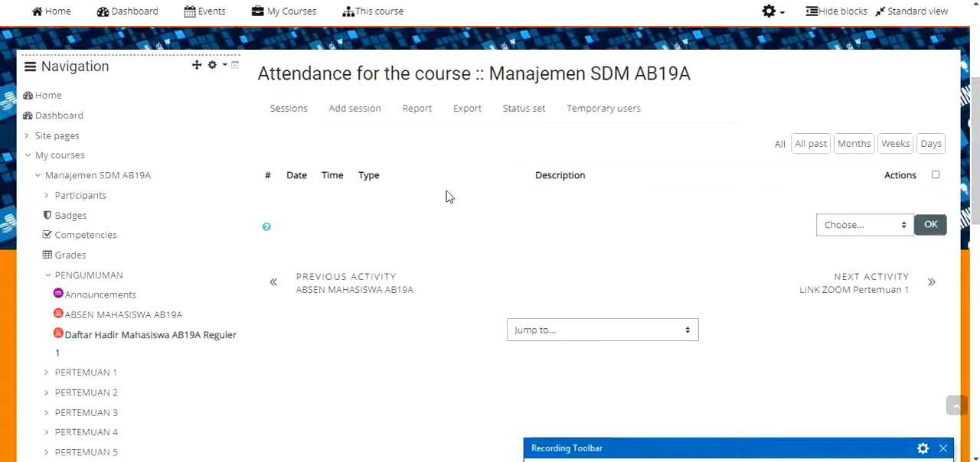
Start a new attendance session and set its date to 23 February 2021
{"action": "left_click", "coordinate": [357, 115]}
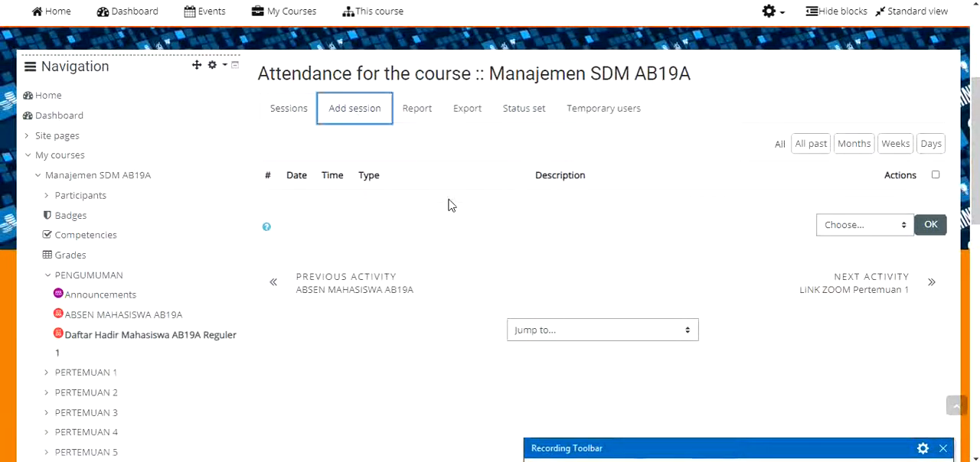
{"action": "scroll", "coordinate": [539, 249], "scroll_direction": "down", "scroll_amount": 4}
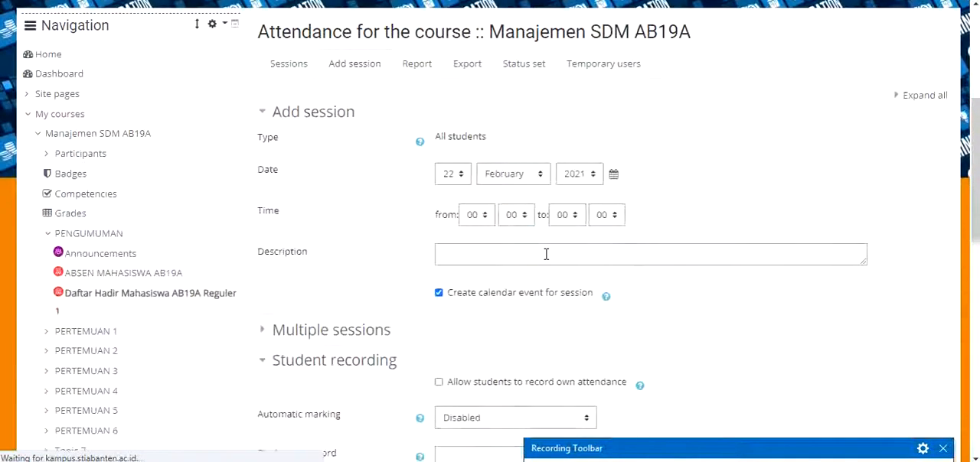
{"action": "left_click", "coordinate": [452, 174]}
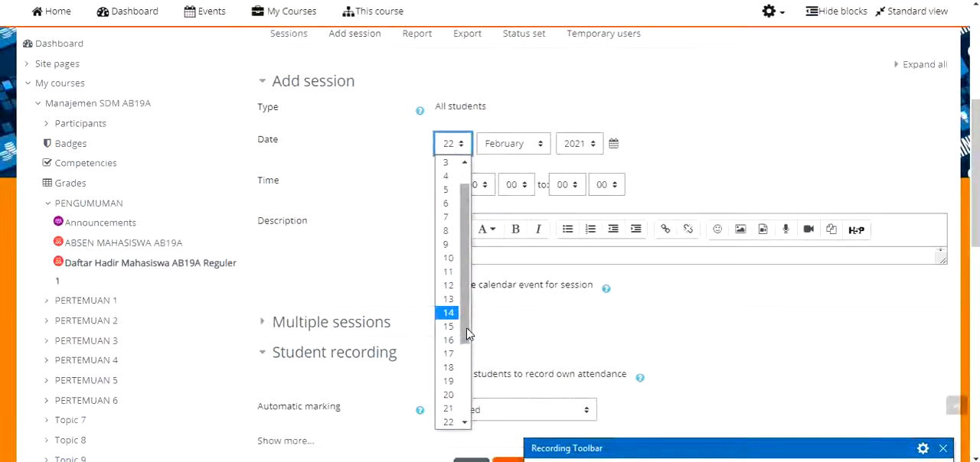
{"action": "scroll", "coordinate": [468, 335], "scroll_direction": "down", "scroll_amount": 2}
{"action": "left_click", "coordinate": [452, 373]}
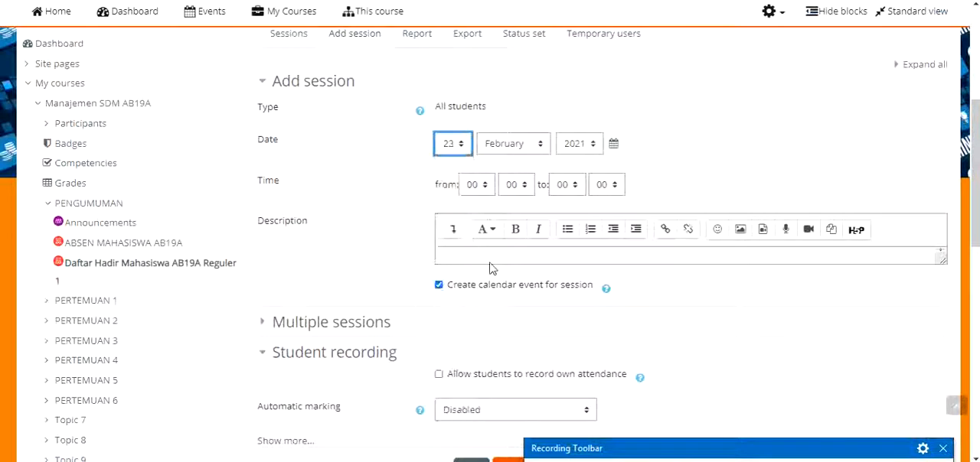
Set the session time from 10:15 to 12:15
{"action": "left_click", "coordinate": [485, 187]}
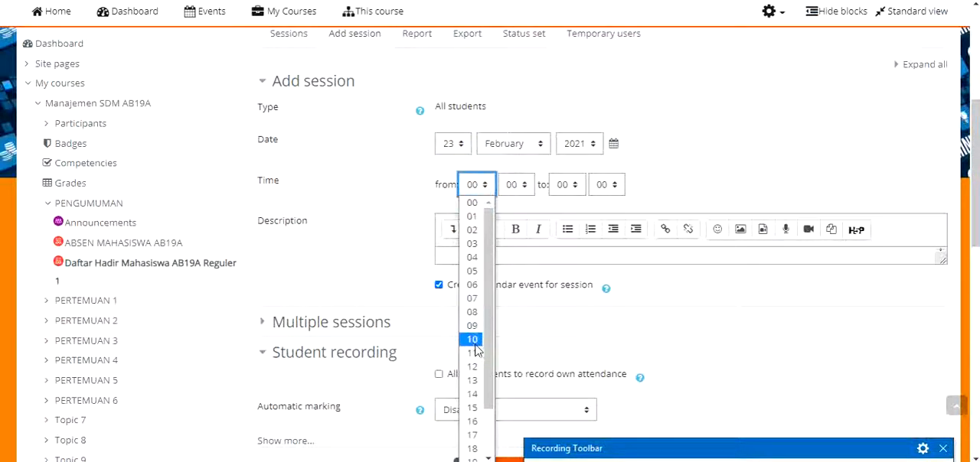
{"action": "left_click", "coordinate": [472, 341]}
{"action": "left_click", "coordinate": [510, 187]}
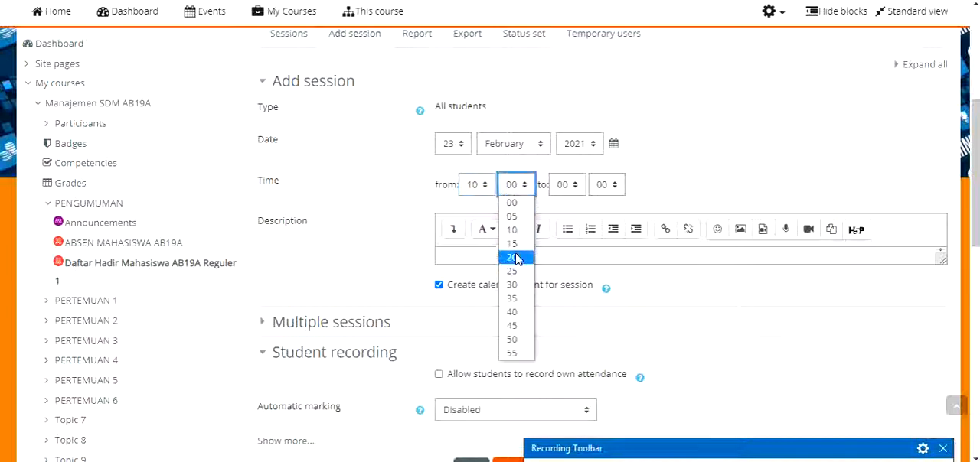
{"action": "left_click", "coordinate": [511, 243]}
{"action": "left_click", "coordinate": [566, 191]}
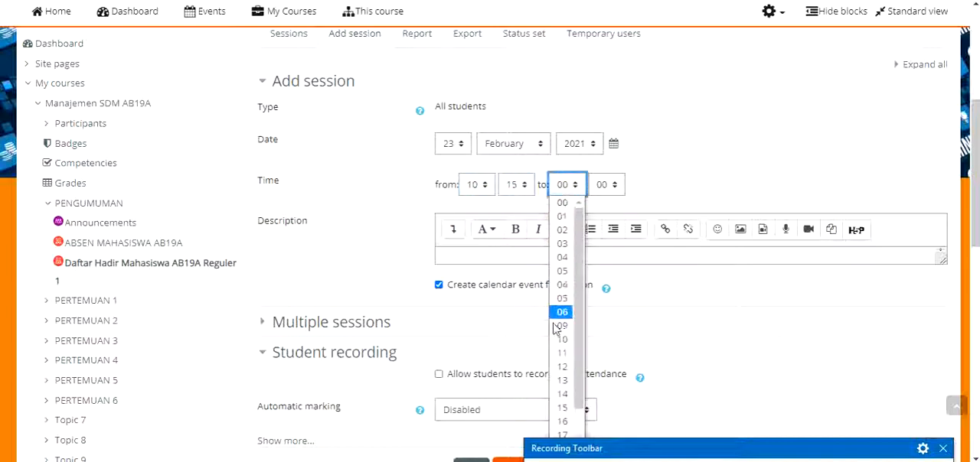
{"action": "left_click", "coordinate": [565, 367]}
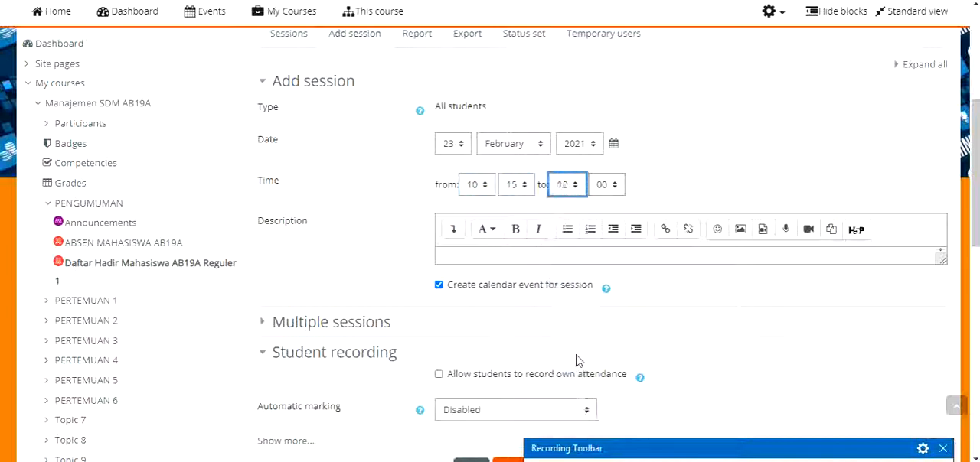
{"action": "left_click", "coordinate": [601, 189]}
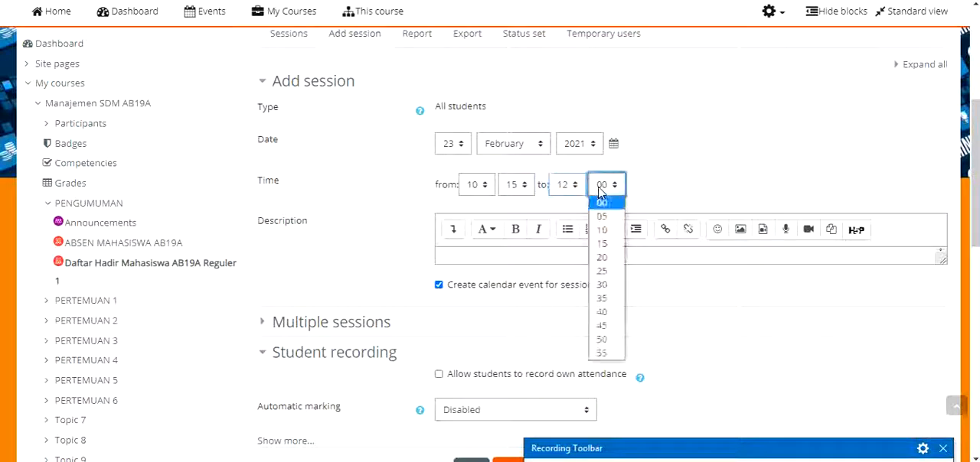
{"action": "left_click", "coordinate": [604, 245]}
Allow students to record their own attendance, keep automatic marking disabled, and enable automatic selection of the highest available status
{"action": "scroll", "coordinate": [634, 191], "scroll_direction": "down", "scroll_amount": 3}
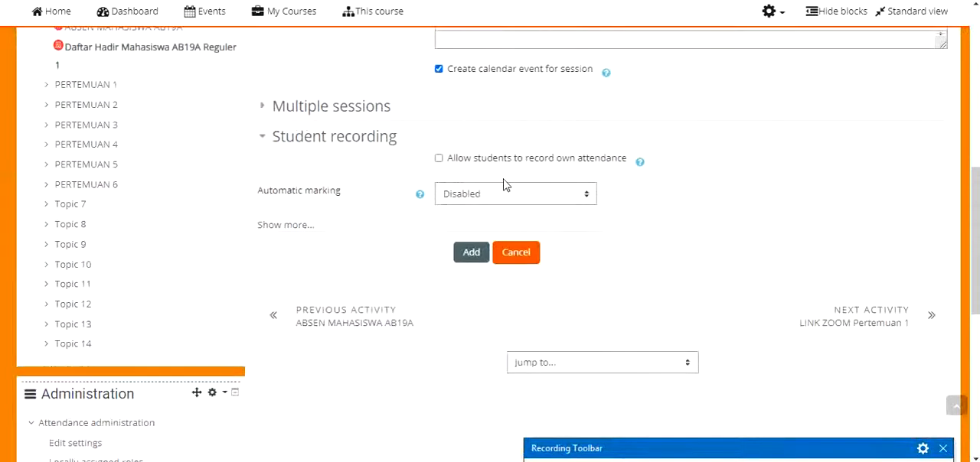
{"action": "left_click", "coordinate": [438, 159]}
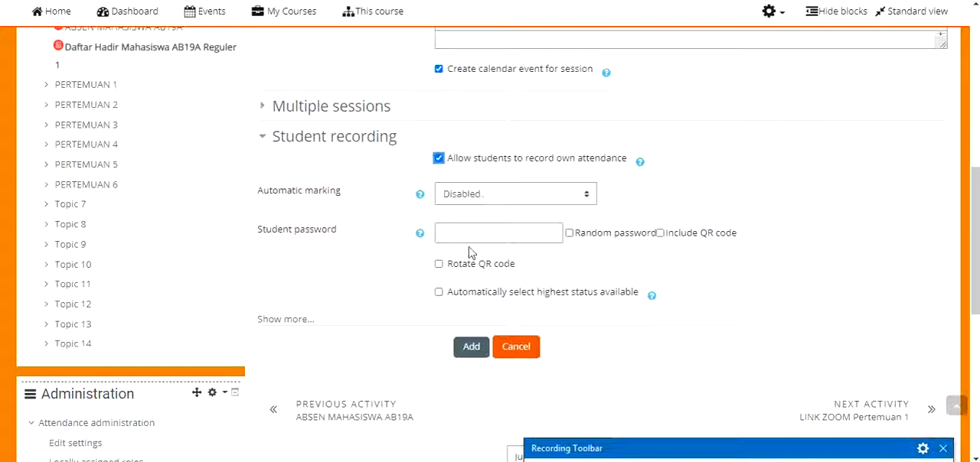
{"action": "left_click", "coordinate": [525, 198]}
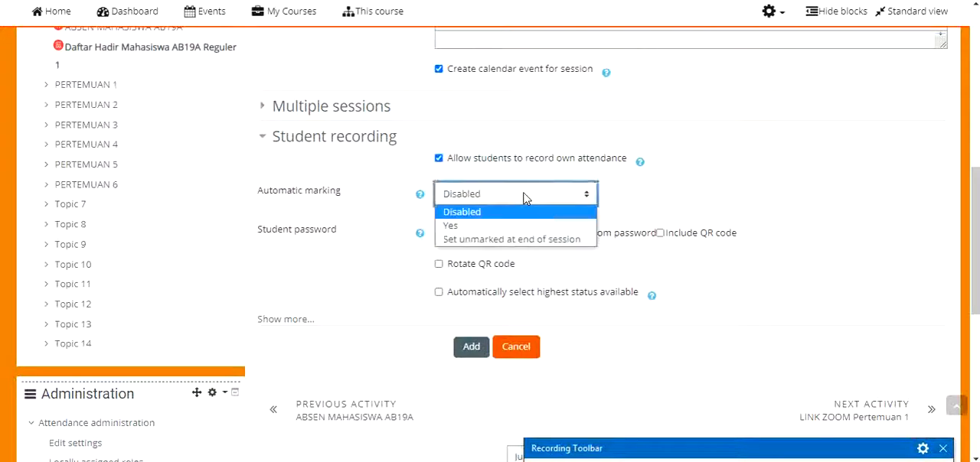
{"action": "left_click", "coordinate": [693, 196]}
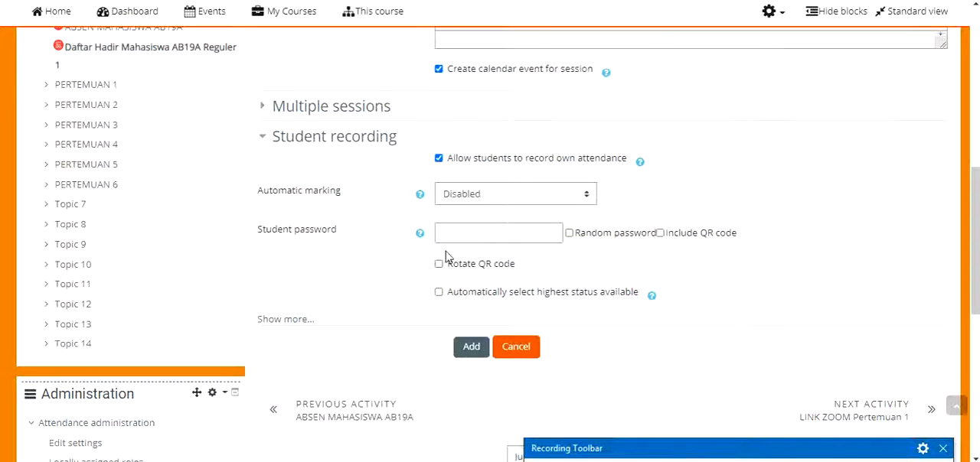
{"action": "scroll", "coordinate": [463, 268], "scroll_direction": "down", "scroll_amount": 2}
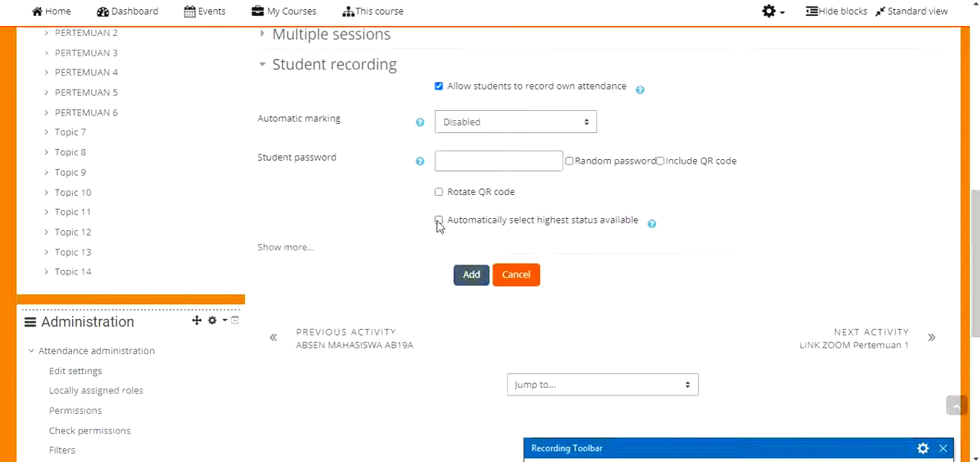
{"action": "left_click", "coordinate": [438, 222]}
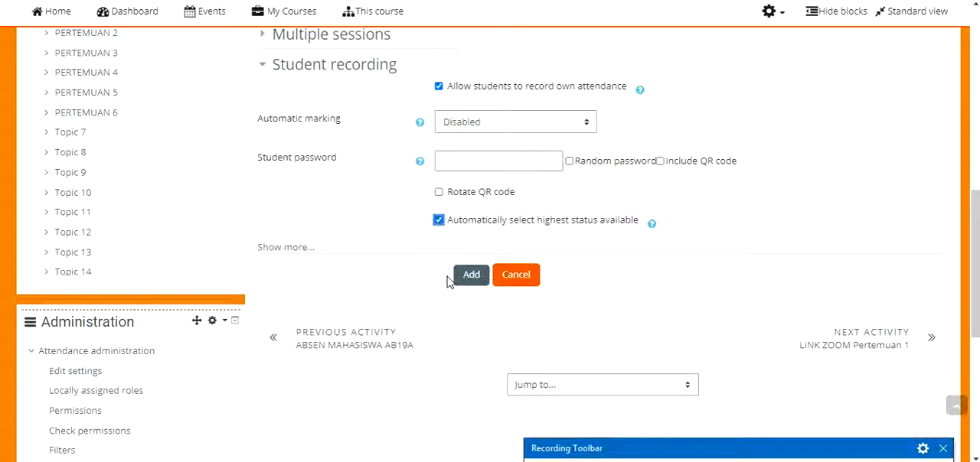
Review the session settings and add the session to the attendance activity
{"action": "scroll", "coordinate": [697, 328], "scroll_direction": "up", "scroll_amount": 5}
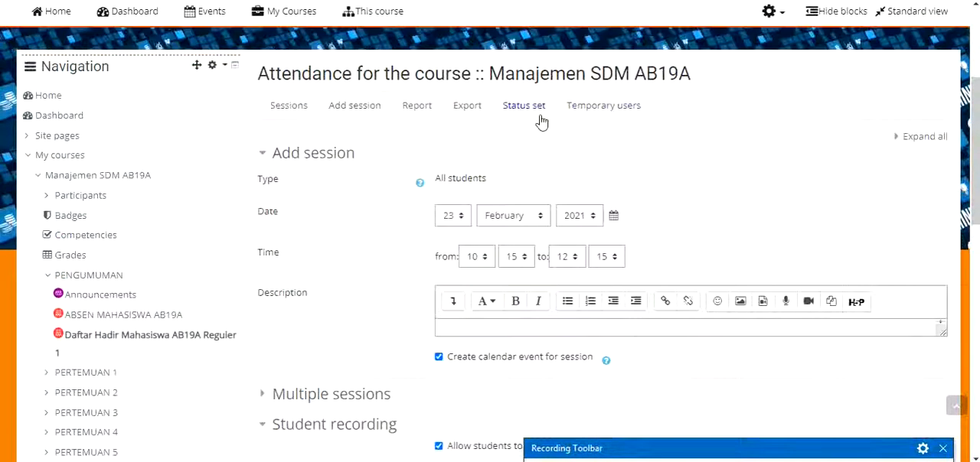
{"action": "scroll", "coordinate": [519, 127], "scroll_direction": "down", "scroll_amount": 6}
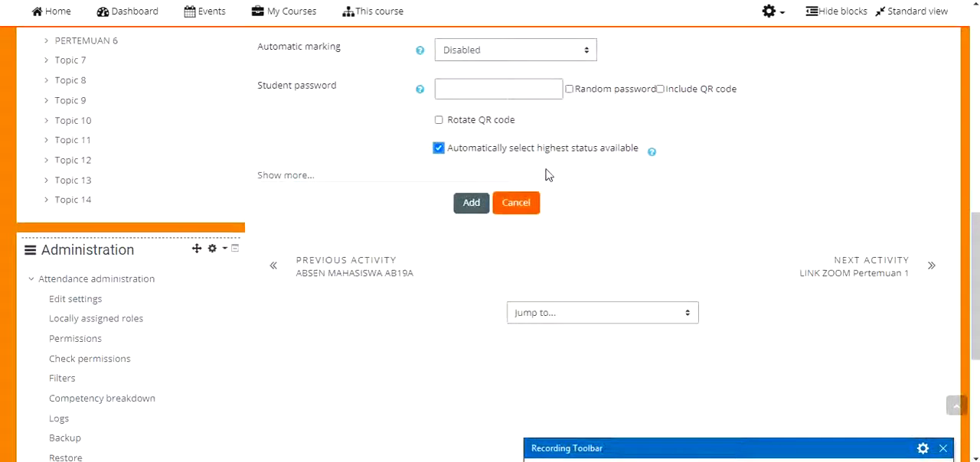
{"action": "scroll", "coordinate": [548, 175], "scroll_direction": "up", "scroll_amount": 1}
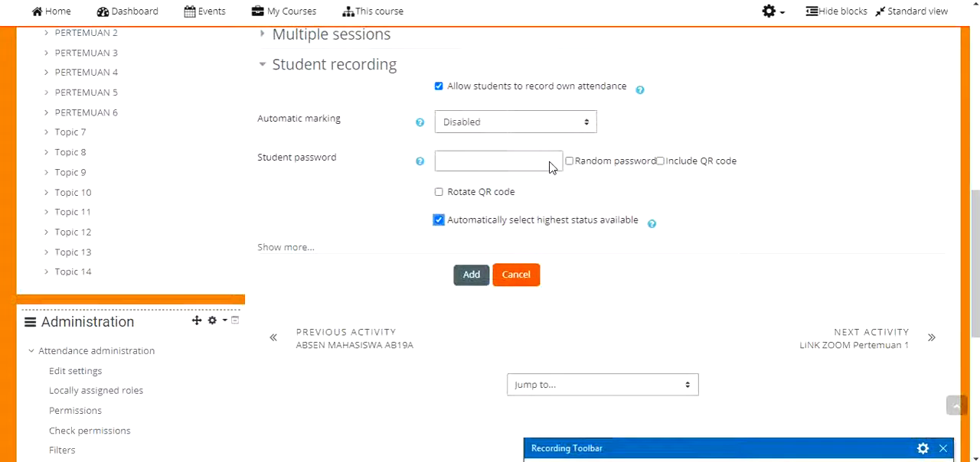
{"action": "left_click", "coordinate": [463, 280]}
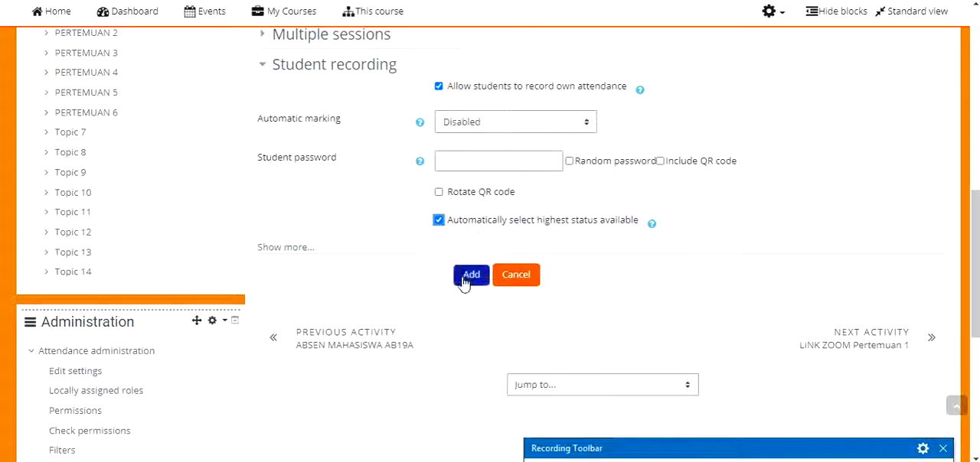
{"action": "left_click", "coordinate": [464, 280]}
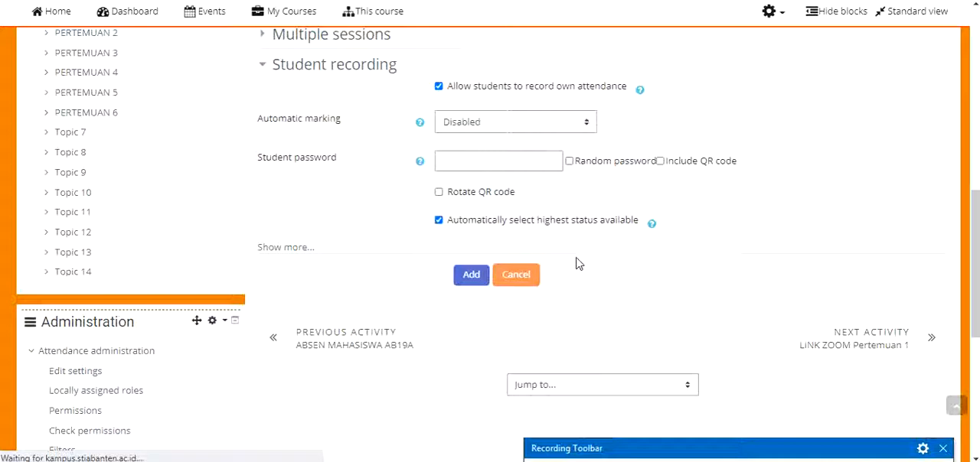
{"action": "scroll", "coordinate": [565, 263], "scroll_direction": "down", "scroll_amount": 4}
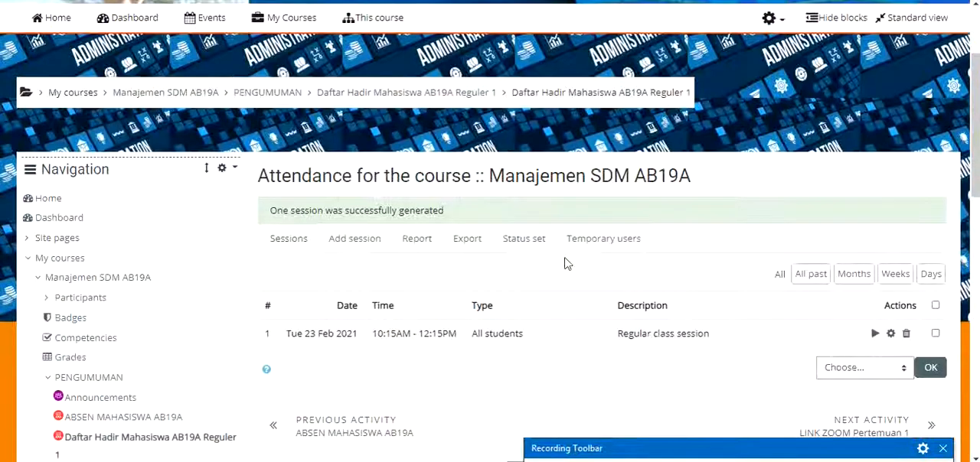
Return to the Manajemen SDM AB19A course page and open the ABSEN MAHASISWA AB19A attendance activity
{"action": "scroll", "coordinate": [520, 283], "scroll_direction": "up", "scroll_amount": 2}
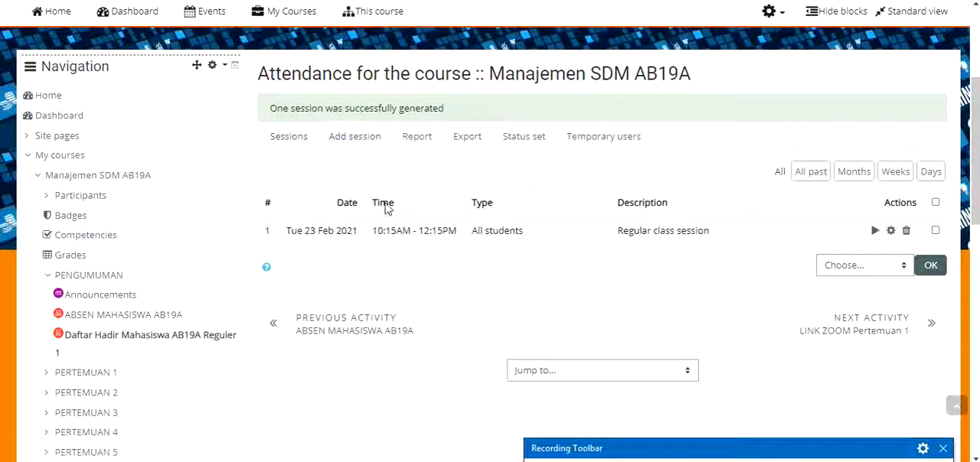
{"action": "scroll", "coordinate": [245, 189], "scroll_direction": "up", "scroll_amount": 1}
{"action": "scroll", "coordinate": [245, 189], "scroll_direction": "up", "scroll_amount": 3}
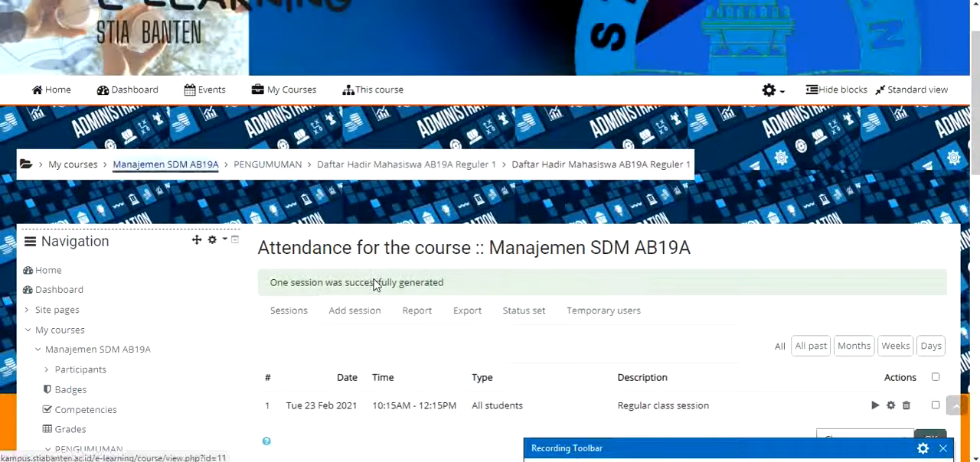
{"action": "scroll", "coordinate": [405, 260], "scroll_direction": "down", "scroll_amount": 3}
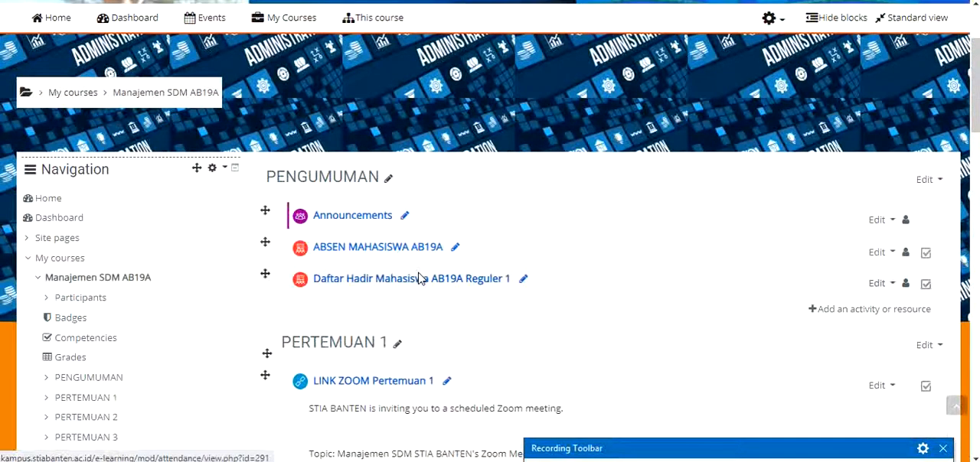
{"action": "left_click", "coordinate": [400, 249]}
{"action": "scroll", "coordinate": [527, 261], "scroll_direction": "down", "scroll_amount": 5}
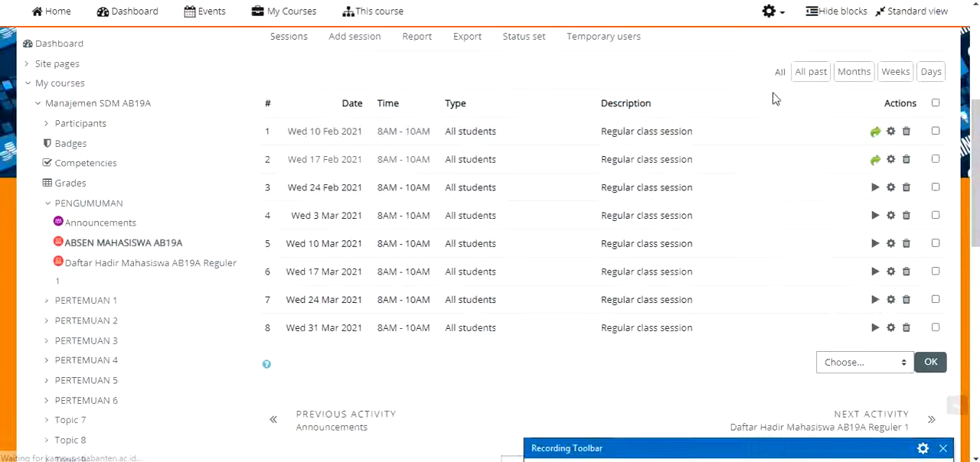
{"action": "scroll", "coordinate": [804, 92], "scroll_direction": "up", "scroll_amount": 1}
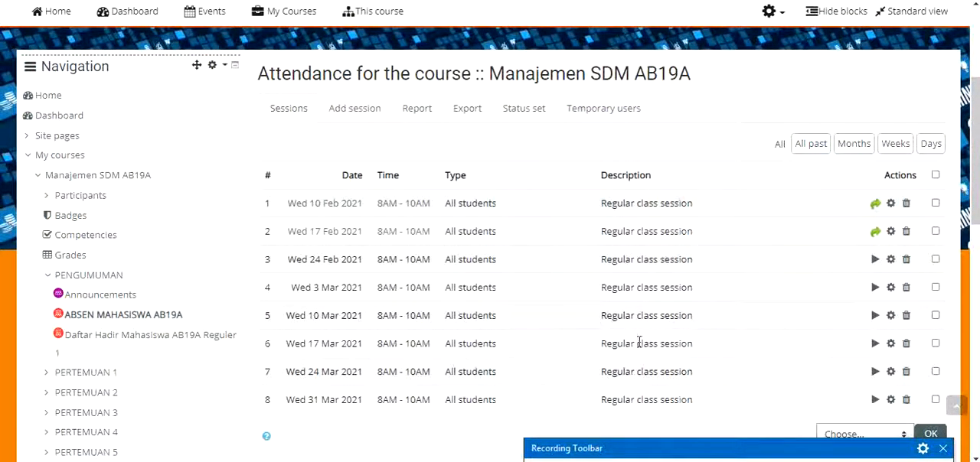
View the ABSEN MAHASISWA AB19A sessions filtered by all past, by month, and by week
{"action": "left_click", "coordinate": [809, 147]}
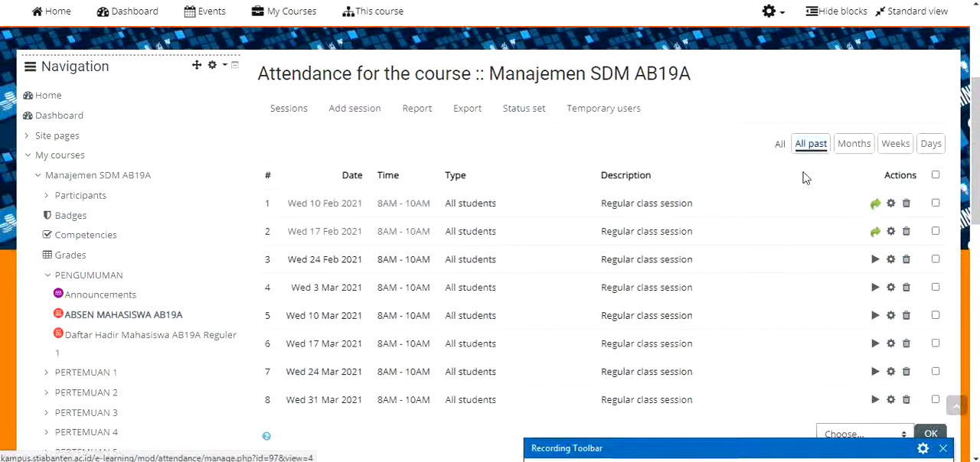
{"action": "scroll", "coordinate": [613, 282], "scroll_direction": "down", "scroll_amount": 4}
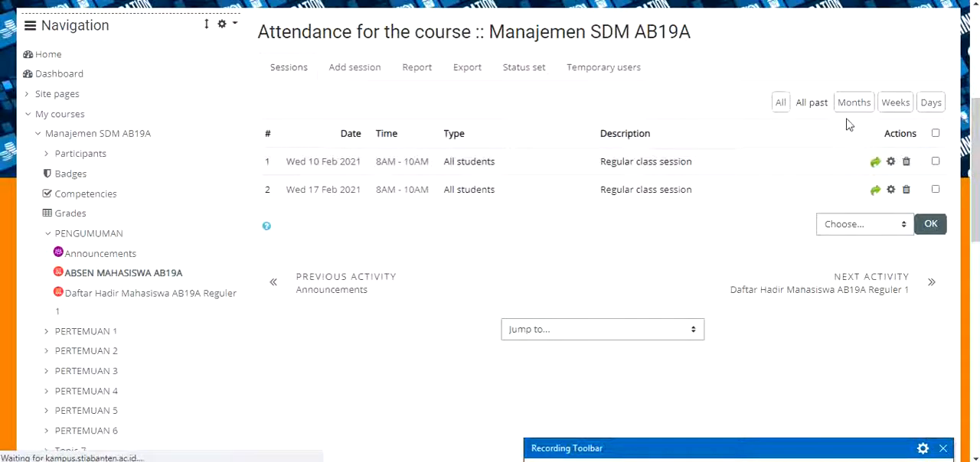
{"action": "left_click", "coordinate": [853, 108]}
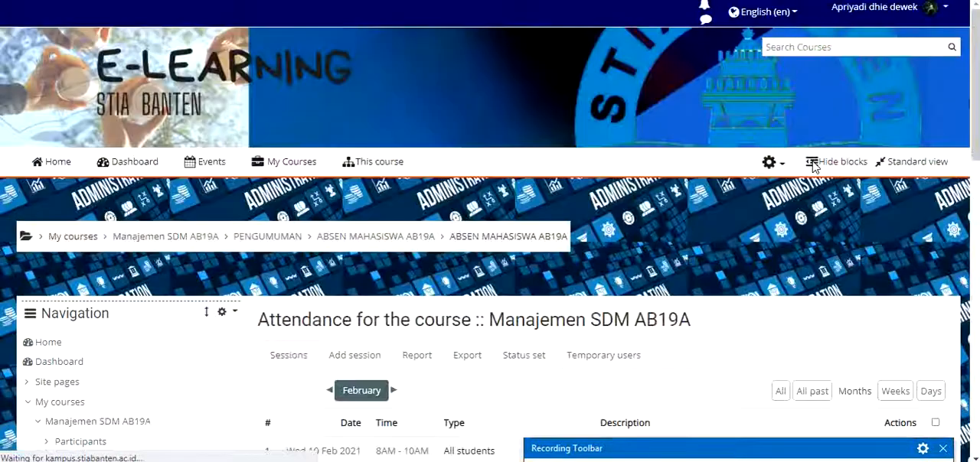
{"action": "scroll", "coordinate": [813, 167], "scroll_direction": "down", "scroll_amount": 5}
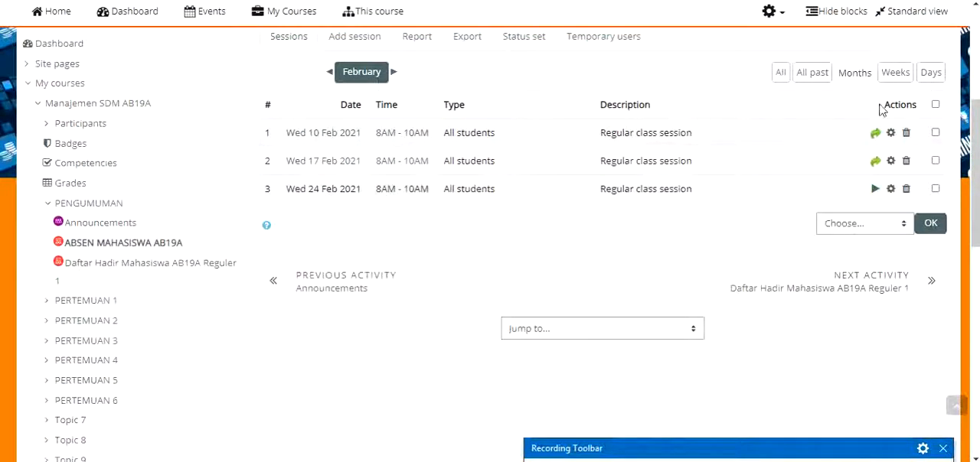
{"action": "left_click", "coordinate": [894, 73]}
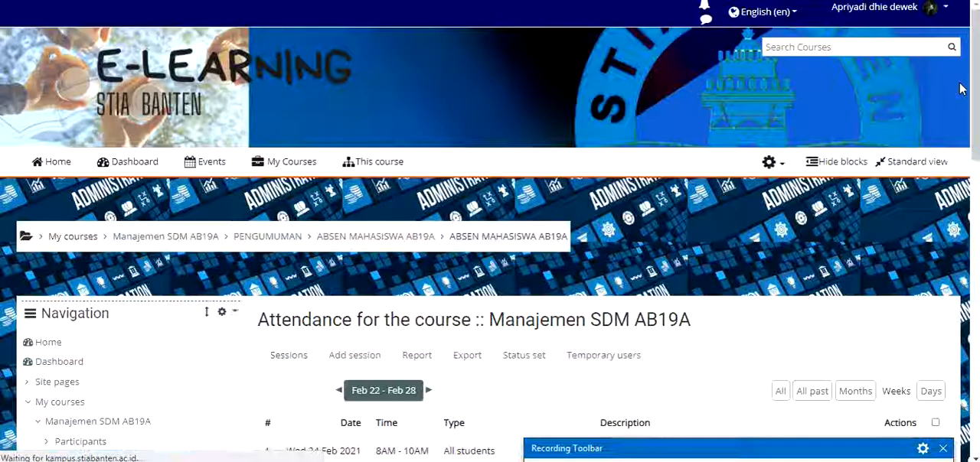
{"action": "scroll", "coordinate": [903, 164], "scroll_direction": "down", "scroll_amount": 2}
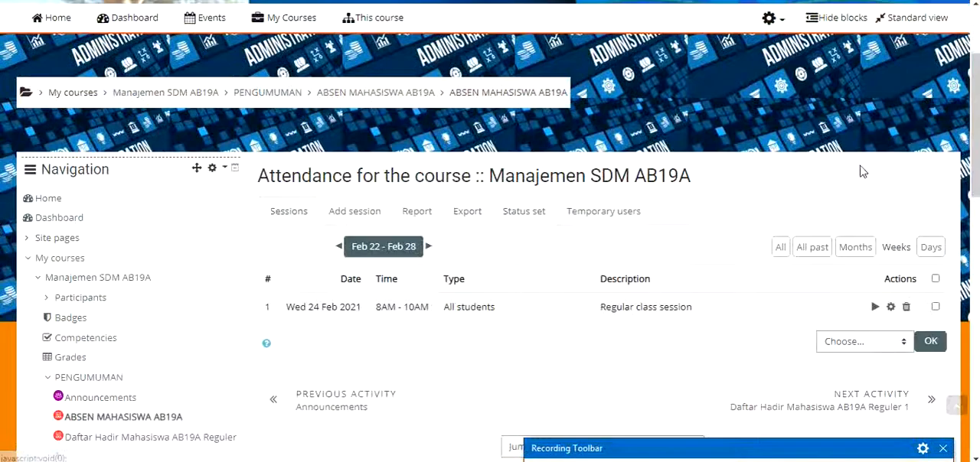
List all sessions of the ABSEN MAHASISWA AB19A attendance activity, without a date filter
{"action": "left_click", "coordinate": [781, 246]}
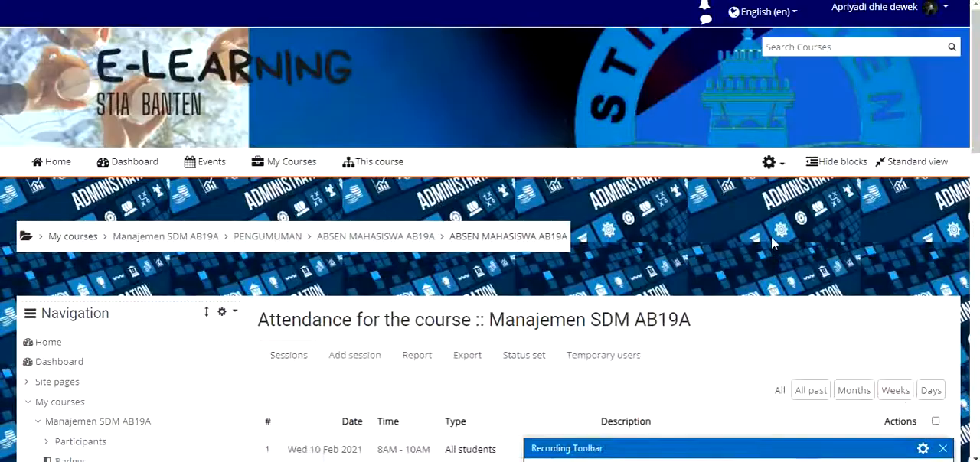
{"action": "scroll", "coordinate": [773, 243], "scroll_direction": "down", "scroll_amount": 3}
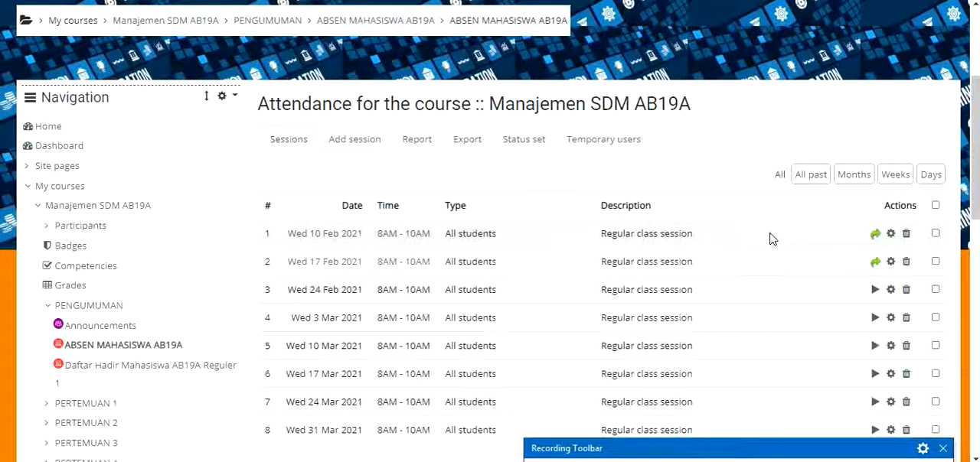
{"action": "scroll", "coordinate": [858, 169], "scroll_direction": "down", "scroll_amount": 1}
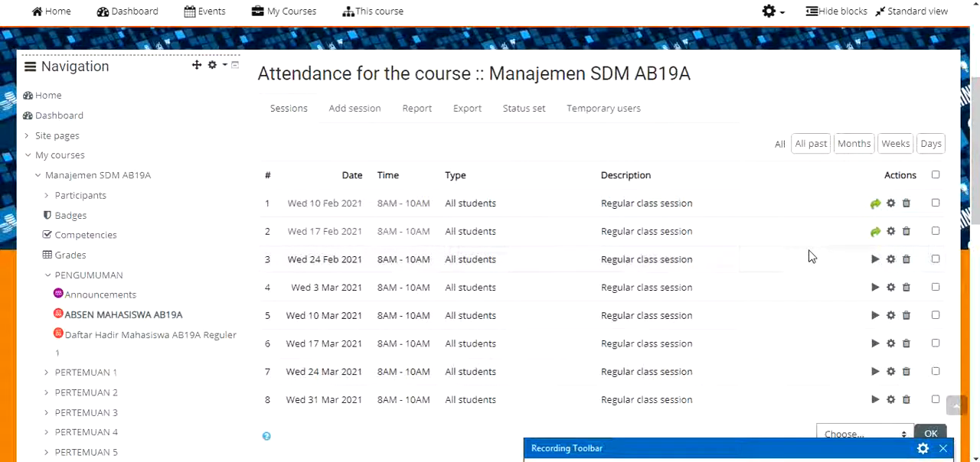
Open the attendance sheet of the 17 February 2021 session and examine the students' recorded statuses and remarks
{"action": "left_click", "coordinate": [873, 237]}
{"action": "scroll", "coordinate": [781, 241], "scroll_direction": "down", "scroll_amount": 4}
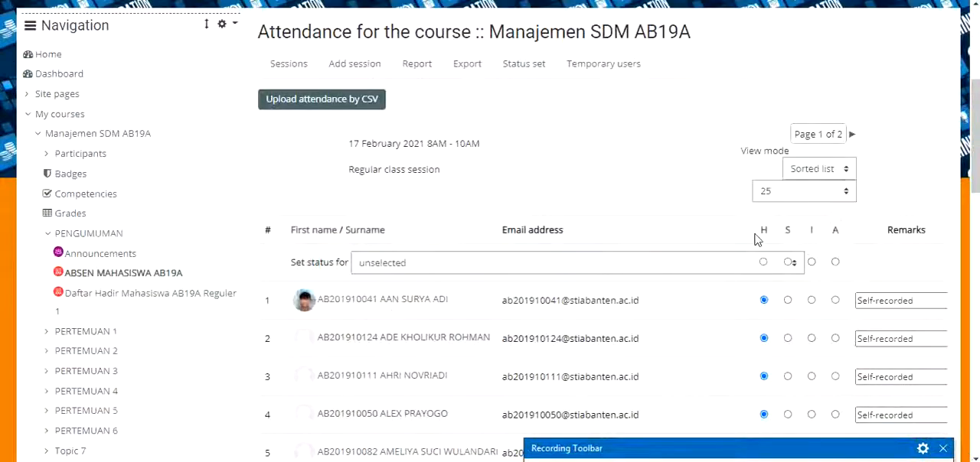
{"action": "scroll", "coordinate": [757, 239], "scroll_direction": "down", "scroll_amount": 2}
{"action": "scroll", "coordinate": [790, 237], "scroll_direction": "up", "scroll_amount": 1}
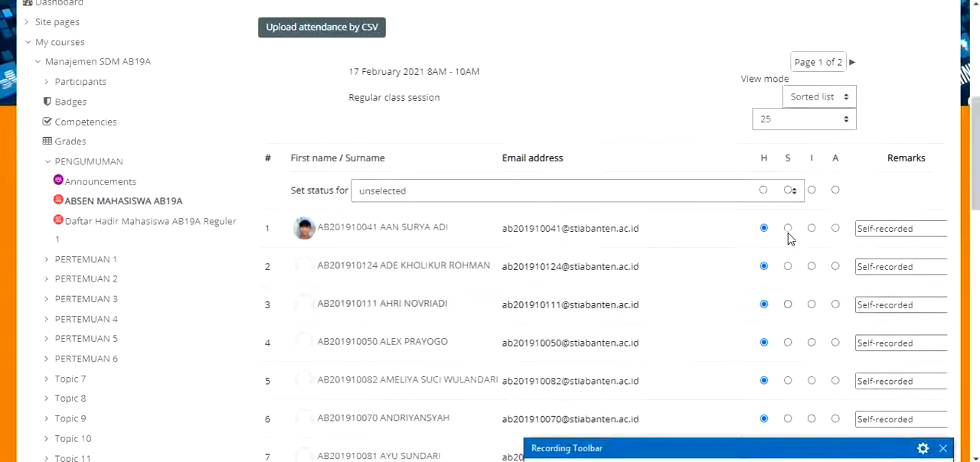
{"action": "scroll", "coordinate": [735, 46], "scroll_direction": "down", "scroll_amount": 1}
{"action": "scroll", "coordinate": [696, 26], "scroll_direction": "up", "scroll_amount": 2}
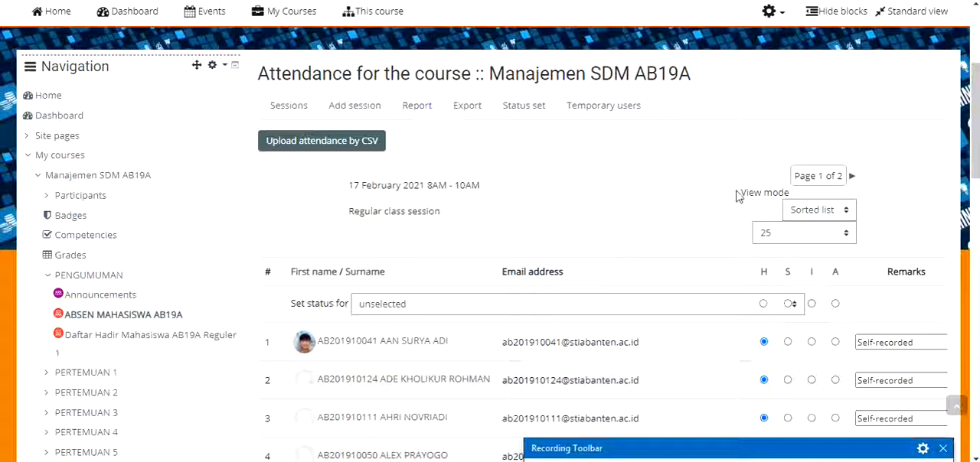
{"action": "scroll", "coordinate": [455, 151], "scroll_direction": "down", "scroll_amount": 1}
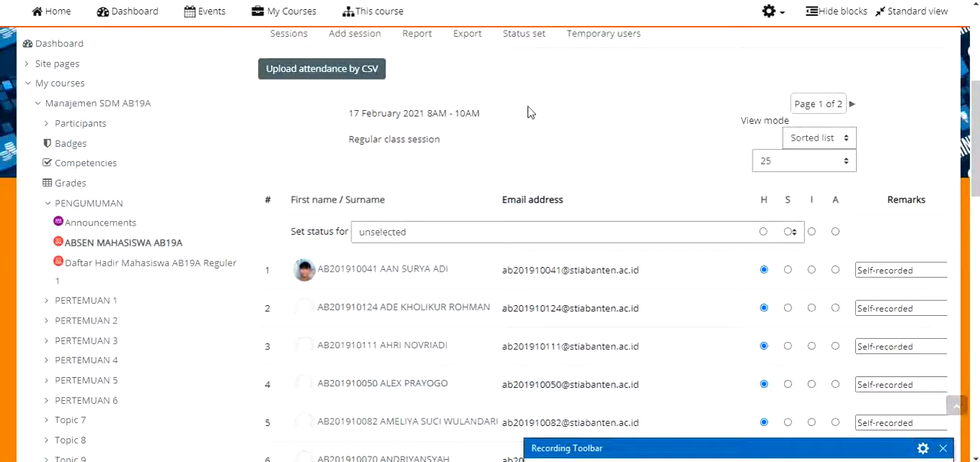
{"action": "scroll", "coordinate": [526, 110], "scroll_direction": "down", "scroll_amount": 6}
{"action": "scroll", "coordinate": [527, 109], "scroll_direction": "down", "scroll_amount": 5}
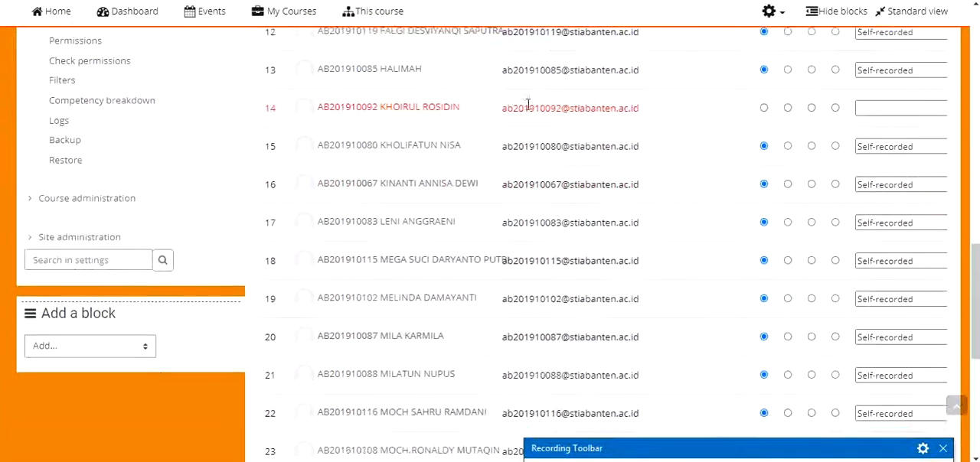
{"action": "scroll", "coordinate": [527, 109], "scroll_direction": "up", "scroll_amount": 7}
{"action": "scroll", "coordinate": [527, 110], "scroll_direction": "up", "scroll_amount": 5}
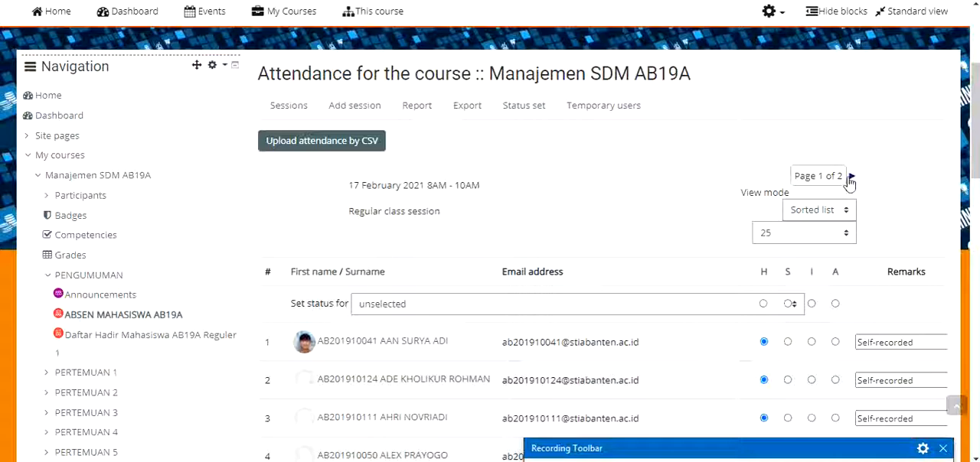
View the second page of students in the 17 February 2021 attendance sheet
{"action": "scroll", "coordinate": [848, 182], "scroll_direction": "down", "scroll_amount": 1}
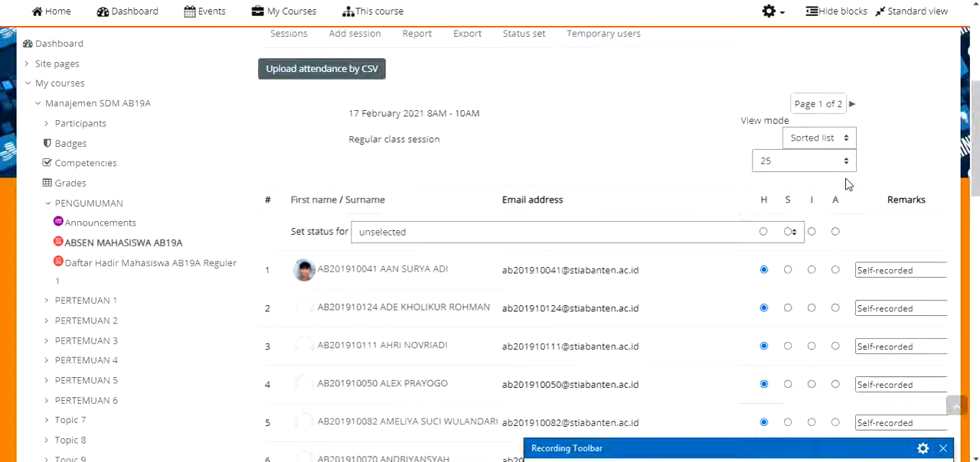
{"action": "left_click", "coordinate": [853, 105]}
{"action": "scroll", "coordinate": [833, 133], "scroll_direction": "down", "scroll_amount": 10}
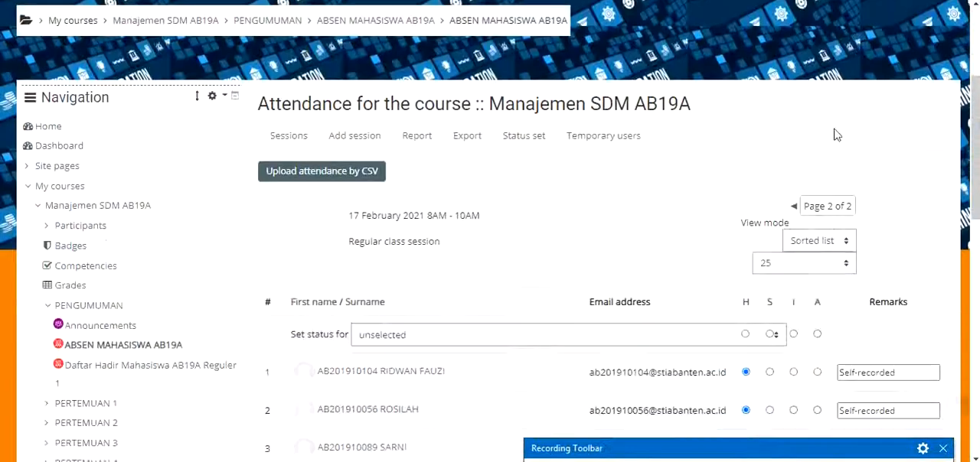
{"action": "scroll", "coordinate": [589, 145], "scroll_direction": "up", "scroll_amount": 5}
{"action": "scroll", "coordinate": [589, 155], "scroll_direction": "up", "scroll_amount": 5}
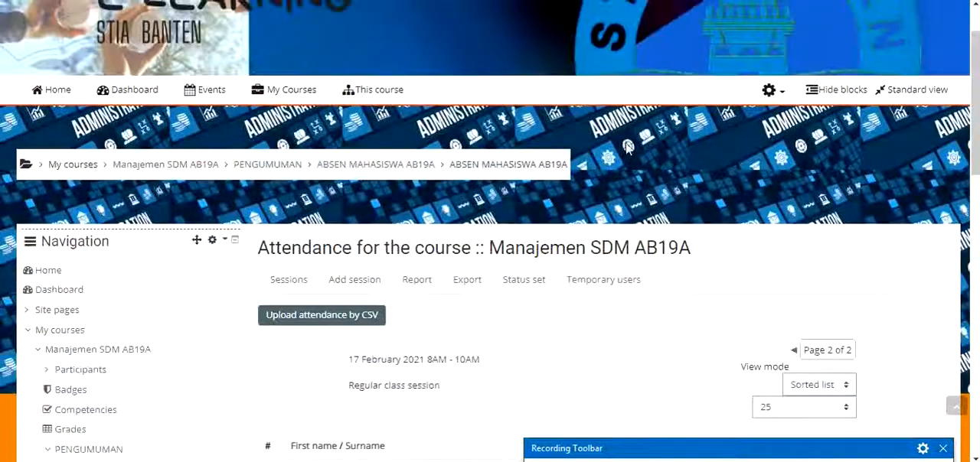
{"action": "scroll", "coordinate": [737, 157], "scroll_direction": "down", "scroll_amount": 3}
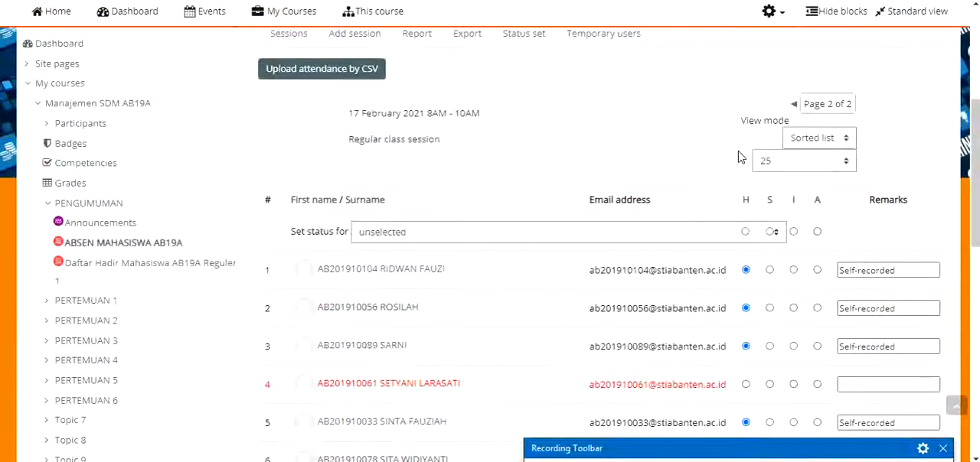
Show all students on a single sheet by choosing Do not use paging, and look through the full list
{"action": "left_click", "coordinate": [819, 164]}
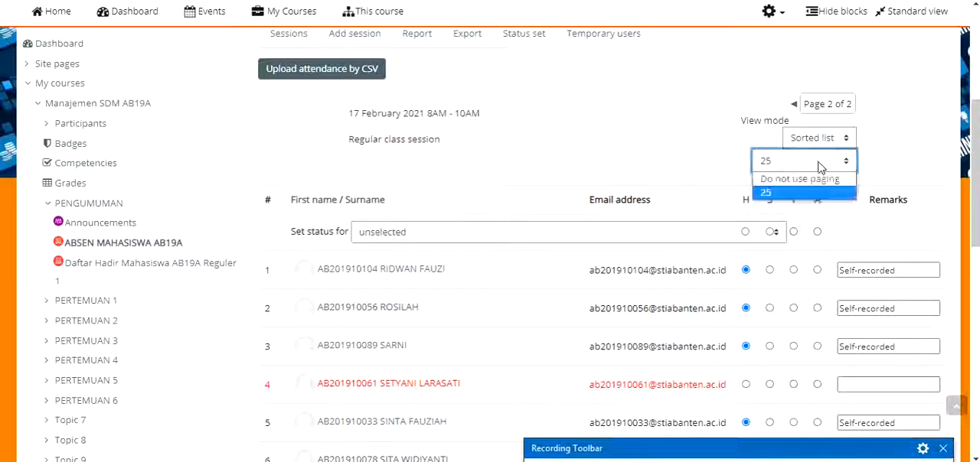
{"action": "left_click", "coordinate": [811, 181]}
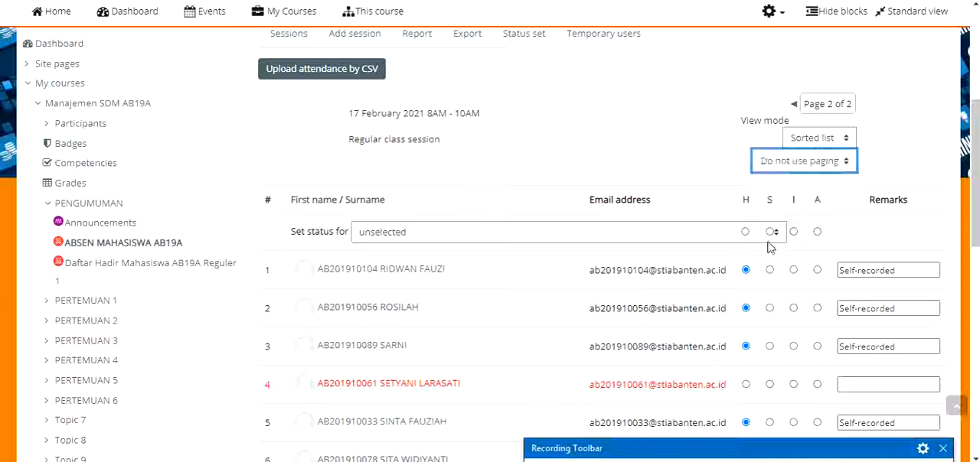
{"action": "scroll", "coordinate": [778, 229], "scroll_direction": "down", "scroll_amount": 12}
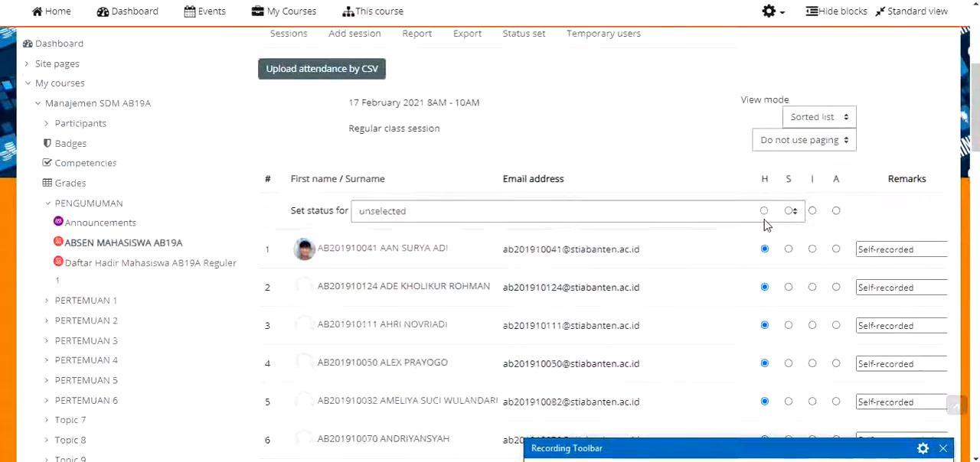
{"action": "scroll", "coordinate": [746, 216], "scroll_direction": "down", "scroll_amount": 10}
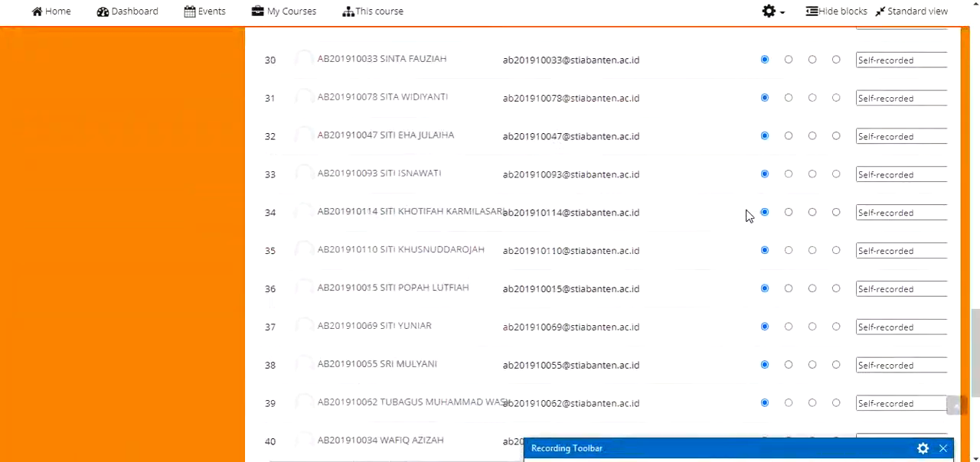
{"action": "scroll", "coordinate": [715, 217], "scroll_direction": "up", "scroll_amount": 1}
{"action": "scroll", "coordinate": [715, 214], "scroll_direction": "up", "scroll_amount": 12}
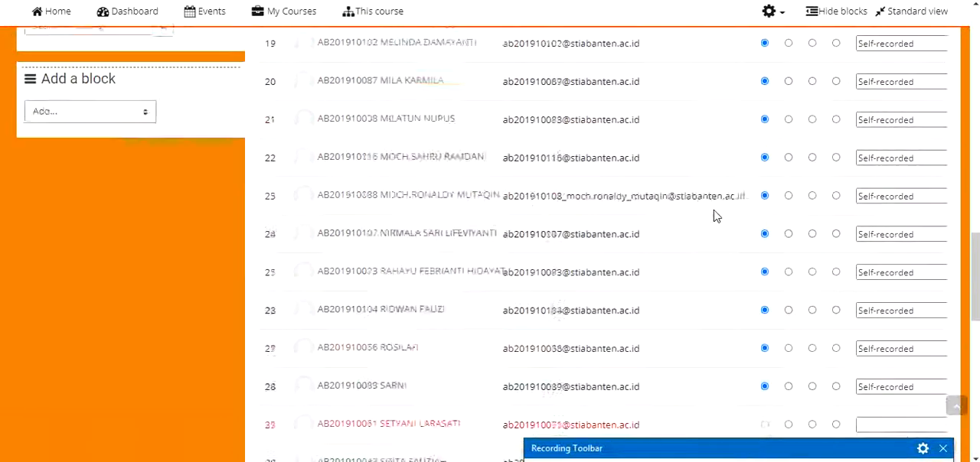
{"action": "scroll", "coordinate": [718, 208], "scroll_direction": "up", "scroll_amount": 5}
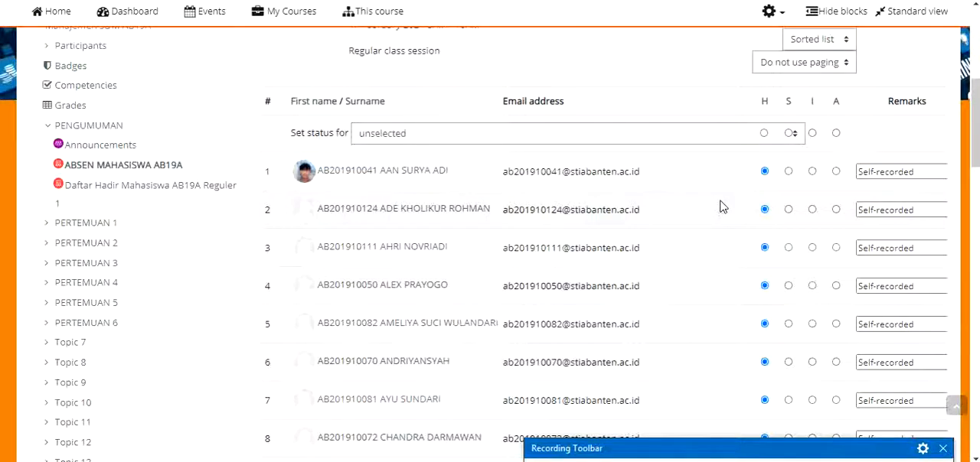
Find the student without a recorded status in row 14 and mark that student as A (Absent)
{"action": "scroll", "coordinate": [731, 202], "scroll_direction": "down", "scroll_amount": 6}
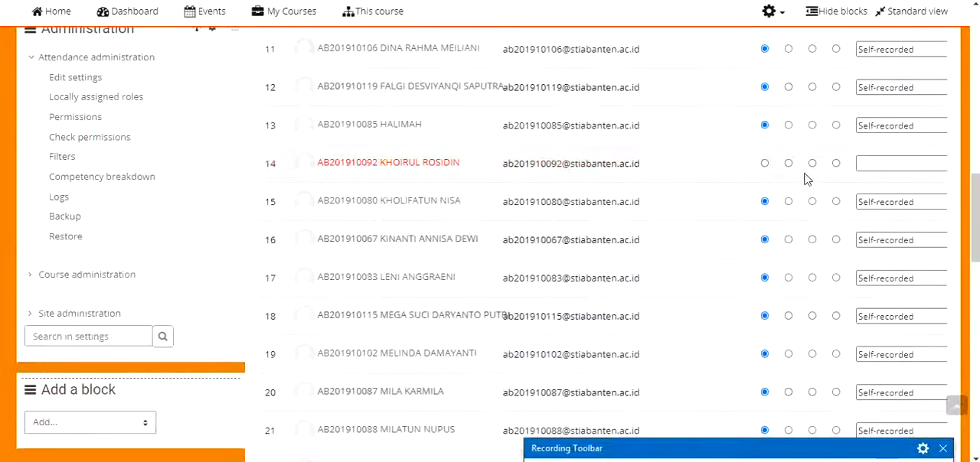
{"action": "scroll", "coordinate": [687, 159], "scroll_direction": "up", "scroll_amount": 2}
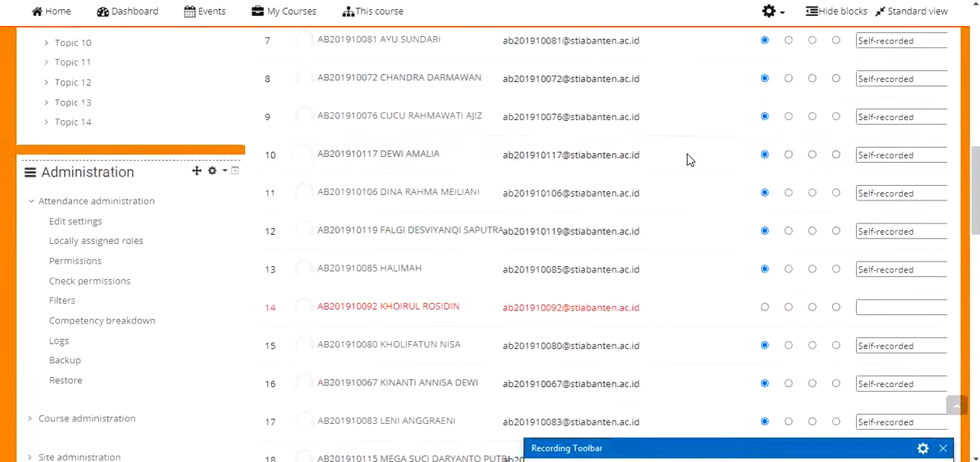
{"action": "scroll", "coordinate": [687, 159], "scroll_direction": "down", "scroll_amount": 1}
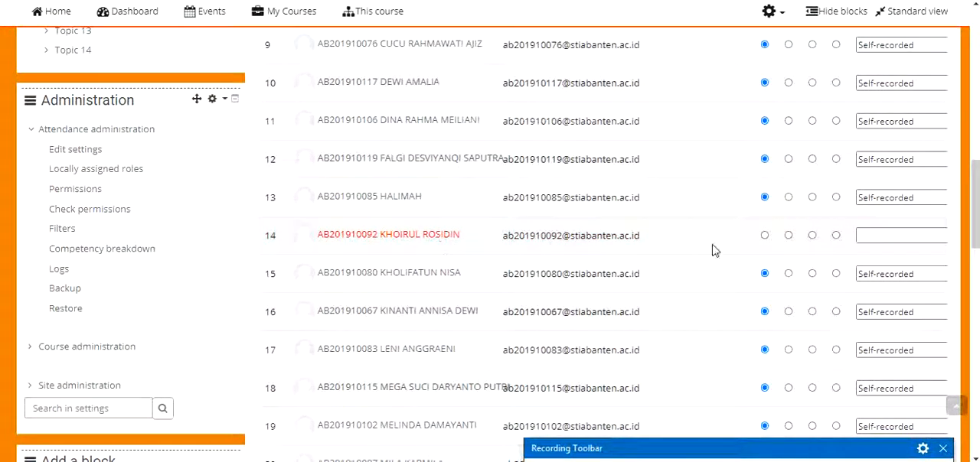
{"action": "left_click", "coordinate": [836, 236]}
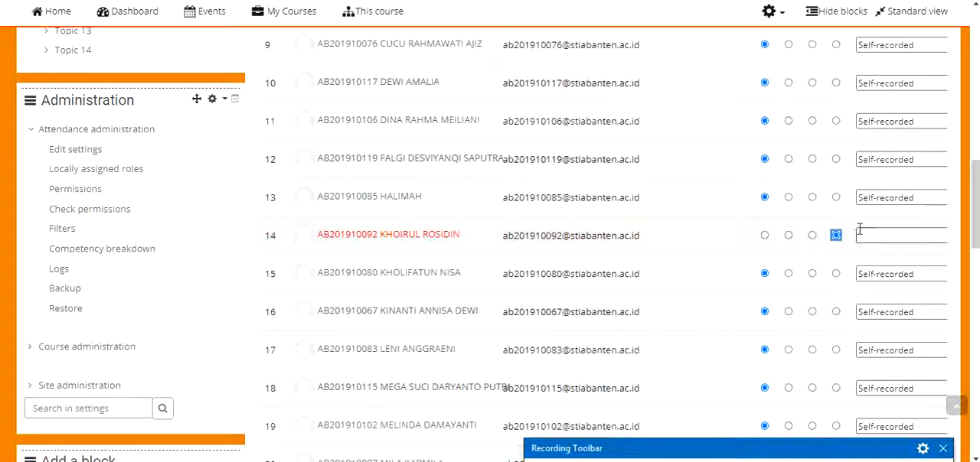
Find the student without a recorded status in row 29 and mark that student as S (Sakit)
{"action": "scroll", "coordinate": [857, 228], "scroll_direction": "up", "scroll_amount": 7}
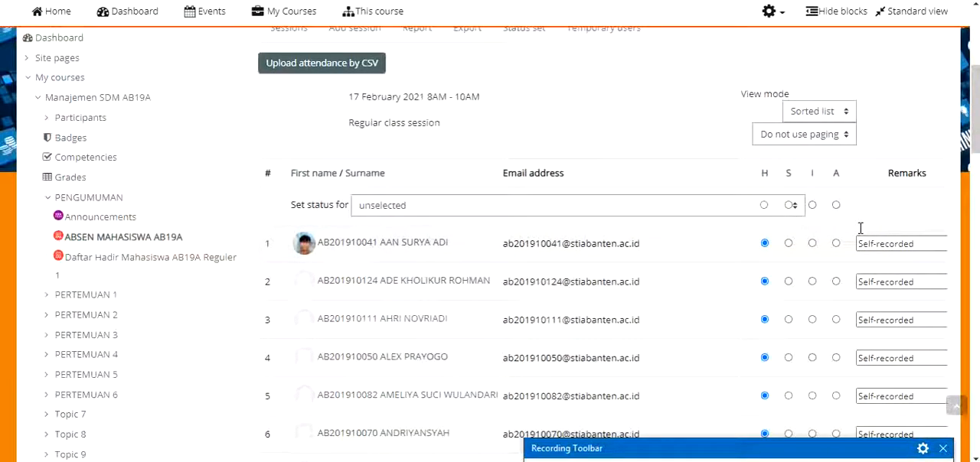
{"action": "scroll", "coordinate": [860, 228], "scroll_direction": "down", "scroll_amount": 5}
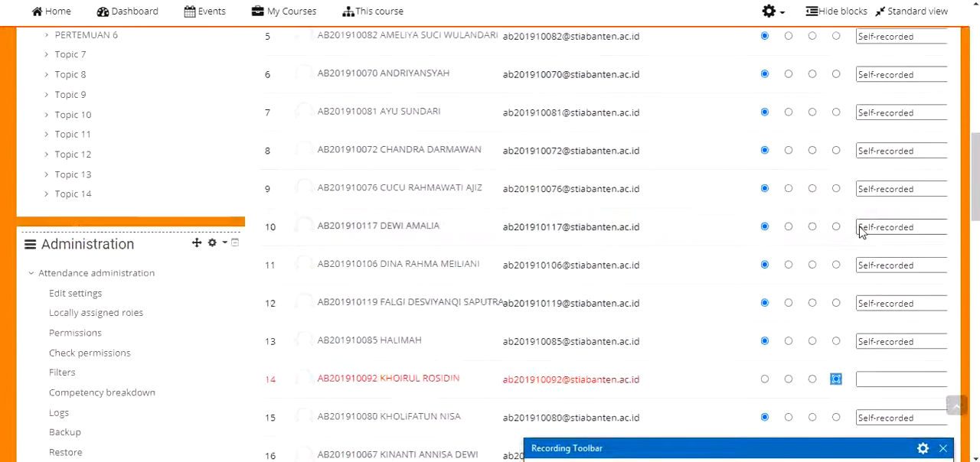
{"action": "scroll", "coordinate": [860, 227], "scroll_direction": "down", "scroll_amount": 5}
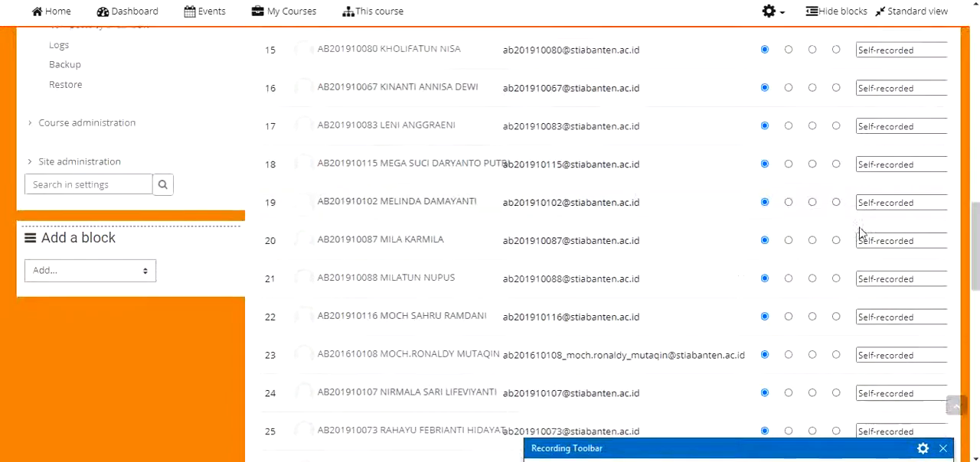
{"action": "scroll", "coordinate": [860, 229], "scroll_direction": "down", "scroll_amount": 4}
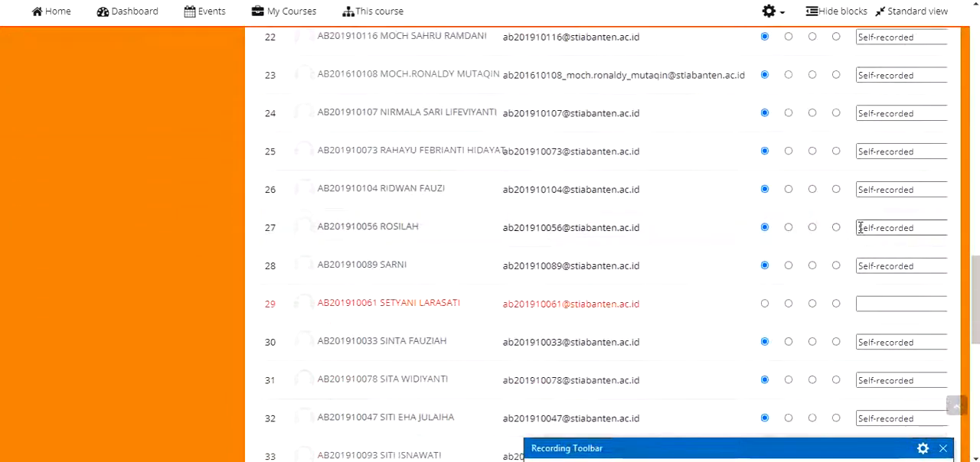
{"action": "left_click", "coordinate": [787, 304]}
Check the remaining students' statuses and save the attendance for the 17 February 2021 session
{"action": "scroll", "coordinate": [630, 299], "scroll_direction": "down", "scroll_amount": 3}
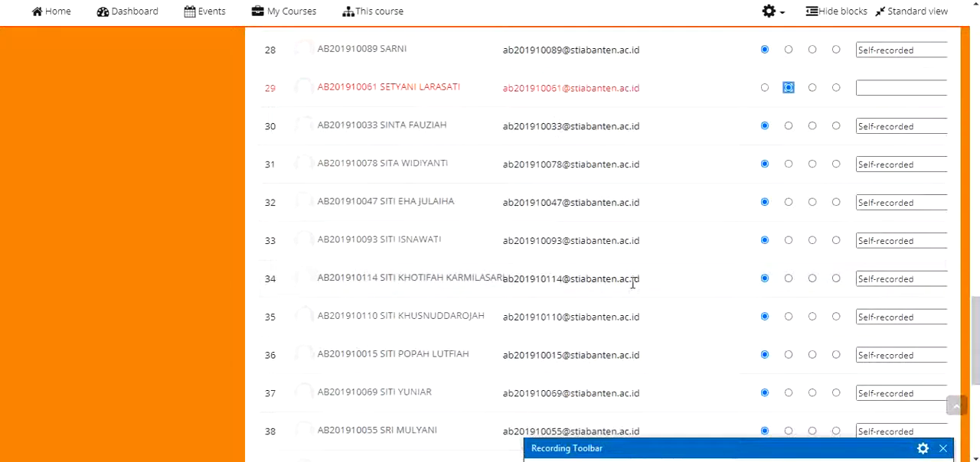
{"action": "scroll", "coordinate": [635, 287], "scroll_direction": "down", "scroll_amount": 3}
{"action": "scroll", "coordinate": [643, 283], "scroll_direction": "up", "scroll_amount": 5}
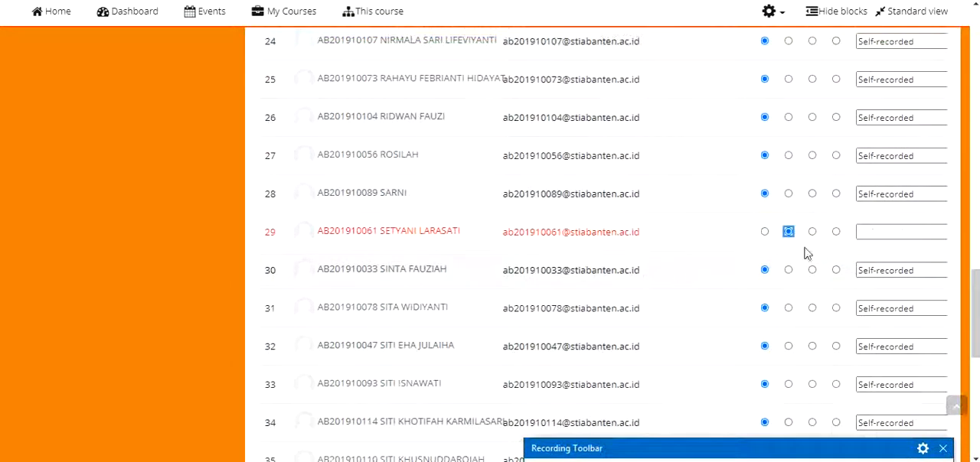
{"action": "scroll", "coordinate": [650, 306], "scroll_direction": "down", "scroll_amount": 5}
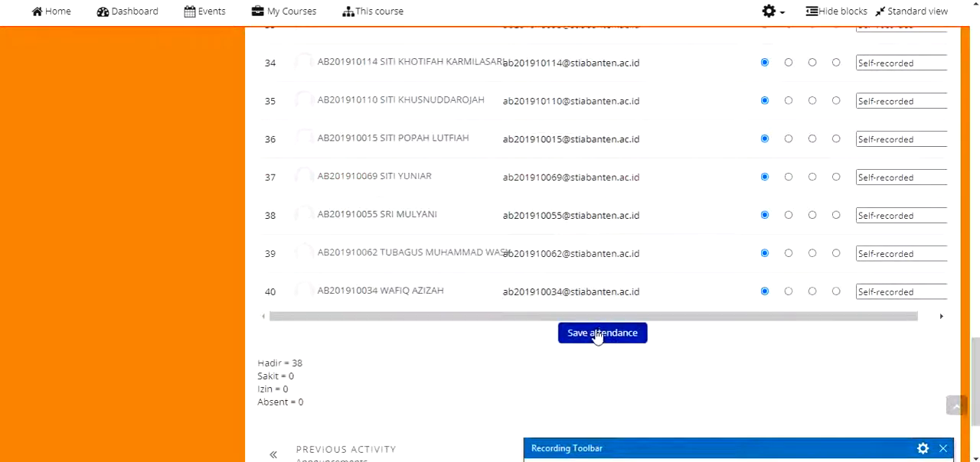
{"action": "left_click", "coordinate": [596, 338]}
Open the attendance report and examine the students' statuses for each session
{"action": "scroll", "coordinate": [604, 319], "scroll_direction": "up", "scroll_amount": 5}
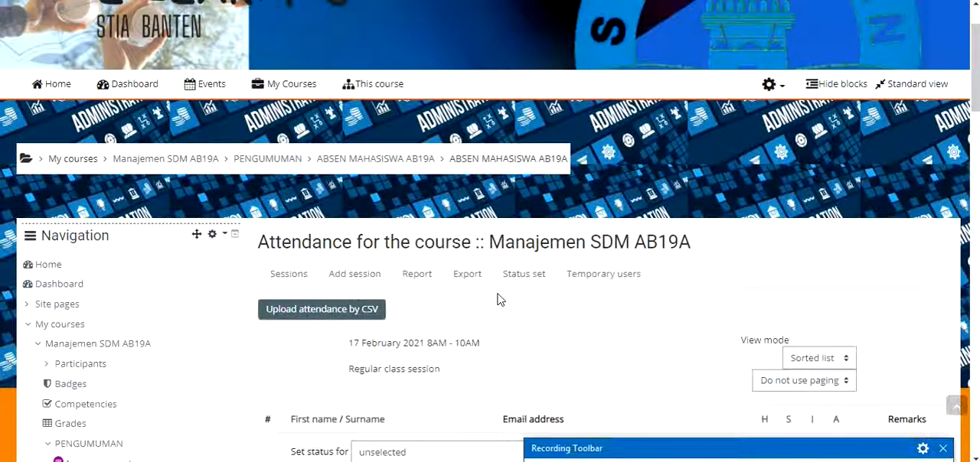
{"action": "scroll", "coordinate": [498, 297], "scroll_direction": "down", "scroll_amount": 8}
{"action": "scroll", "coordinate": [495, 292], "scroll_direction": "up", "scroll_amount": 6}
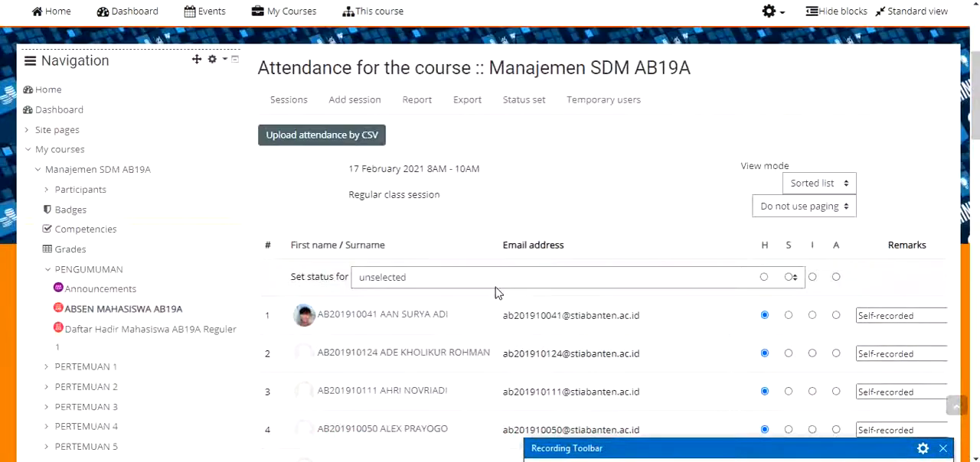
{"action": "left_click", "coordinate": [421, 101]}
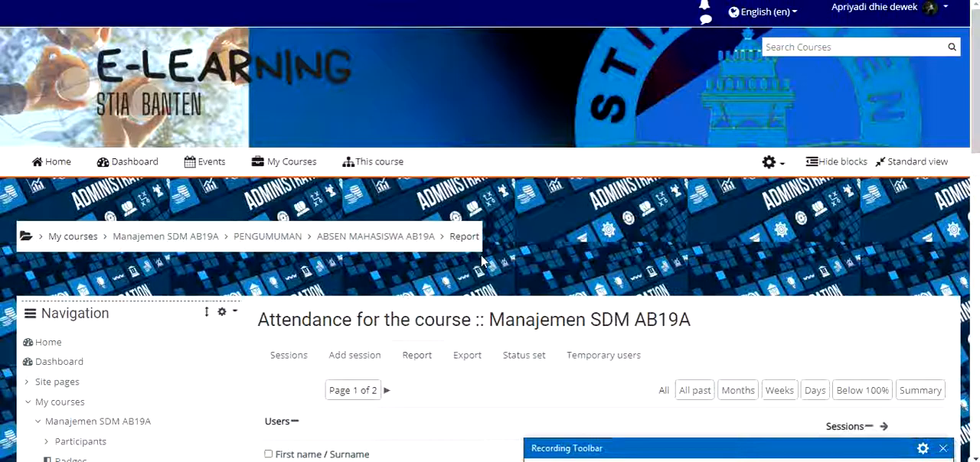
{"action": "scroll", "coordinate": [486, 259], "scroll_direction": "down", "scroll_amount": 3}
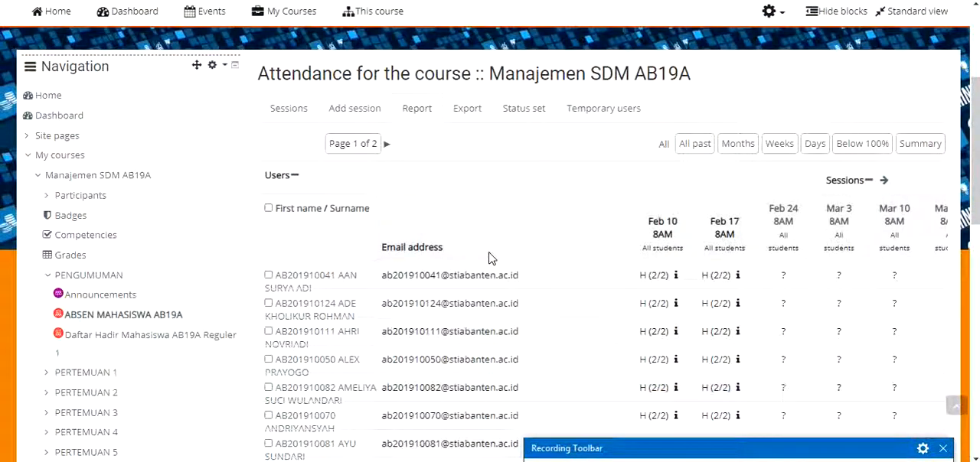
{"action": "scroll", "coordinate": [492, 258], "scroll_direction": "down", "scroll_amount": 2}
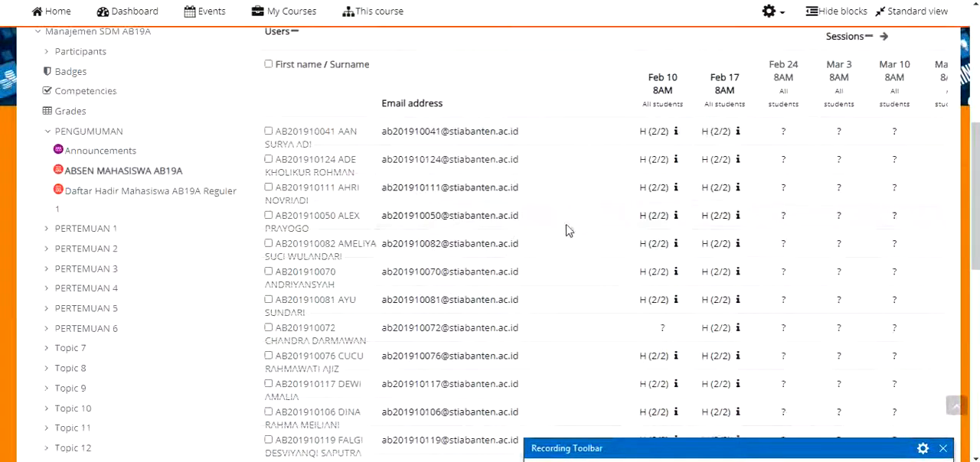
Review the first page of the attendance report, checking each student's statuses and the session summary rows
{"action": "scroll", "coordinate": [678, 185], "scroll_direction": "down", "scroll_amount": 6}
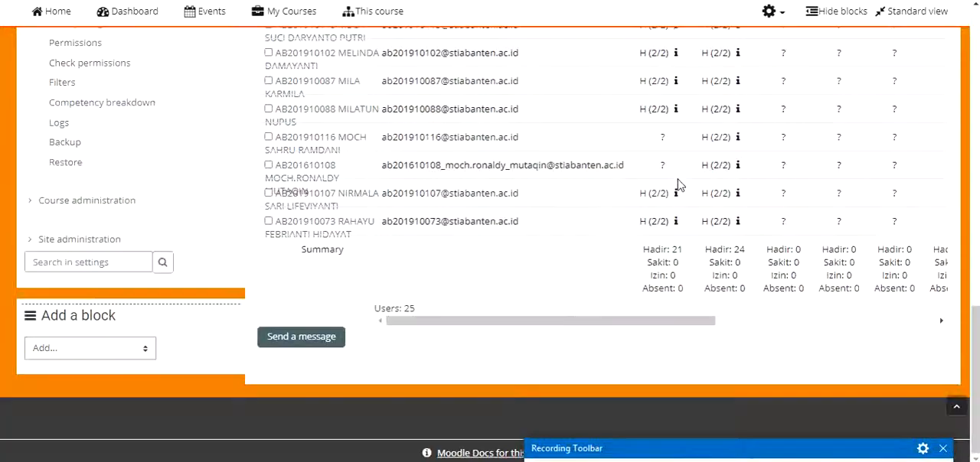
{"action": "scroll", "coordinate": [678, 185], "scroll_direction": "up", "scroll_amount": 10}
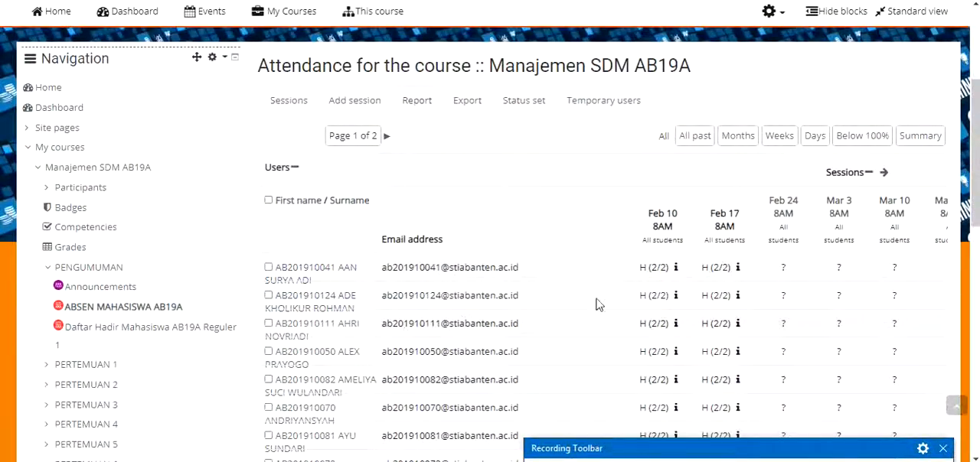
{"action": "scroll", "coordinate": [598, 302], "scroll_direction": "down", "scroll_amount": 3}
{"action": "scroll", "coordinate": [574, 293], "scroll_direction": "up", "scroll_amount": 2}
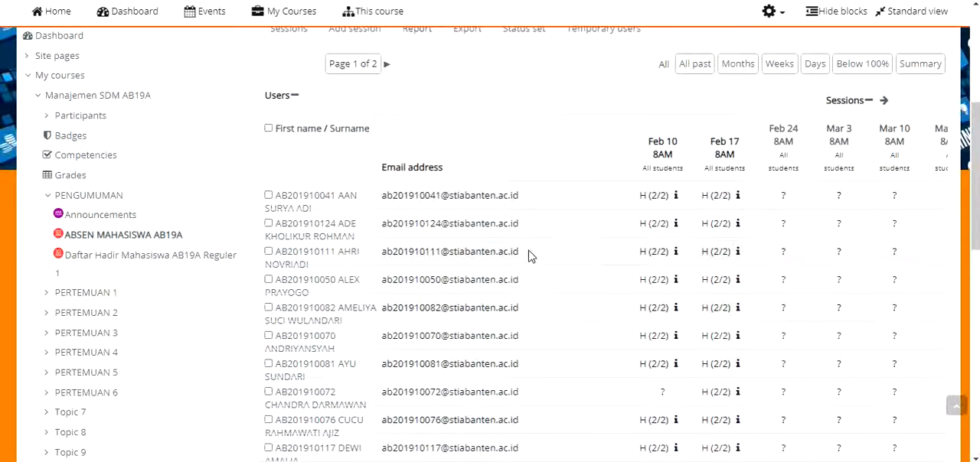
{"action": "scroll", "coordinate": [528, 255], "scroll_direction": "up", "scroll_amount": 4}
{"action": "scroll", "coordinate": [635, 253], "scroll_direction": "down", "scroll_amount": 3}
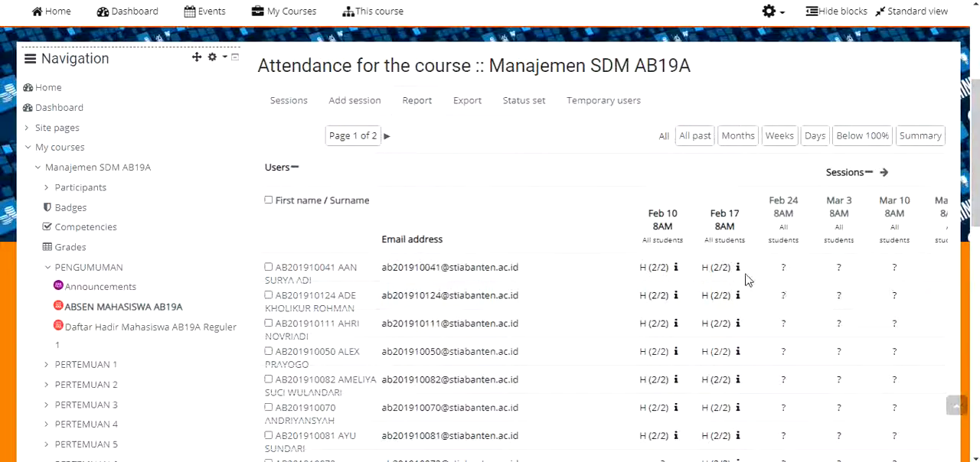
{"action": "scroll", "coordinate": [822, 329], "scroll_direction": "down", "scroll_amount": 7}
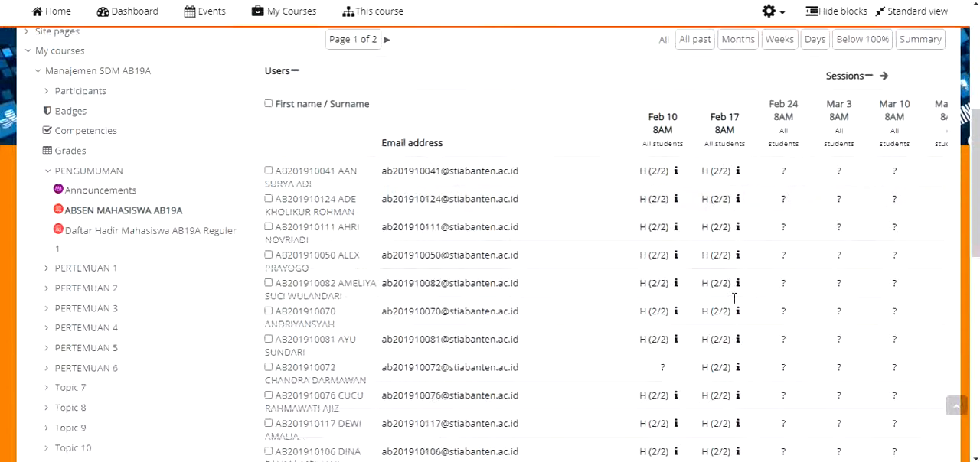
{"action": "scroll", "coordinate": [756, 338], "scroll_direction": "up", "scroll_amount": 8}
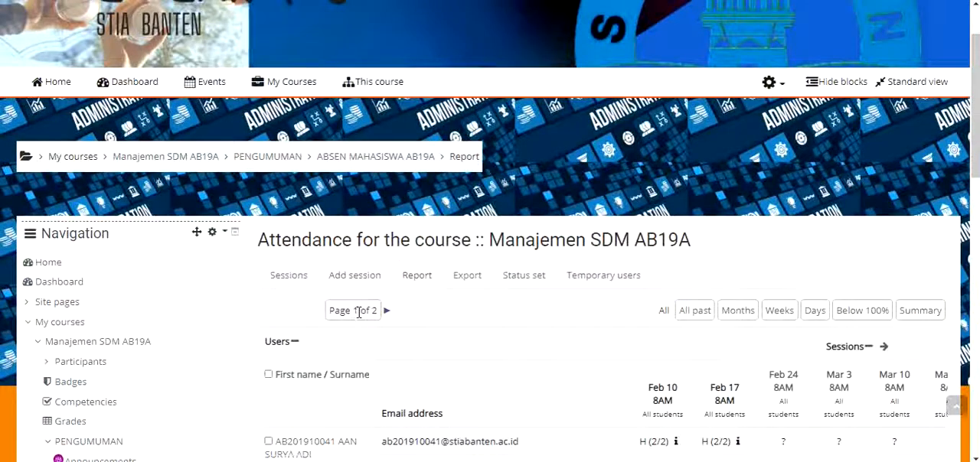
{"action": "scroll", "coordinate": [359, 310], "scroll_direction": "down", "scroll_amount": 1}
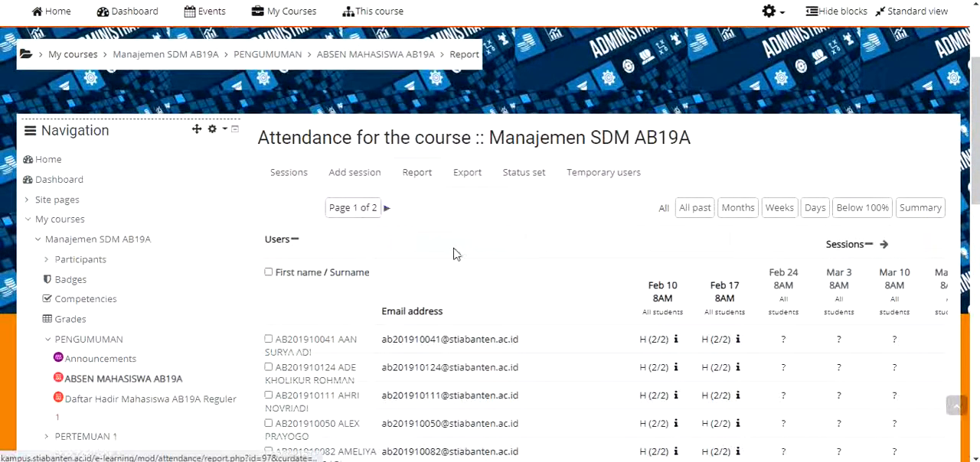
Go to the second page of the attendance report and examine the Feb 10 and Feb 17 statuses
{"action": "left_click", "coordinate": [385, 210]}
{"action": "scroll", "coordinate": [460, 197], "scroll_direction": "down", "scroll_amount": 4}
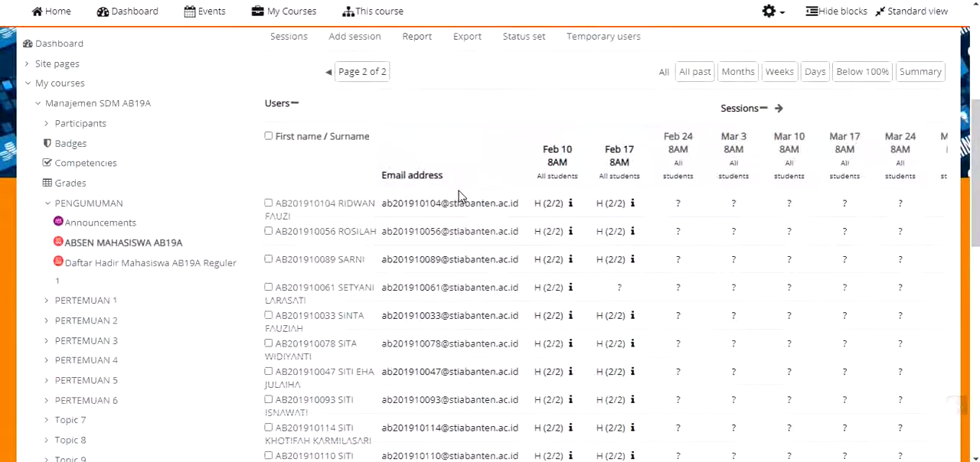
{"action": "scroll", "coordinate": [536, 215], "scroll_direction": "down", "scroll_amount": 5}
{"action": "scroll", "coordinate": [568, 212], "scroll_direction": "up", "scroll_amount": 2}
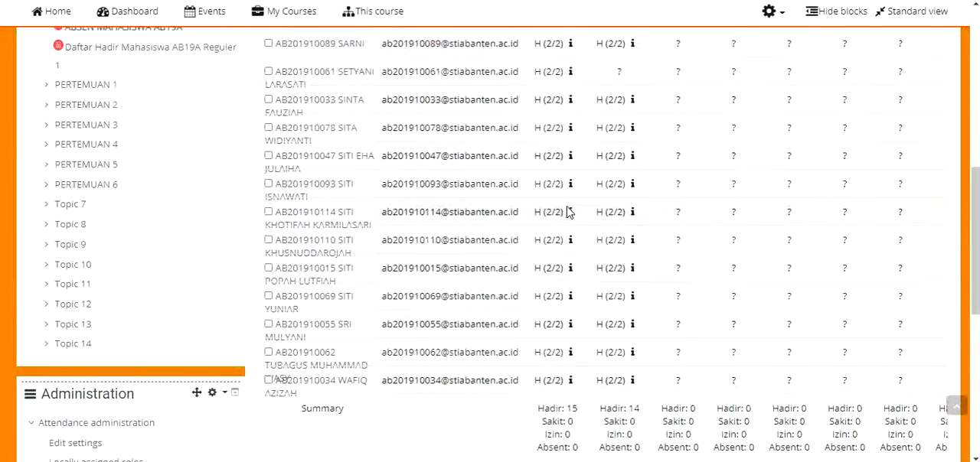
{"action": "scroll", "coordinate": [568, 213], "scroll_direction": "up", "scroll_amount": 3}
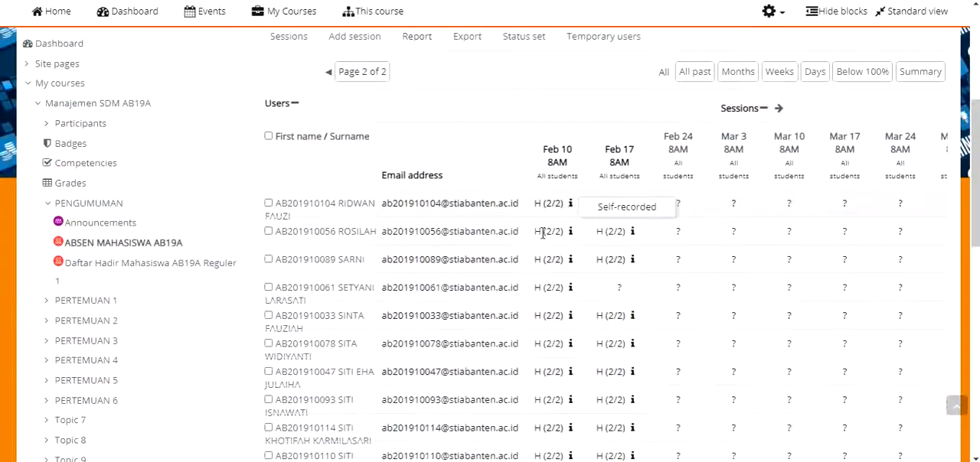
{"action": "scroll", "coordinate": [543, 233], "scroll_direction": "down", "scroll_amount": 5}
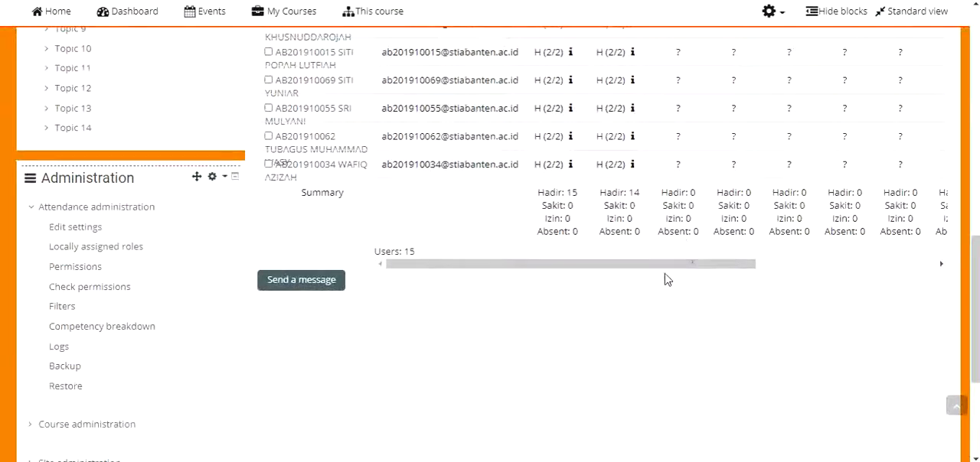
Examine the status totals, points and percentage for each student on the report's second page
{"action": "left_click_drag", "start_coordinate": [666, 267], "coordinate": [864, 267]}
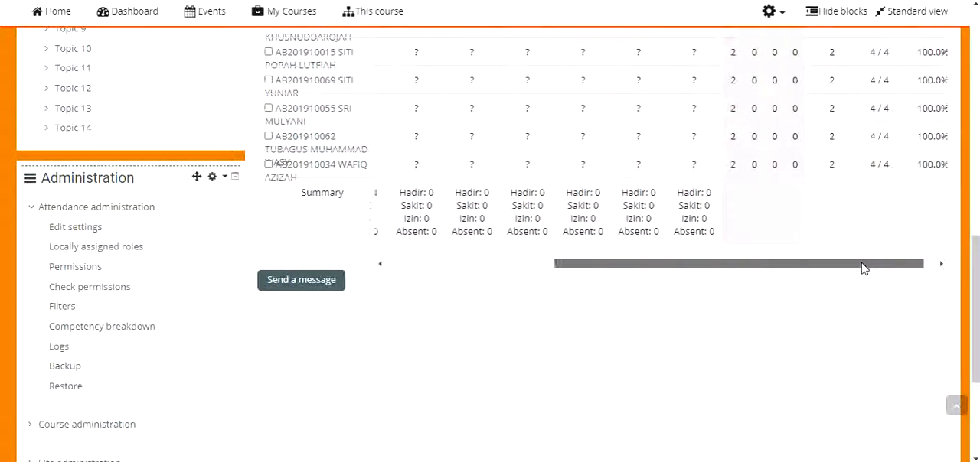
{"action": "scroll", "coordinate": [893, 268], "scroll_direction": "up", "scroll_amount": 4}
{"action": "scroll", "coordinate": [894, 268], "scroll_direction": "up", "scroll_amount": 4}
{"action": "scroll", "coordinate": [893, 267], "scroll_direction": "down", "scroll_amount": 3}
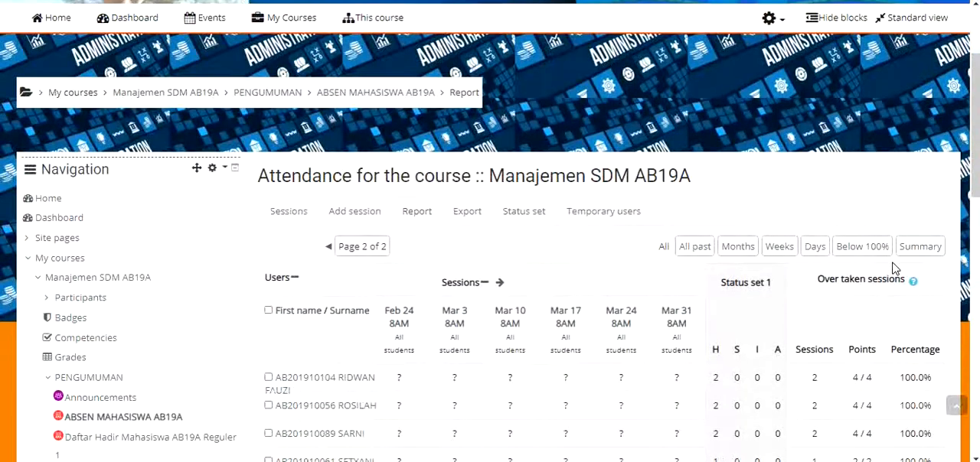
{"action": "scroll", "coordinate": [734, 421], "scroll_direction": "down", "scroll_amount": 5}
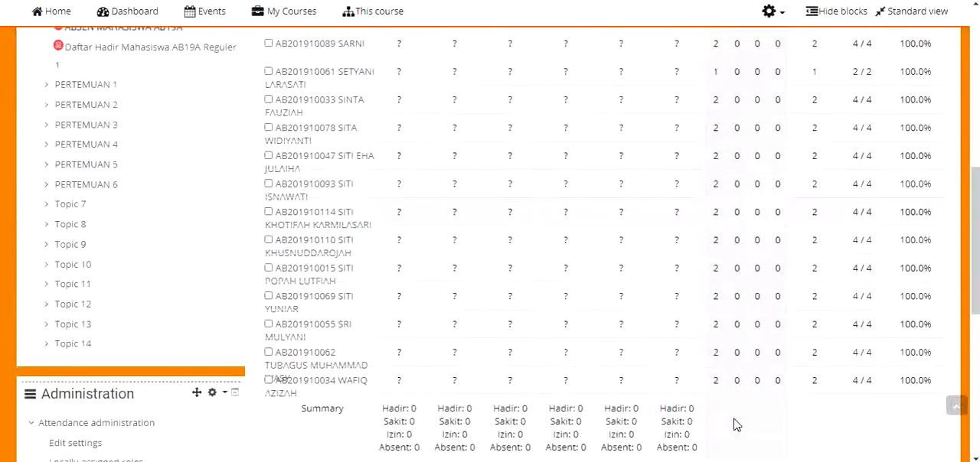
{"action": "left_click_drag", "start_coordinate": [700, 266], "coordinate": [247, 274]}
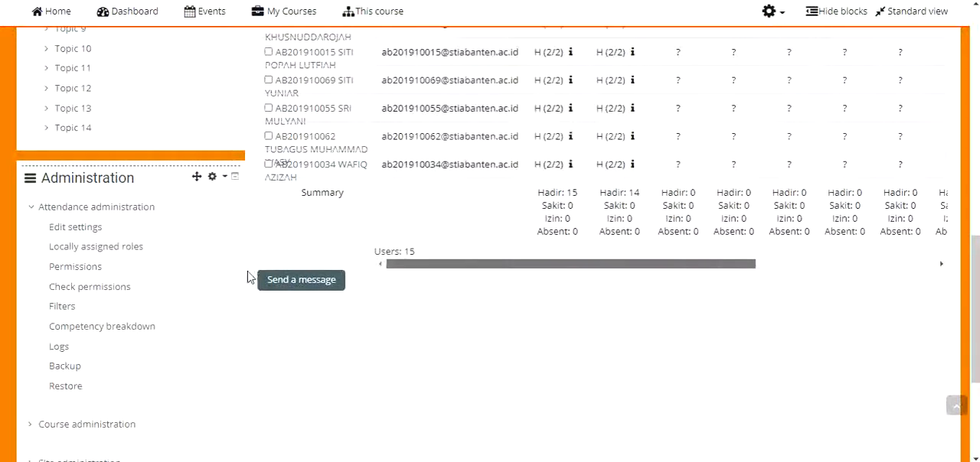
Recheck the second page's per-session student statuses against the summary of Hadir, Sakit, Izin and Absent
{"action": "scroll", "coordinate": [582, 260], "scroll_direction": "up", "scroll_amount": 10}
{"action": "scroll", "coordinate": [580, 264], "scroll_direction": "down", "scroll_amount": 4}
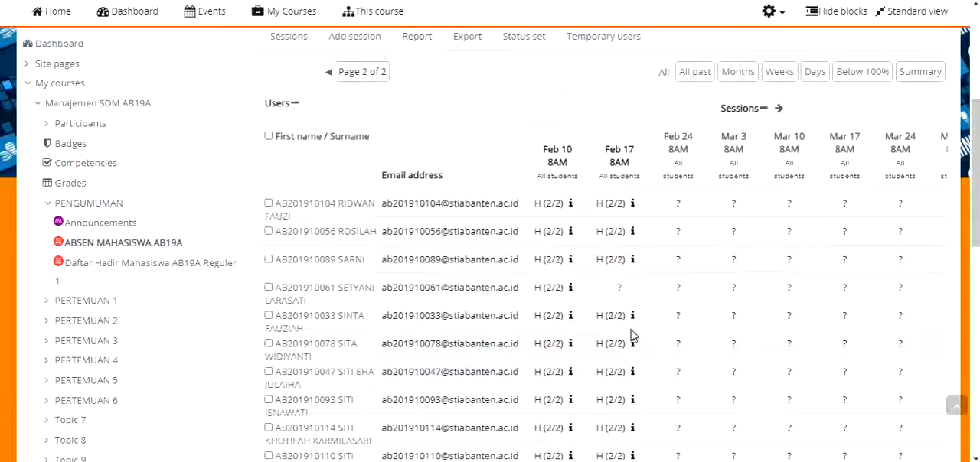
{"action": "scroll", "coordinate": [620, 332], "scroll_direction": "down", "scroll_amount": 4}
{"action": "scroll", "coordinate": [612, 328], "scroll_direction": "up", "scroll_amount": 4}
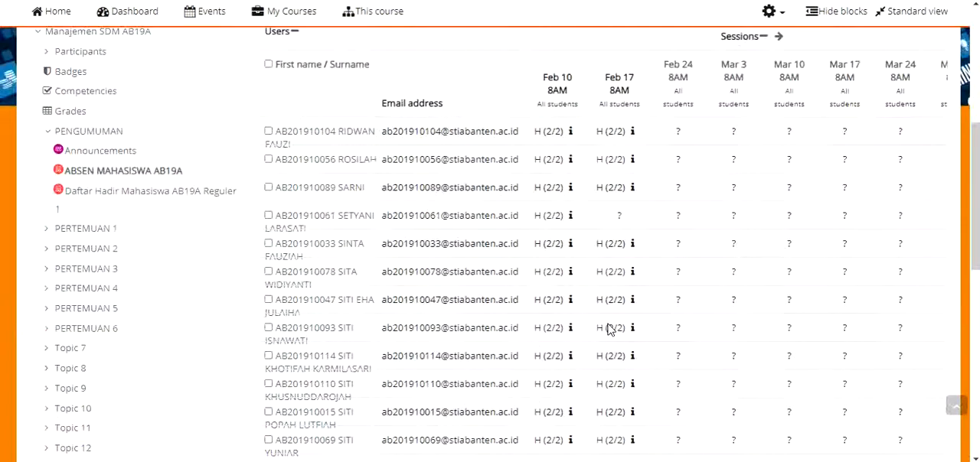
{"action": "scroll", "coordinate": [609, 325], "scroll_direction": "down", "scroll_amount": 5}
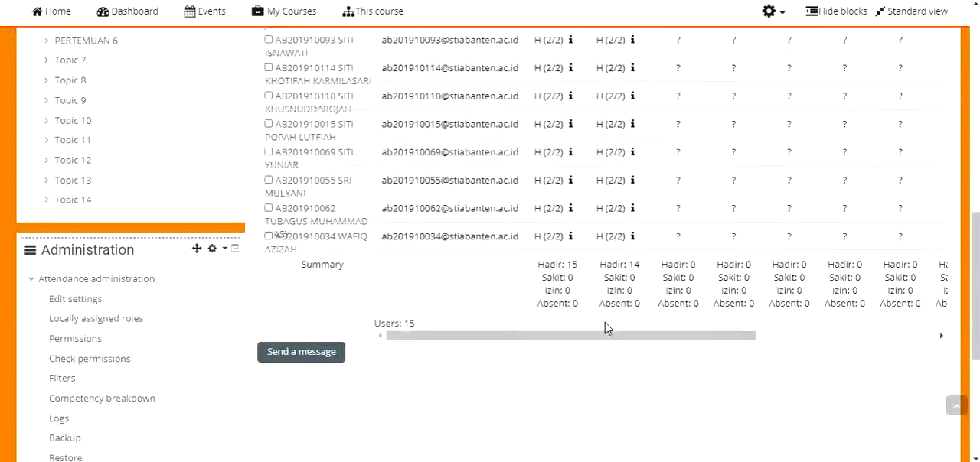
{"action": "scroll", "coordinate": [605, 326], "scroll_direction": "up", "scroll_amount": 1}
{"action": "scroll", "coordinate": [605, 328], "scroll_direction": "up", "scroll_amount": 8}
{"action": "scroll", "coordinate": [605, 328], "scroll_direction": "down", "scroll_amount": 1}
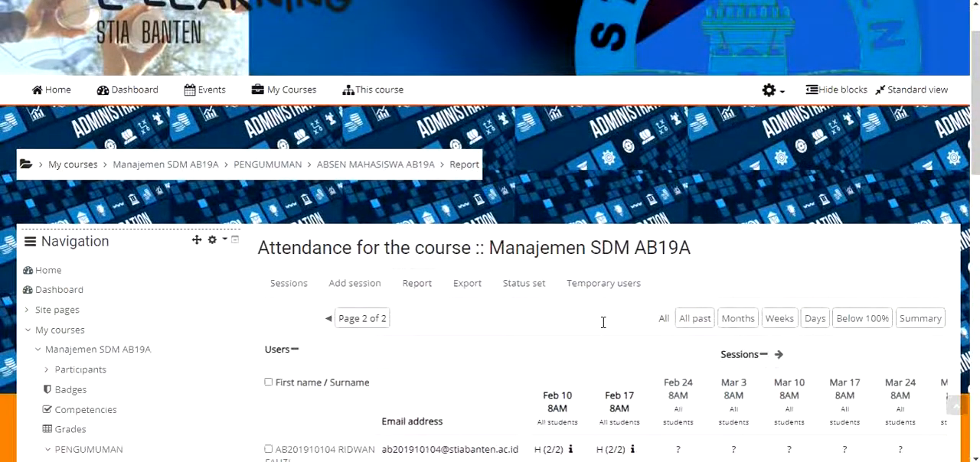
Open the attendance export form and review its user, student identification, session, period and format options
{"action": "scroll", "coordinate": [569, 330], "scroll_direction": "down", "scroll_amount": 1}
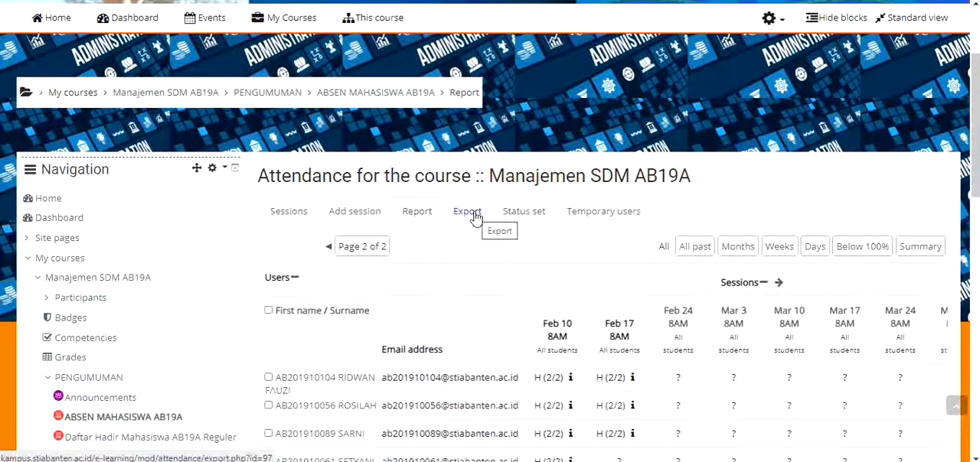
{"action": "left_click", "coordinate": [474, 217]}
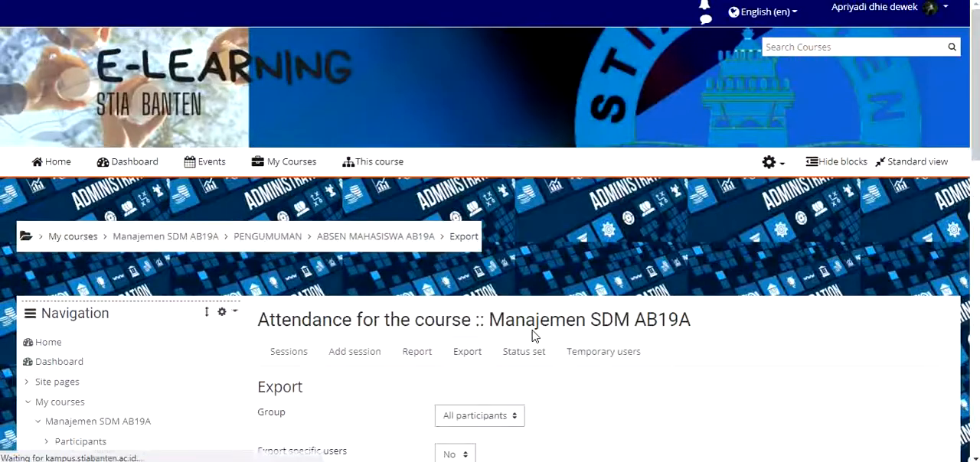
{"action": "scroll", "coordinate": [534, 337], "scroll_direction": "down", "scroll_amount": 3}
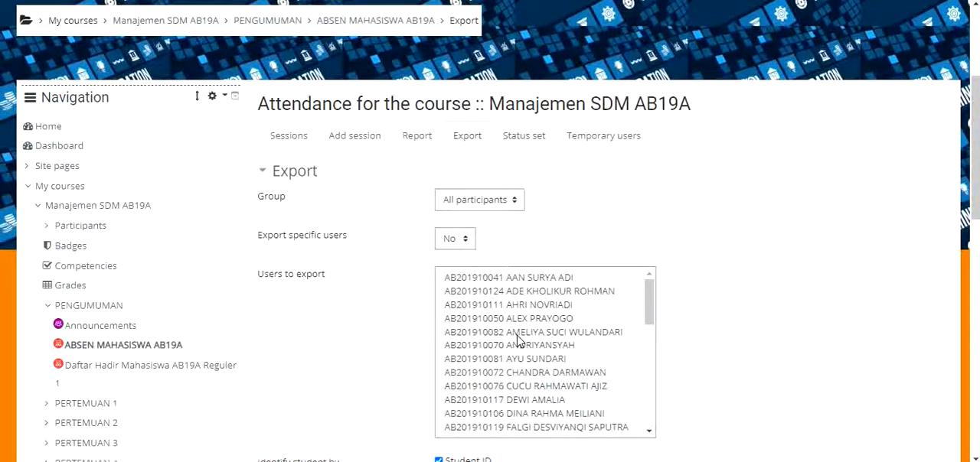
{"action": "scroll", "coordinate": [519, 341], "scroll_direction": "down", "scroll_amount": 6}
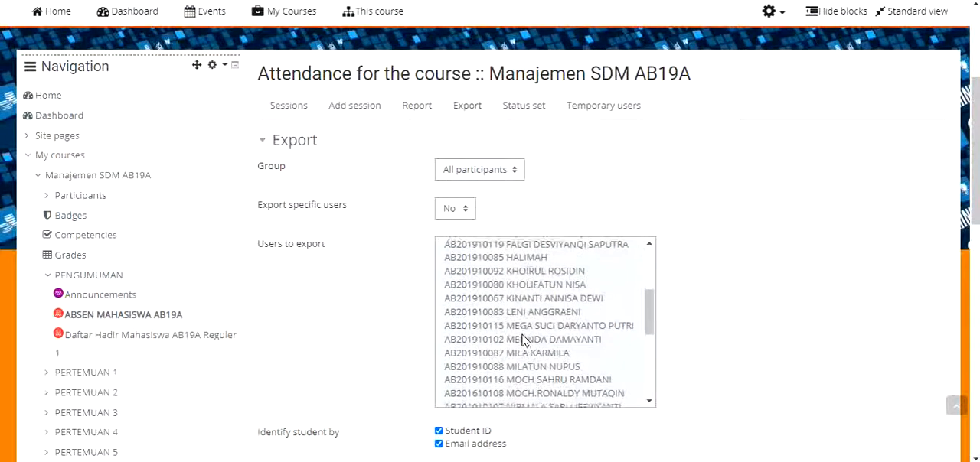
{"action": "scroll", "coordinate": [665, 379], "scroll_direction": "down", "scroll_amount": 6}
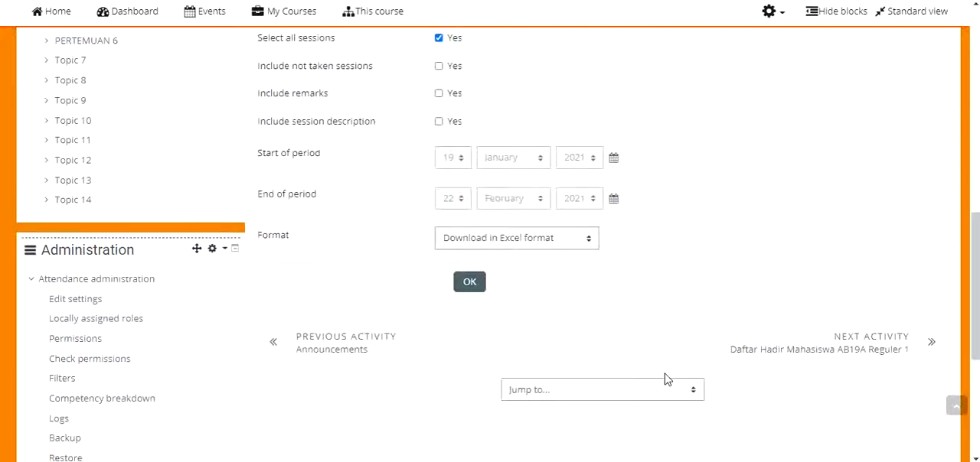
{"action": "scroll", "coordinate": [664, 379], "scroll_direction": "up", "scroll_amount": 2}
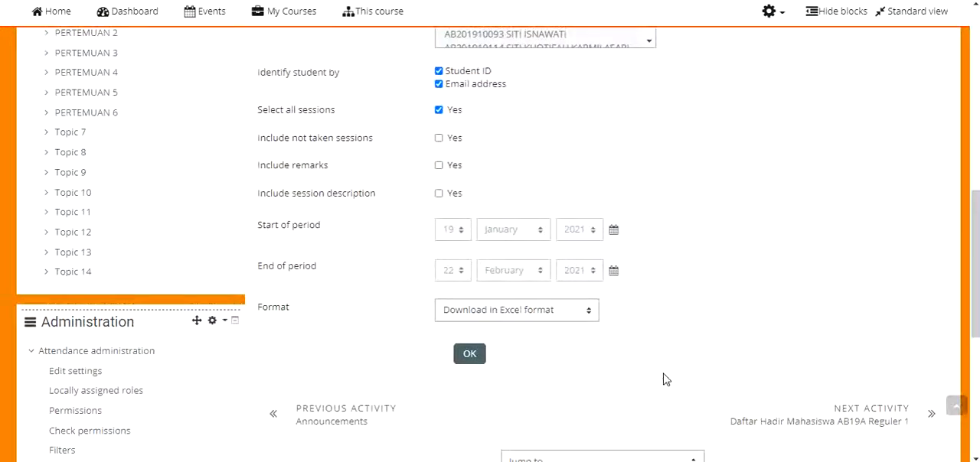
{"action": "scroll", "coordinate": [611, 311], "scroll_direction": "up", "scroll_amount": 5}
{"action": "scroll", "coordinate": [608, 309], "scroll_direction": "down", "scroll_amount": 5}
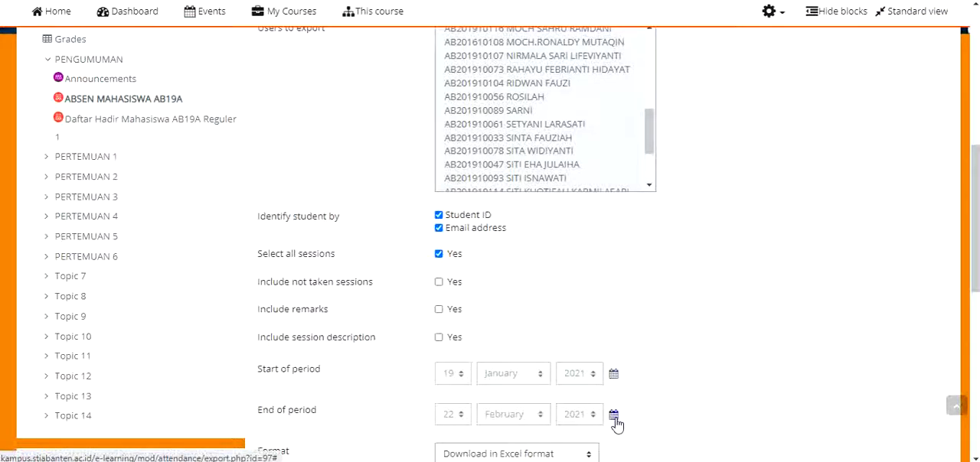
Set the export's start of period to 10 February 2021
{"action": "scroll", "coordinate": [616, 425], "scroll_direction": "down", "scroll_amount": 2}
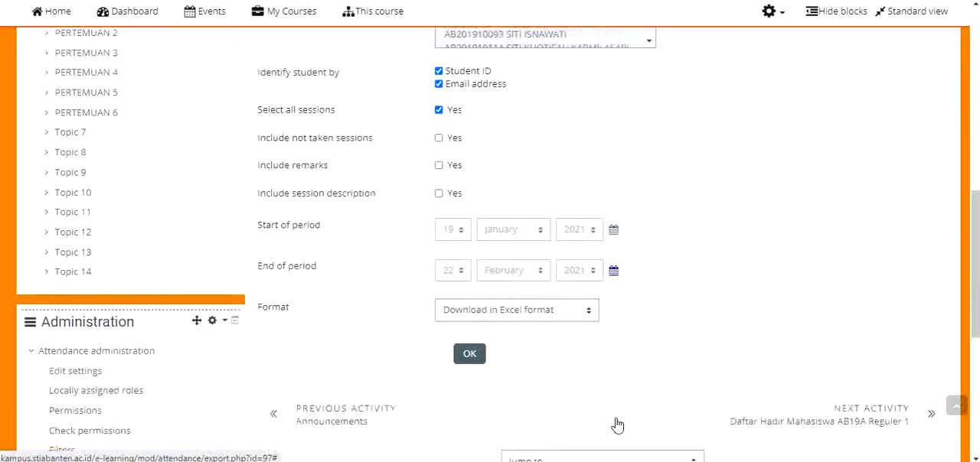
{"action": "left_click", "coordinate": [614, 235]}
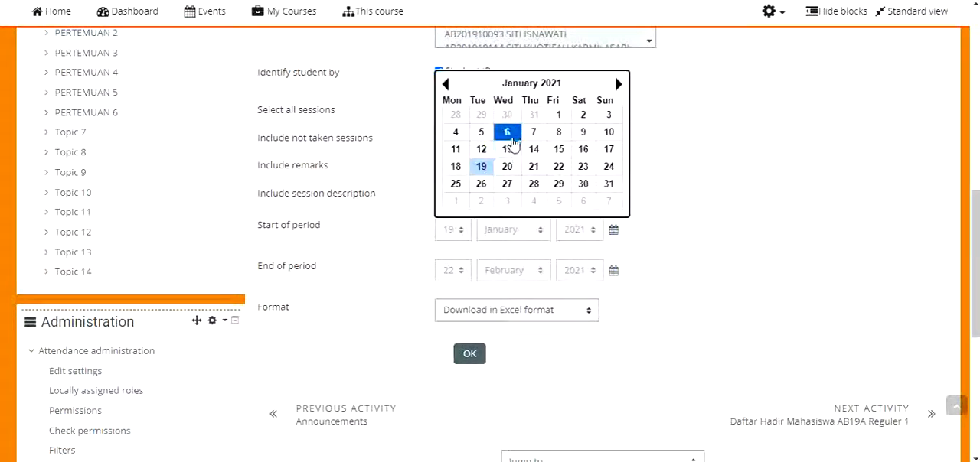
{"action": "left_click", "coordinate": [618, 86]}
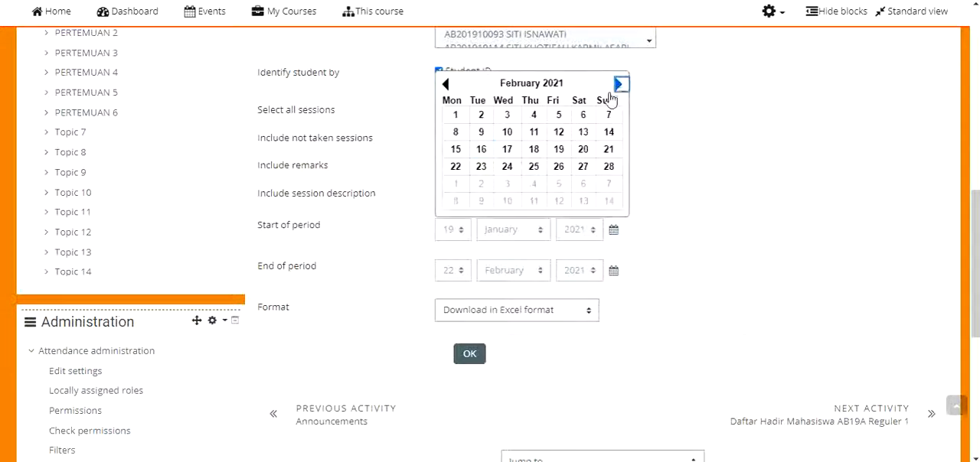
{"action": "left_click", "coordinate": [508, 132]}
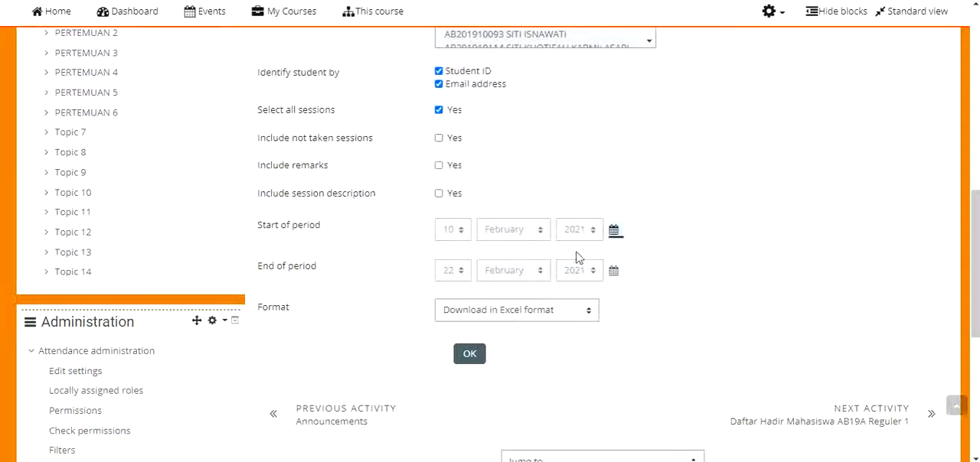
Set the export's end of period to 17 February 2021
{"action": "left_click", "coordinate": [617, 275]}
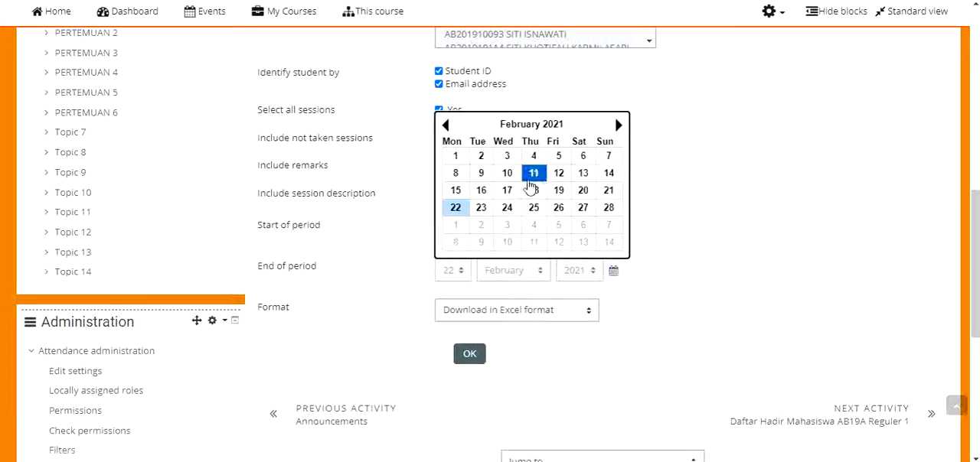
{"action": "left_click", "coordinate": [508, 176]}
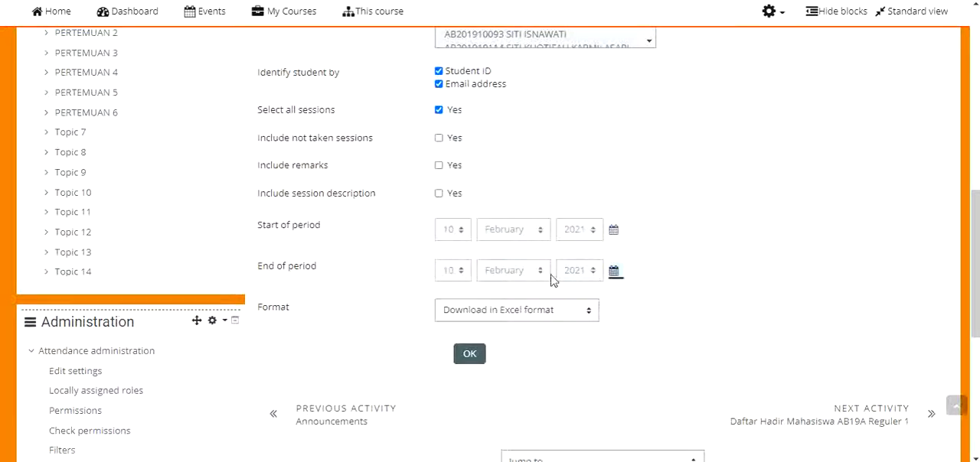
{"action": "left_click", "coordinate": [614, 271]}
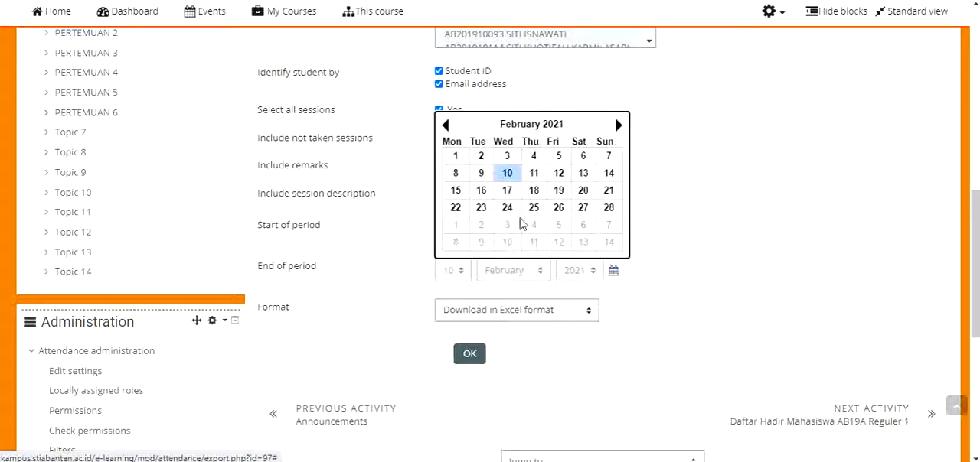
{"action": "left_click", "coordinate": [509, 192]}
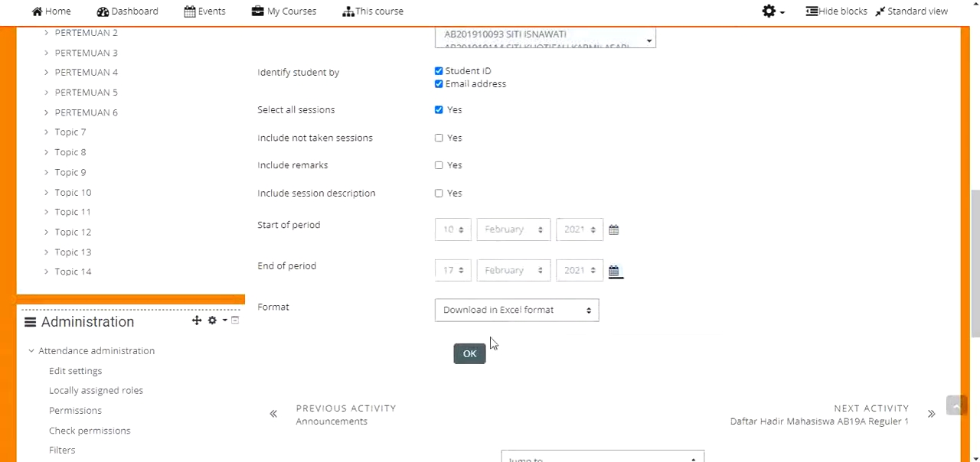
Keep the export format as Download in Excel format and submit the attendance export
{"action": "left_click", "coordinate": [471, 356]}
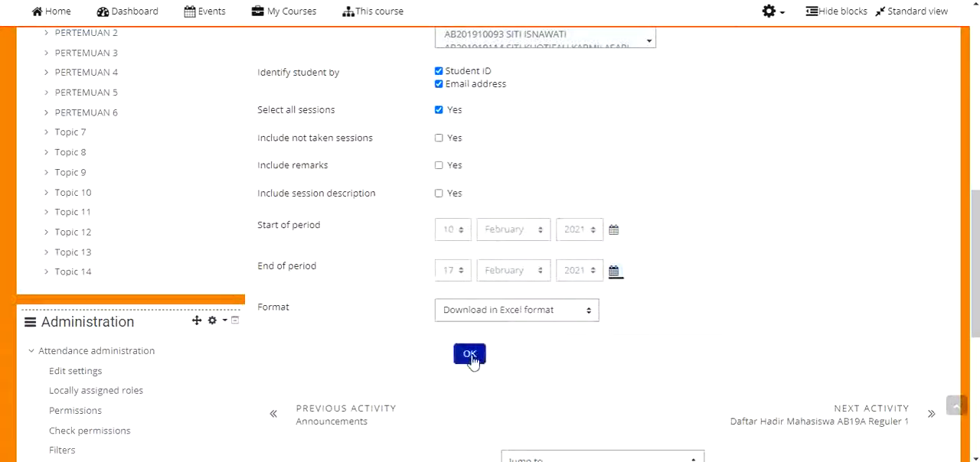
{"action": "left_click", "coordinate": [507, 313]}
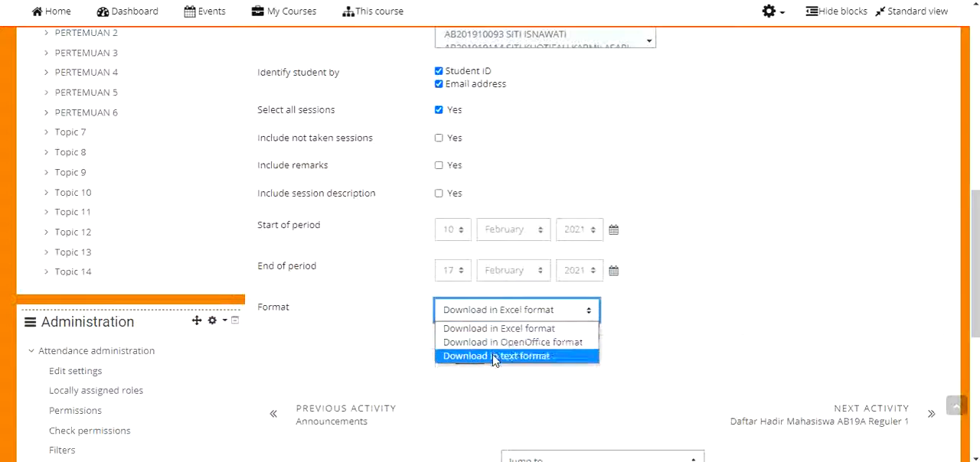
{"action": "left_click", "coordinate": [514, 331]}
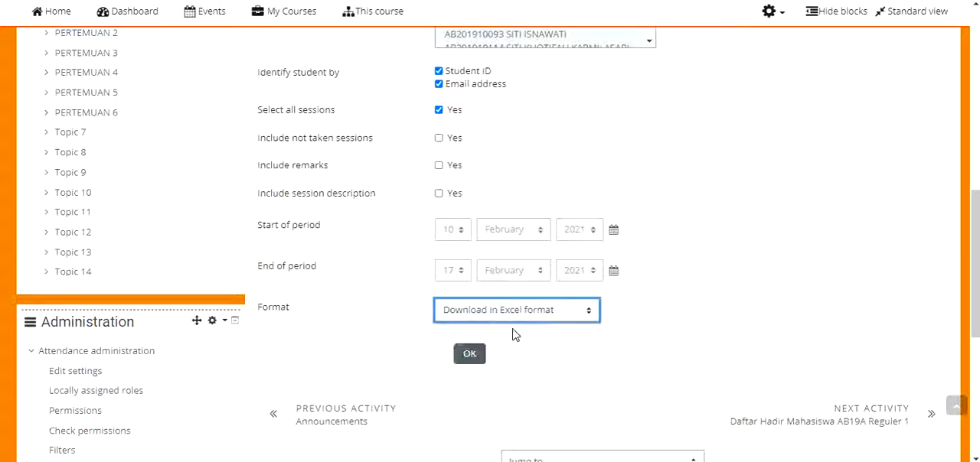
{"action": "left_click", "coordinate": [470, 356]}
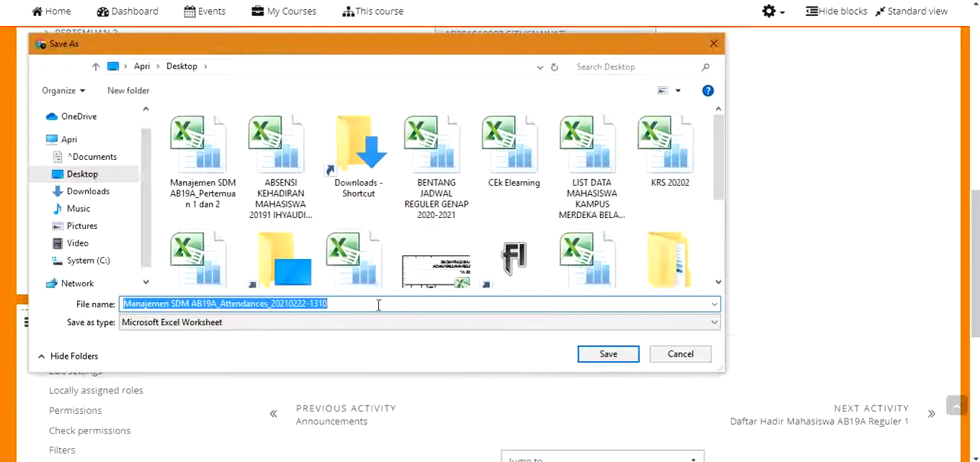
Save the exported workbook to the Desktop as "Manajemen SDM AB19A_"
{"action": "left_click_drag", "start_coordinate": [353, 304], "coordinate": [205, 297]}
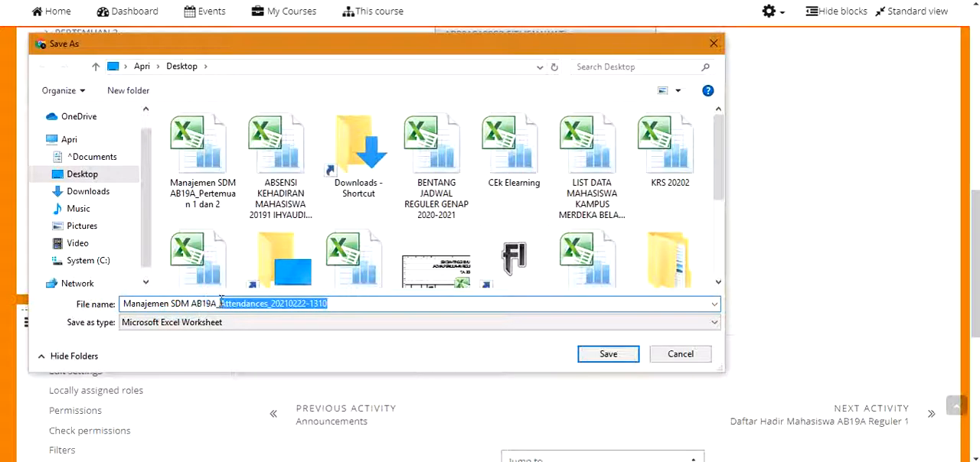
{"action": "key", "text": "BackSpace"}
{"action": "left_click", "coordinate": [612, 355]}
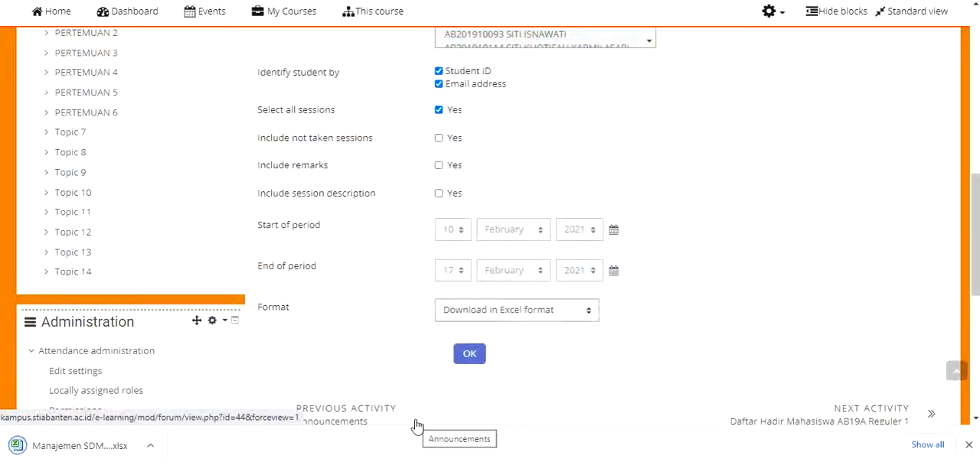
Open the downloaded attendance workbook in Excel for editing and fit the Surname column's width to its contents
{"action": "scroll", "coordinate": [435, 261], "scroll_direction": "down", "scroll_amount": 2}
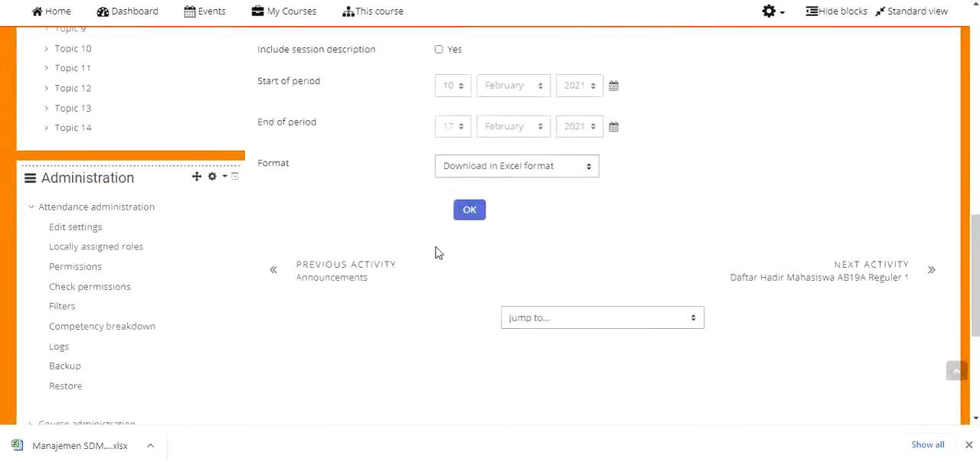
{"action": "scroll", "coordinate": [435, 253], "scroll_direction": "up", "scroll_amount": 4}
{"action": "left_click", "coordinate": [105, 442]}
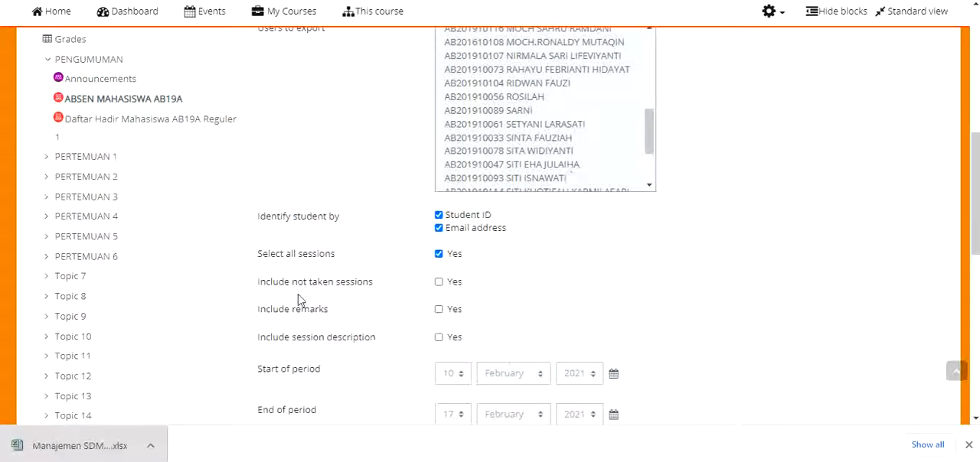
{"action": "left_click", "coordinate": [368, 297]}
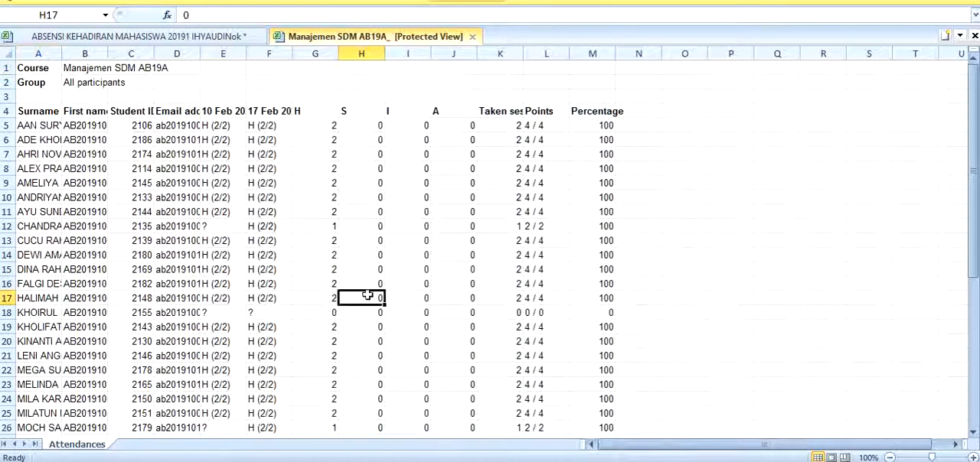
{"action": "left_click", "coordinate": [476, 1]}
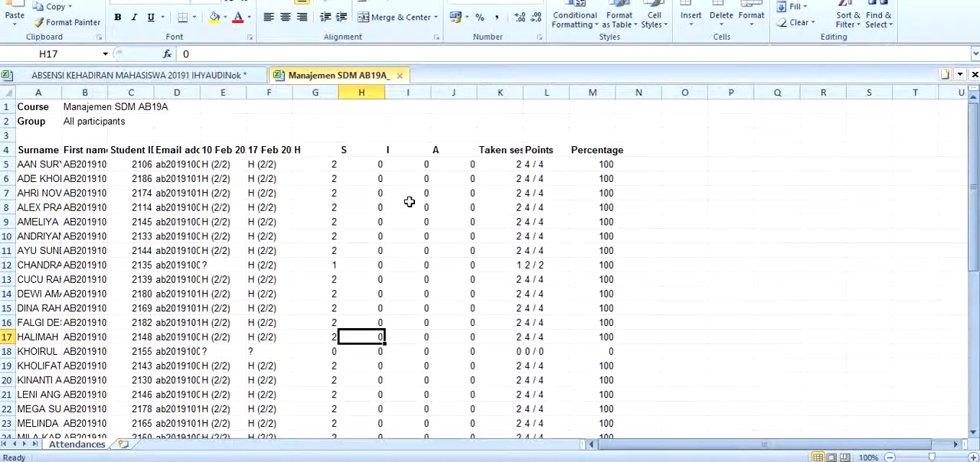
{"action": "double_click", "coordinate": [61, 92]}
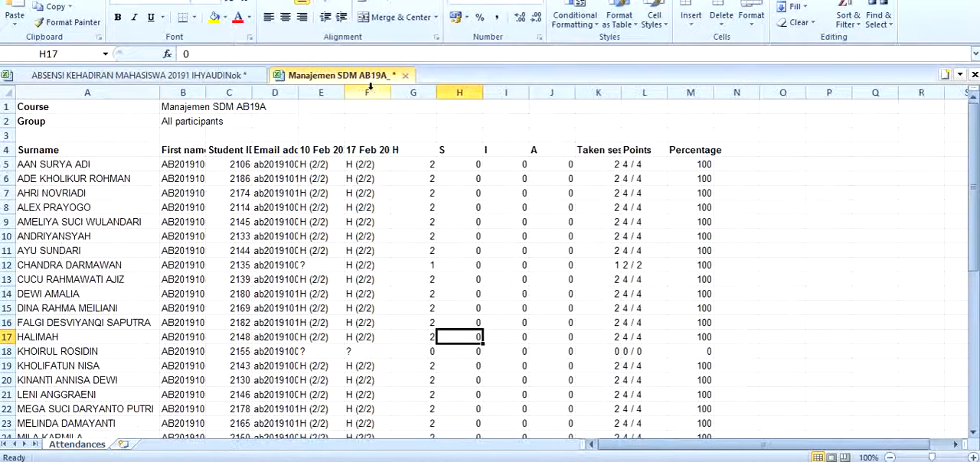
Replace the "?" entries in the 17 Feb column, cells F18 and F33, with A
{"action": "scroll", "coordinate": [360, 130], "scroll_direction": "down", "scroll_amount": 2}
{"action": "scroll", "coordinate": [365, 142], "scroll_direction": "up", "scroll_amount": 2}
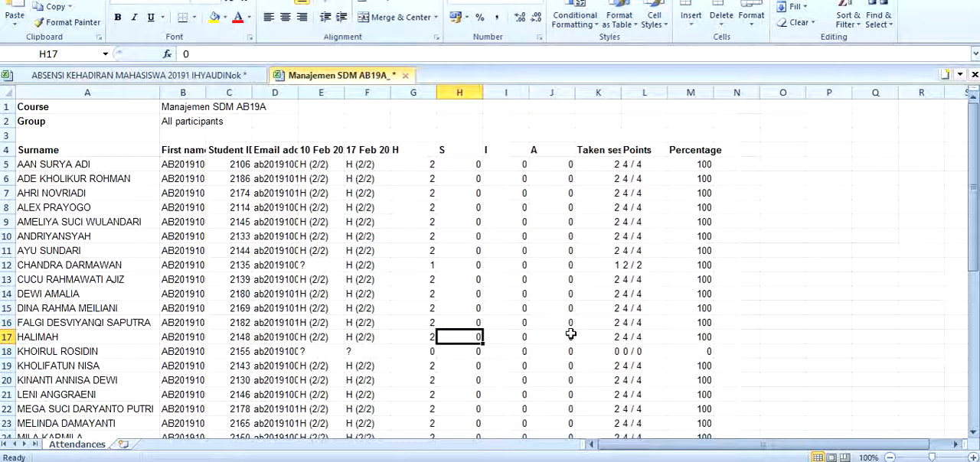
{"action": "left_click", "coordinate": [374, 351]}
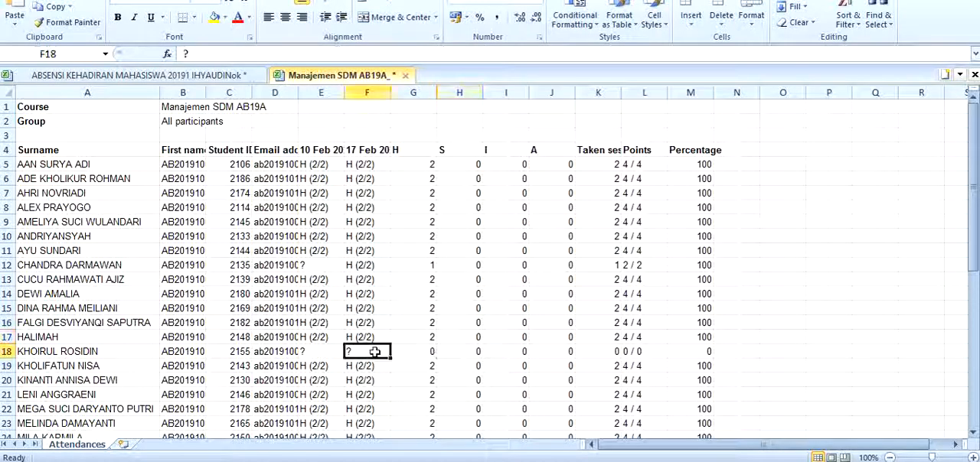
{"action": "scroll", "coordinate": [375, 351], "scroll_direction": "down", "scroll_amount": 5}
{"action": "type", "text": "A"}
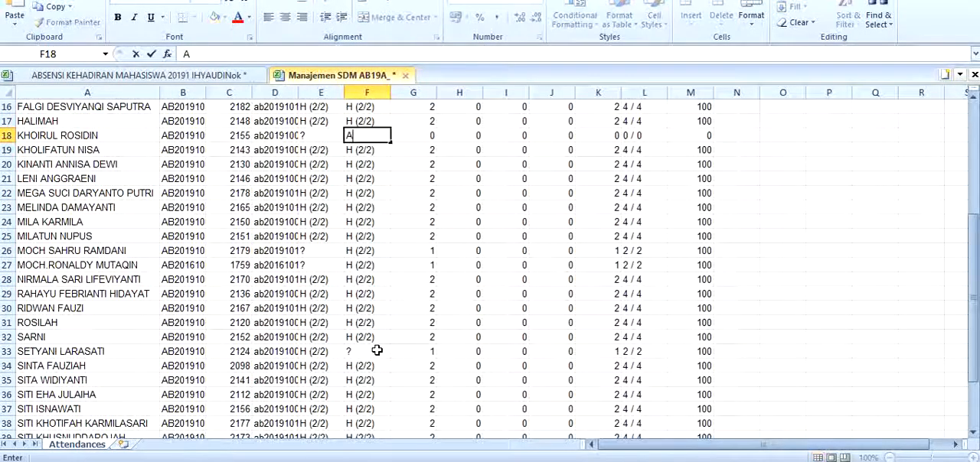
{"action": "scroll", "coordinate": [377, 350], "scroll_direction": "up", "scroll_amount": 1}
{"action": "left_click", "coordinate": [356, 394]}
{"action": "type", "text": "A"}
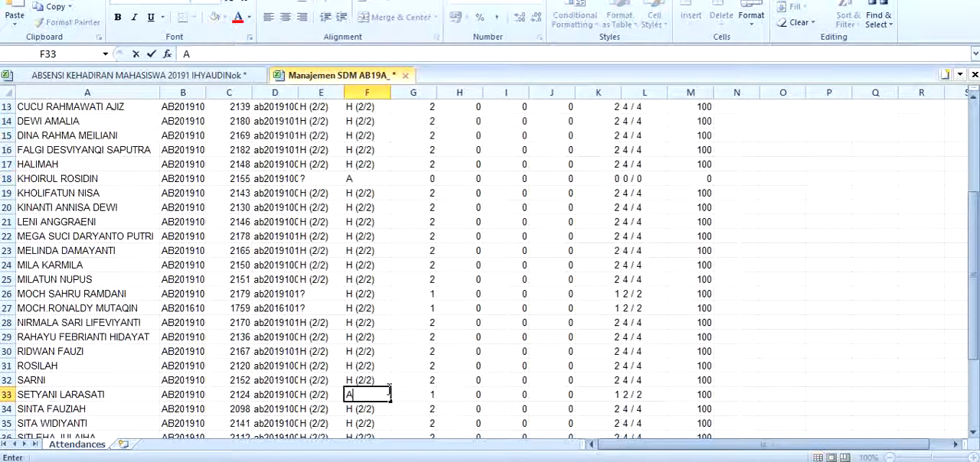
{"action": "scroll", "coordinate": [357, 392], "scroll_direction": "down", "scroll_amount": 7}
{"action": "scroll", "coordinate": [368, 386], "scroll_direction": "up", "scroll_amount": 11}
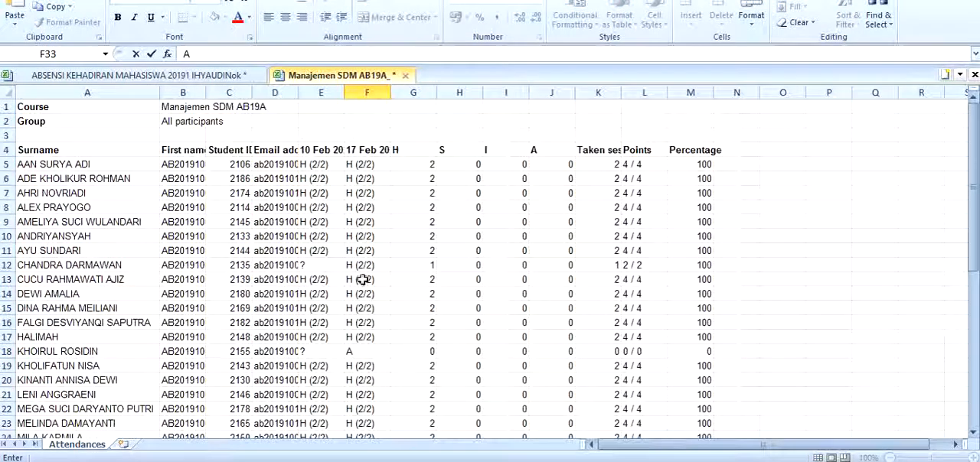
Replace the "?" entries in the 10 Feb column, cells E12, E18, E26 and E27, with A
{"action": "left_click", "coordinate": [313, 265]}
{"action": "type", "text": "A"}
{"action": "scroll", "coordinate": [331, 287], "scroll_direction": "down", "scroll_amount": 2}
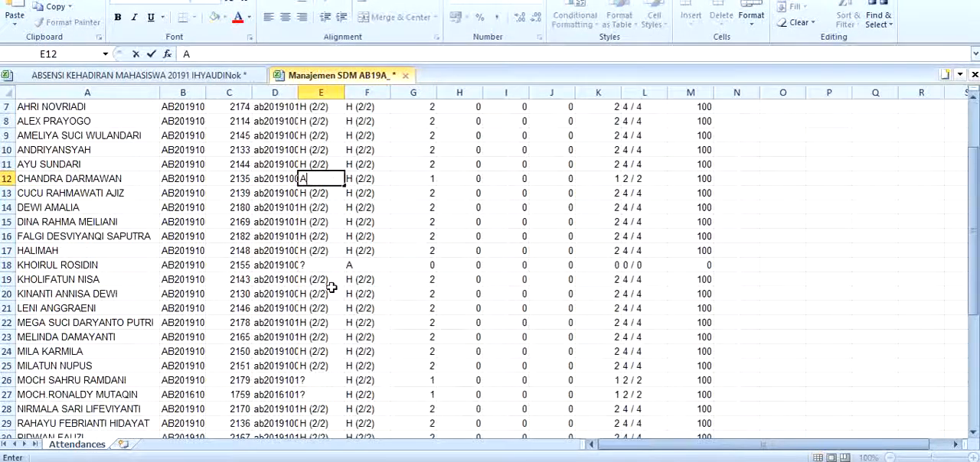
{"action": "left_click", "coordinate": [325, 265]}
{"action": "type", "text": "A"}
{"action": "scroll", "coordinate": [321, 275], "scroll_direction": "down", "scroll_amount": 3}
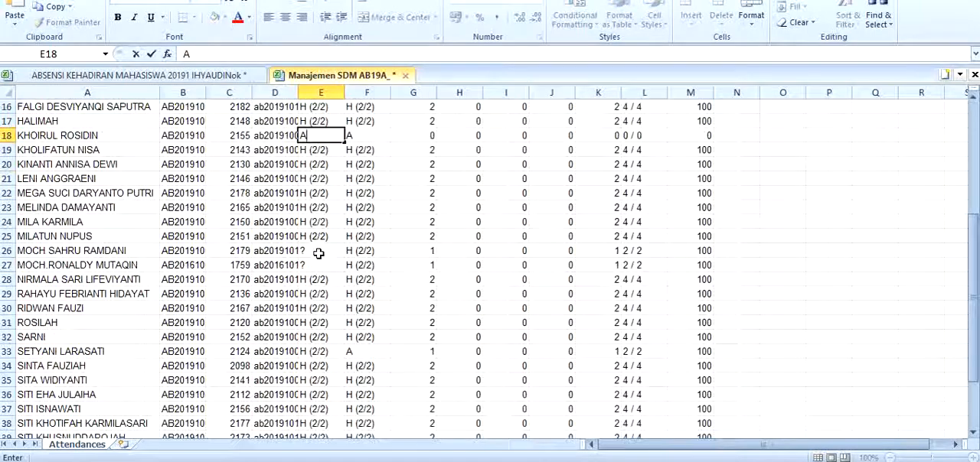
{"action": "left_click", "coordinate": [319, 253], "text": "shift"}
{"action": "left_click", "coordinate": [319, 253]}
{"action": "type", "text": "A"}
{"action": "left_click", "coordinate": [318, 266]}
{"action": "type", "text": "A"}
{"action": "scroll", "coordinate": [319, 268], "scroll_direction": "down", "scroll_amount": 5}
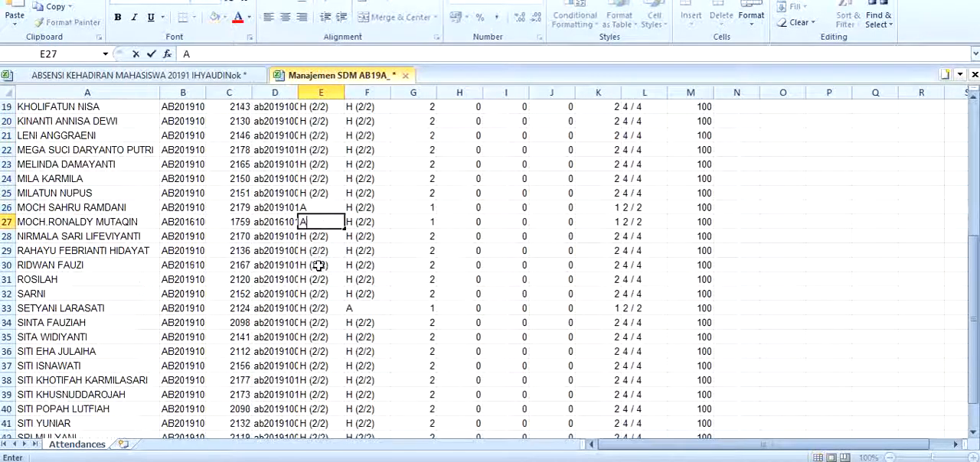
{"action": "scroll", "coordinate": [316, 278], "scroll_direction": "up", "scroll_amount": 5}
{"action": "left_click", "coordinate": [346, 238]}
{"action": "scroll", "coordinate": [346, 239], "scroll_direction": "up", "scroll_amount": 5}
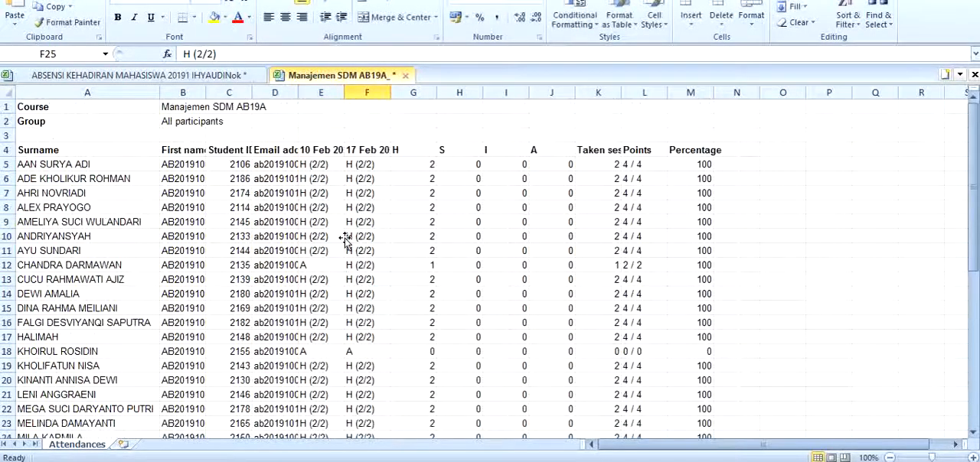
Look over the empty DAFTAR HADIR PERKULIAHAN template on the ABSENSI sheet of the other open workbook
{"action": "left_click", "coordinate": [224, 74]}
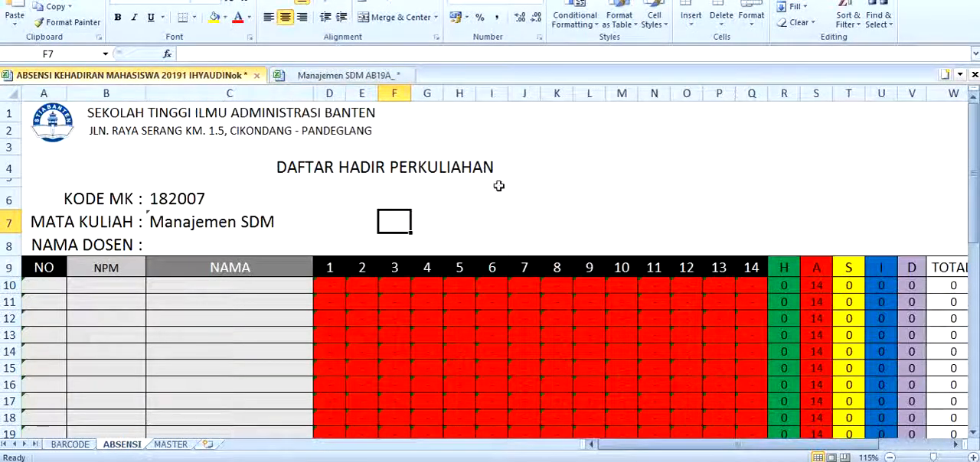
{"action": "scroll", "coordinate": [100, 215], "scroll_direction": "down", "scroll_amount": 4}
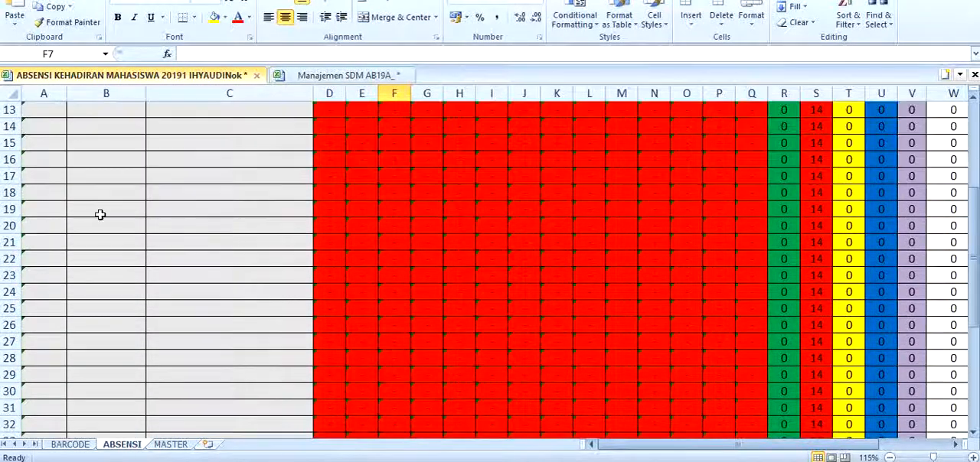
{"action": "scroll", "coordinate": [153, 287], "scroll_direction": "up", "scroll_amount": 4}
In the exported attendance workbook, fit the First name column to its contents and copy the student numbers in B5:B44
{"action": "left_click", "coordinate": [345, 75]}
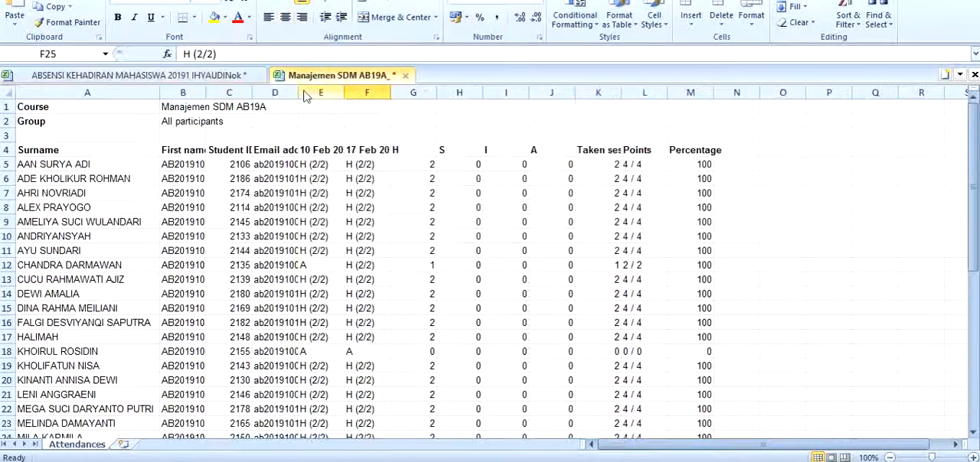
{"action": "double_click", "coordinate": [206, 92]}
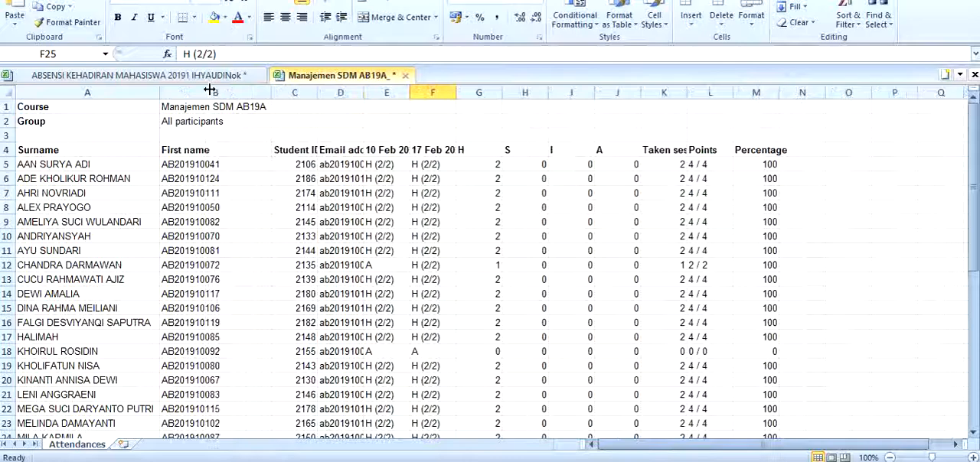
{"action": "left_click", "coordinate": [218, 162]}
{"action": "scroll", "coordinate": [218, 184], "scroll_direction": "down", "scroll_amount": 3}
{"action": "scroll", "coordinate": [218, 186], "scroll_direction": "down", "scroll_amount": 3}
{"action": "scroll", "coordinate": [217, 182], "scroll_direction": "up", "scroll_amount": 6}
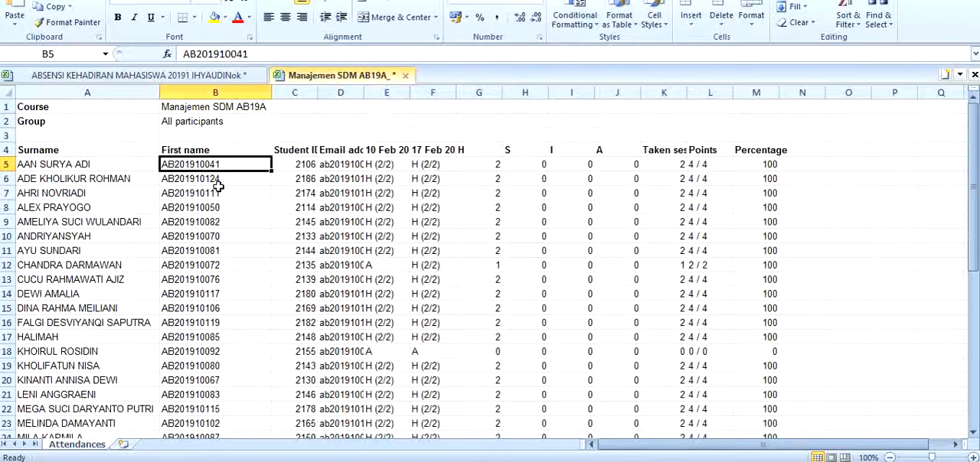
{"action": "scroll", "coordinate": [218, 184], "scroll_direction": "down", "scroll_amount": 8}
{"action": "left_click_drag", "start_coordinate": [187, 370], "coordinate": [189, 376]}
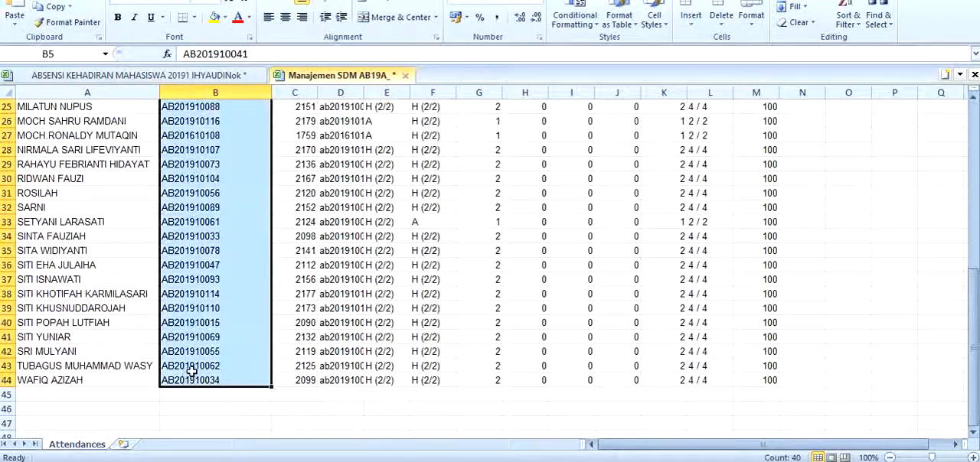
{"action": "key", "text": "ctrl+c"}
Paste the copied student numbers into the NPM column of the ABSENSI sheet, starting at B10
{"action": "left_click", "coordinate": [132, 77]}
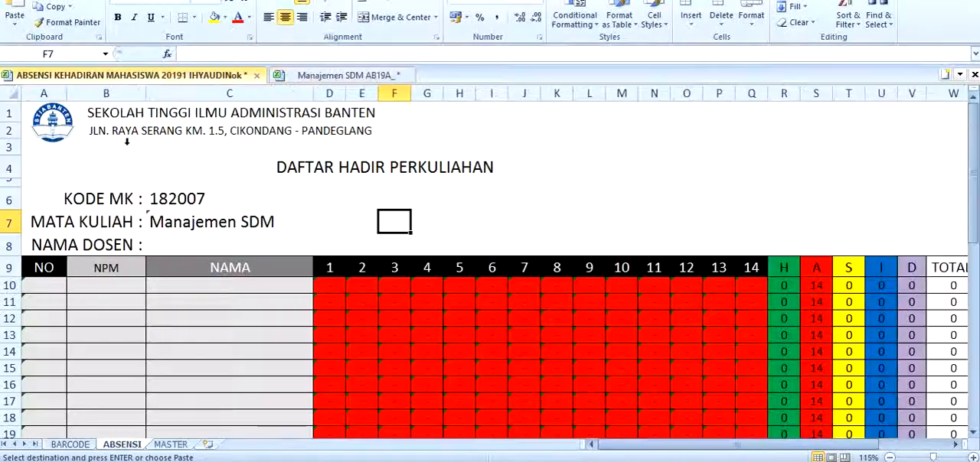
{"action": "left_click", "coordinate": [127, 287]}
{"action": "key", "text": "ctrl+v"}
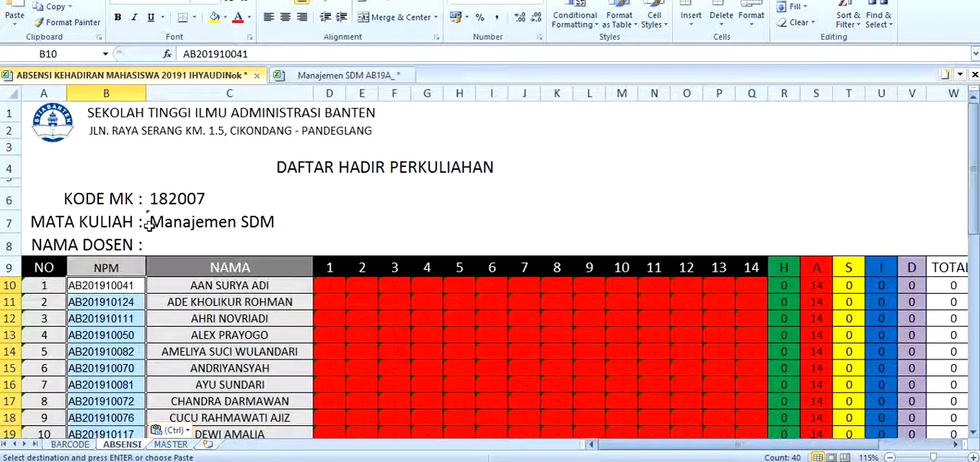
Examine the KODE MK, MATA KULIAH and NAMA DOSEN header fields of the ABSENSI sheet
{"action": "double_click", "coordinate": [204, 200]}
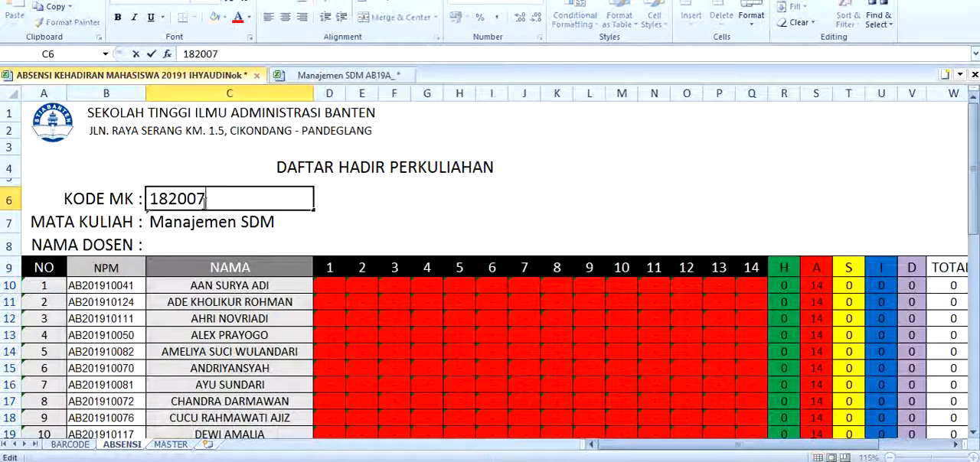
{"action": "left_click_drag", "start_coordinate": [213, 201], "coordinate": [156, 202]}
{"action": "left_click", "coordinate": [189, 234]}
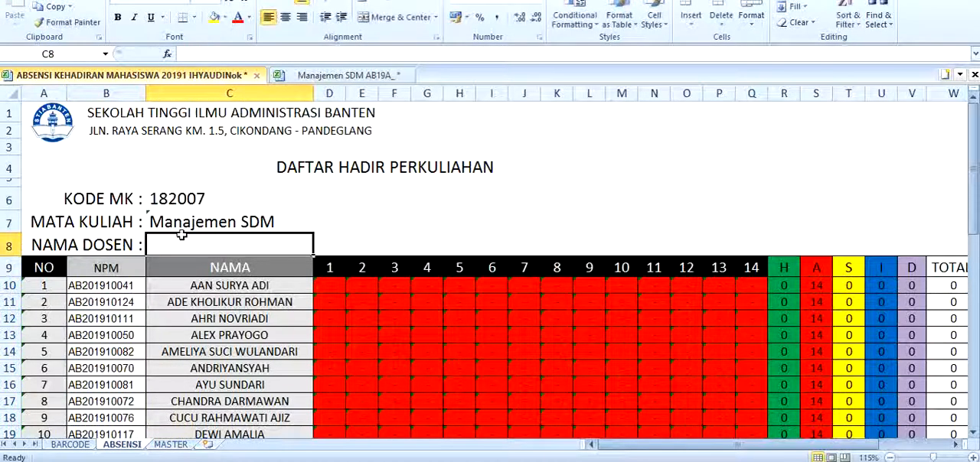
{"action": "double_click", "coordinate": [211, 198]}
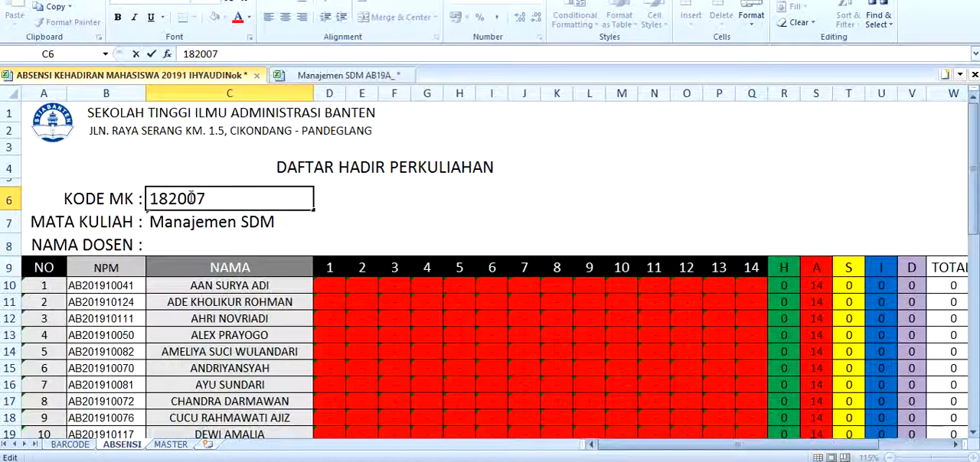
{"action": "left_click", "coordinate": [212, 221]}
{"action": "left_click", "coordinate": [178, 239]}
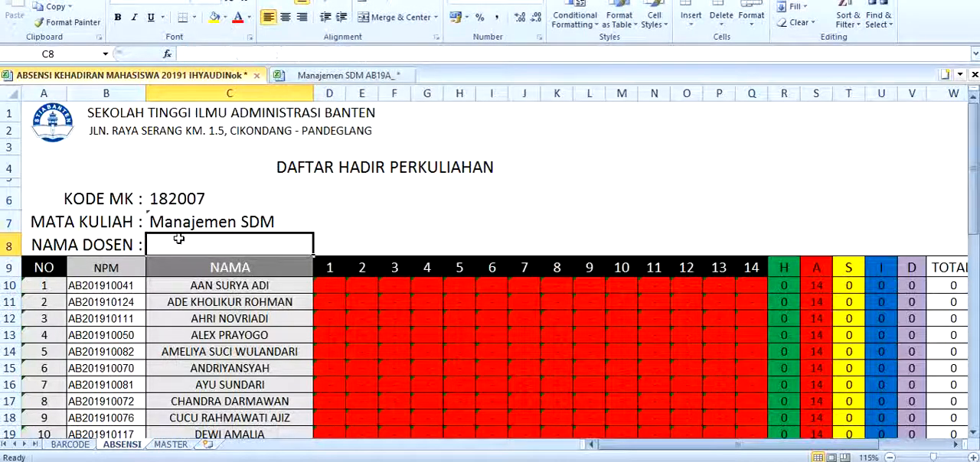
Fill the NO numbering formula from A44 down to A49 for the extra students
{"action": "scroll", "coordinate": [207, 257], "scroll_direction": "down", "scroll_amount": 3}
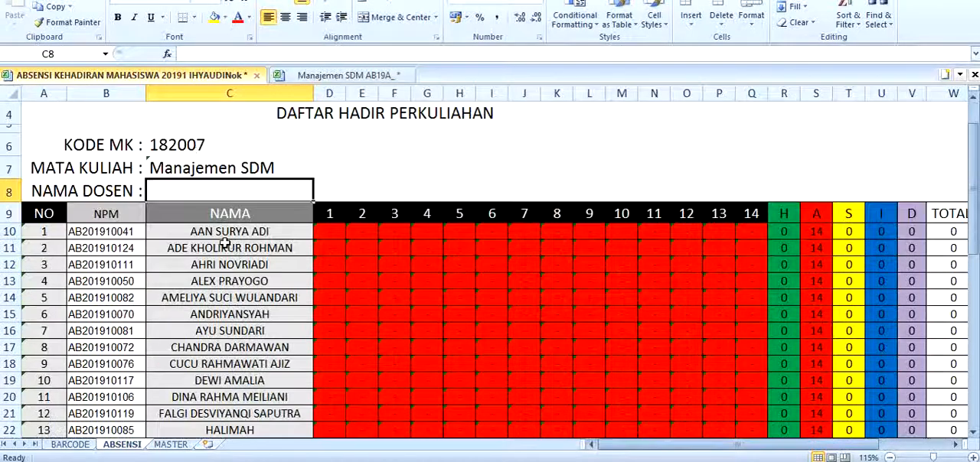
{"action": "scroll", "coordinate": [222, 242], "scroll_direction": "down", "scroll_amount": 7}
{"action": "scroll", "coordinate": [153, 243], "scroll_direction": "up", "scroll_amount": 3}
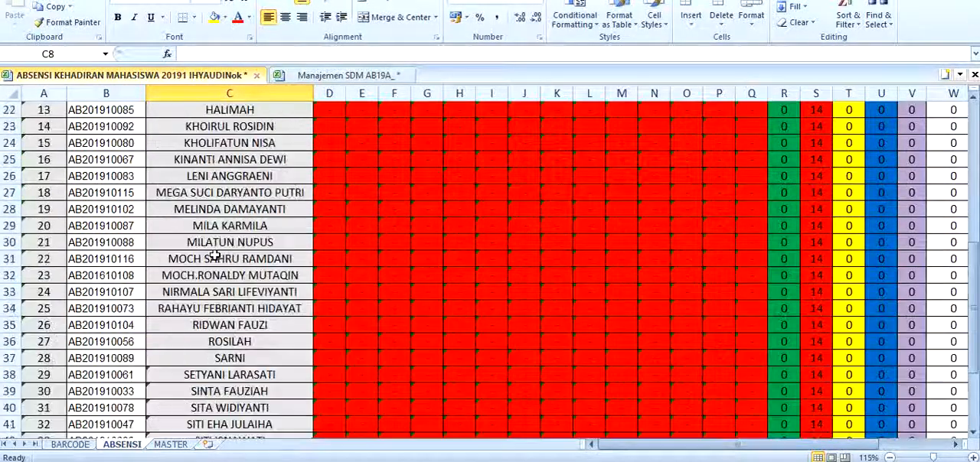
{"action": "scroll", "coordinate": [72, 243], "scroll_direction": "down", "scroll_amount": 5}
{"action": "left_click", "coordinate": [49, 230]}
{"action": "double_click", "coordinate": [67, 234]}
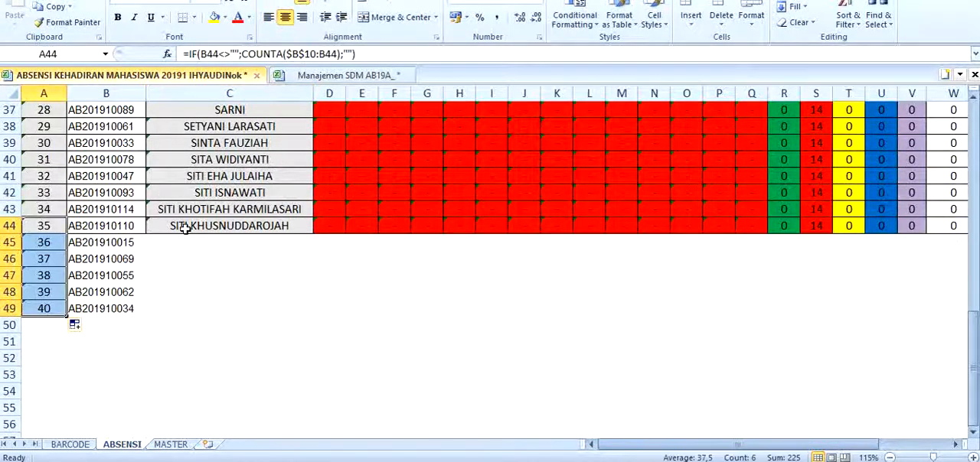
Fill the name, attendance, total and grade formulas of C44:AD44 down to row 49 in the ABSENSI sheet
{"action": "left_click_drag", "start_coordinate": [182, 226], "coordinate": [877, 226]}
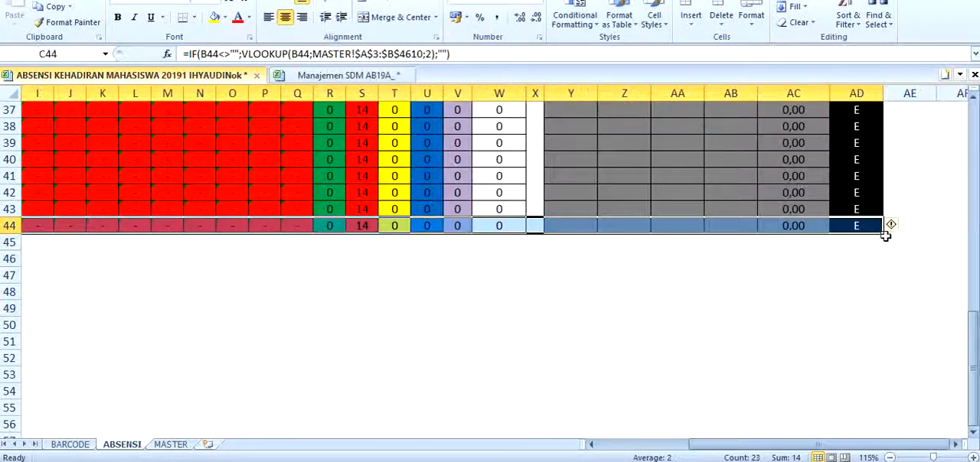
{"action": "double_click", "coordinate": [884, 233]}
{"action": "left_click_drag", "start_coordinate": [790, 445], "coordinate": [628, 452]}
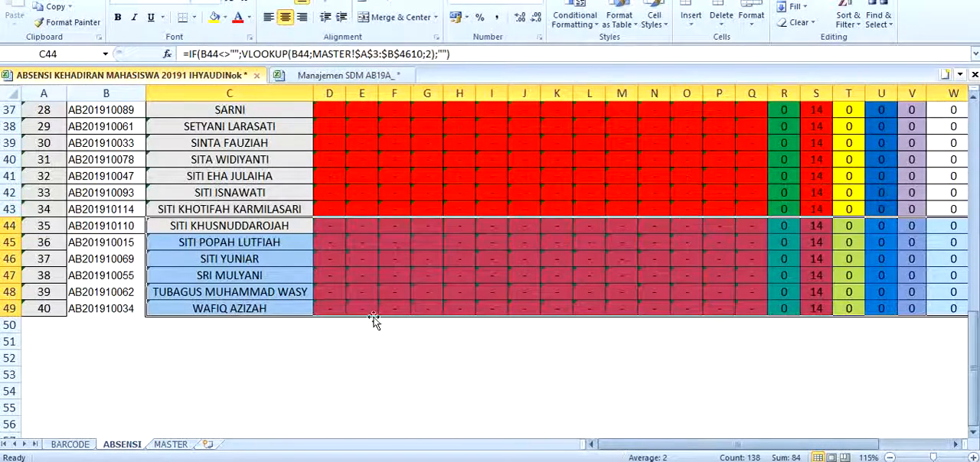
Examine the completed ABSENSI student list from row 10 to row 49, including the newly filled rows
{"action": "scroll", "coordinate": [375, 322], "scroll_direction": "up", "scroll_amount": 8}
{"action": "scroll", "coordinate": [378, 312], "scroll_direction": "up", "scroll_amount": 4}
{"action": "scroll", "coordinate": [382, 306], "scroll_direction": "down", "scroll_amount": 10}
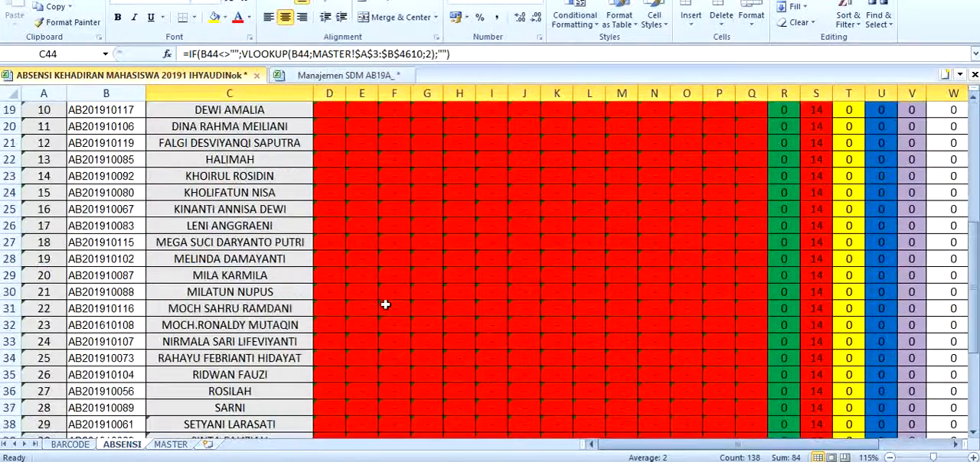
{"action": "scroll", "coordinate": [382, 304], "scroll_direction": "down", "scroll_amount": 5}
{"action": "scroll", "coordinate": [384, 305], "scroll_direction": "up", "scroll_amount": 2}
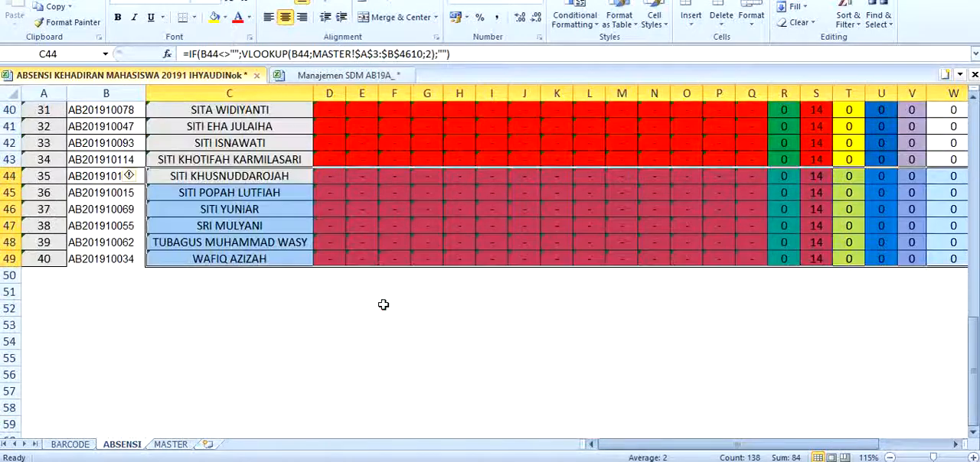
{"action": "scroll", "coordinate": [384, 304], "scroll_direction": "up", "scroll_amount": 5}
{"action": "scroll", "coordinate": [382, 305], "scroll_direction": "down", "scroll_amount": 4}
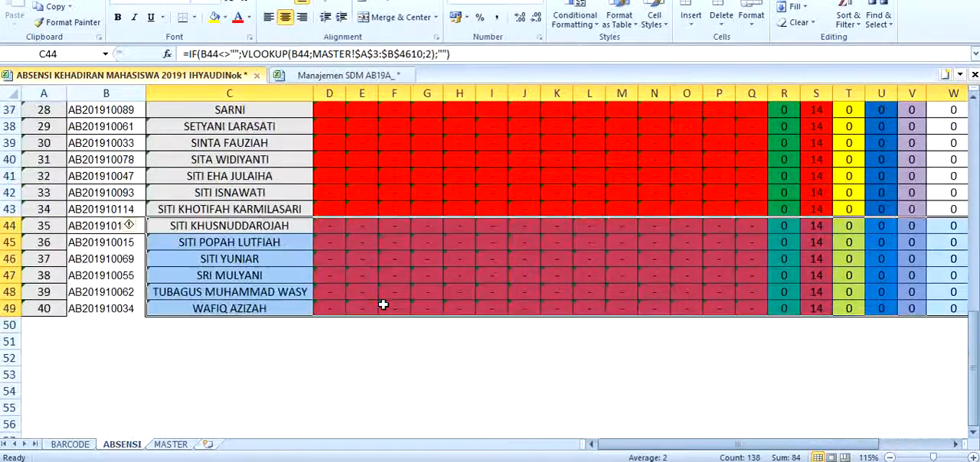
{"action": "left_click", "coordinate": [132, 323]}
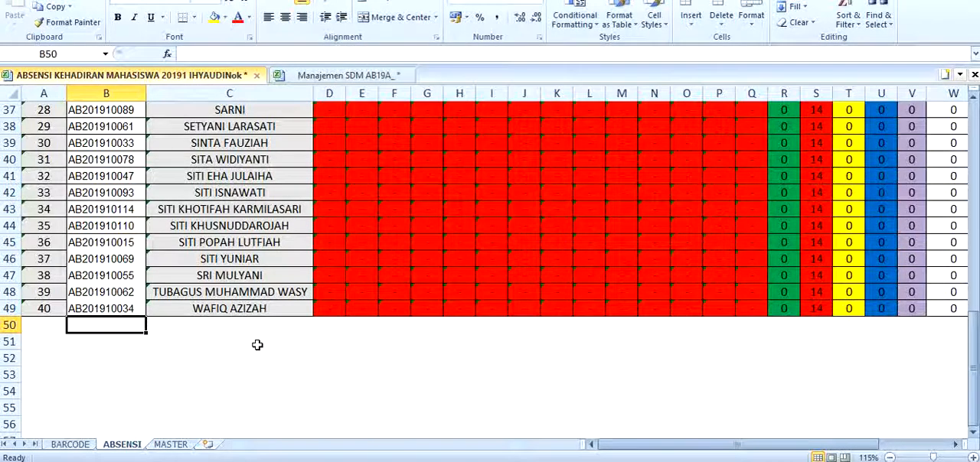
{"action": "scroll", "coordinate": [257, 346], "scroll_direction": "up", "scroll_amount": 3}
{"action": "scroll", "coordinate": [257, 345], "scroll_direction": "down", "scroll_amount": 2}
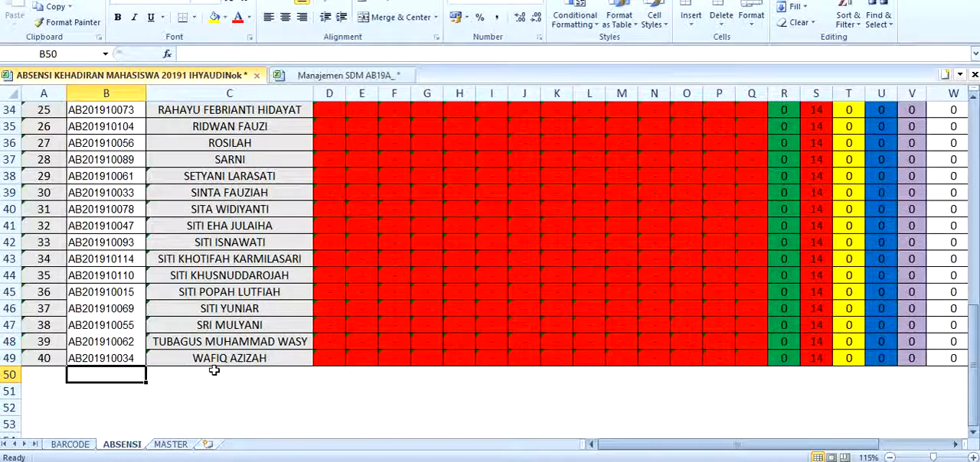
{"action": "scroll", "coordinate": [438, 385], "scroll_direction": "down", "scroll_amount": 1}
{"action": "scroll", "coordinate": [508, 357], "scroll_direction": "up", "scroll_amount": 12}
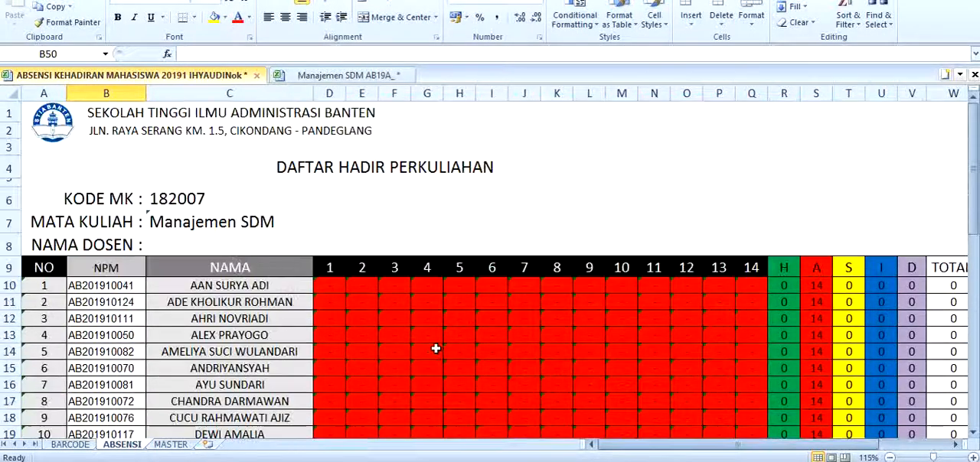
{"action": "scroll", "coordinate": [395, 339], "scroll_direction": "down", "scroll_amount": 2}
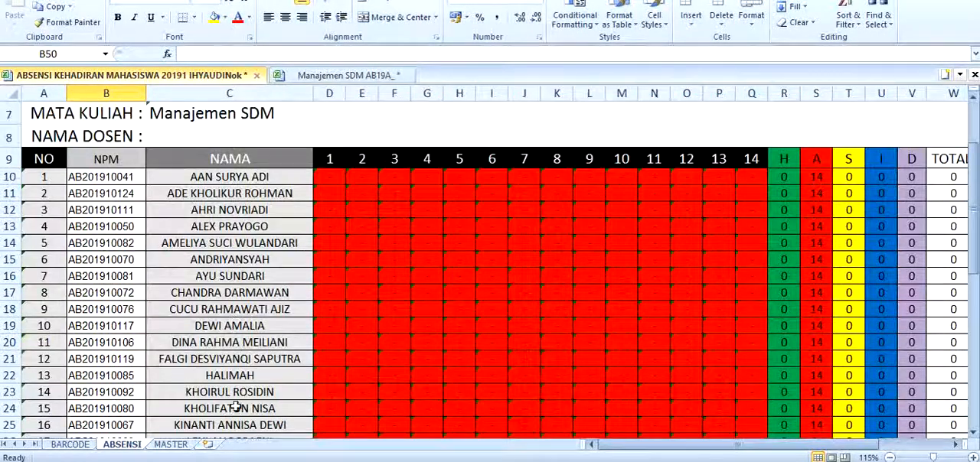
In the exported Manajemen SDM AB19A attendance workbook, replace every H (2/2) attendance entry with H
{"action": "left_click", "coordinate": [353, 77]}
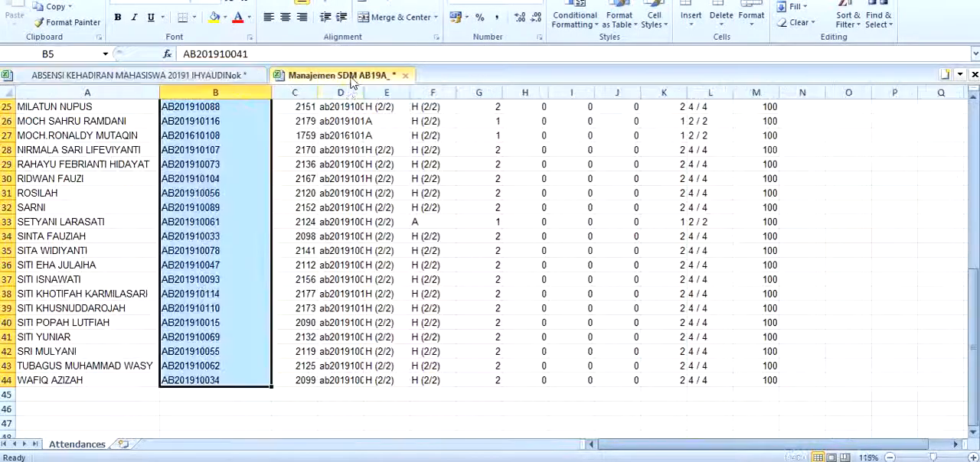
{"action": "left_click", "coordinate": [359, 267]}
{"action": "scroll", "coordinate": [375, 262], "scroll_direction": "up", "scroll_amount": 8}
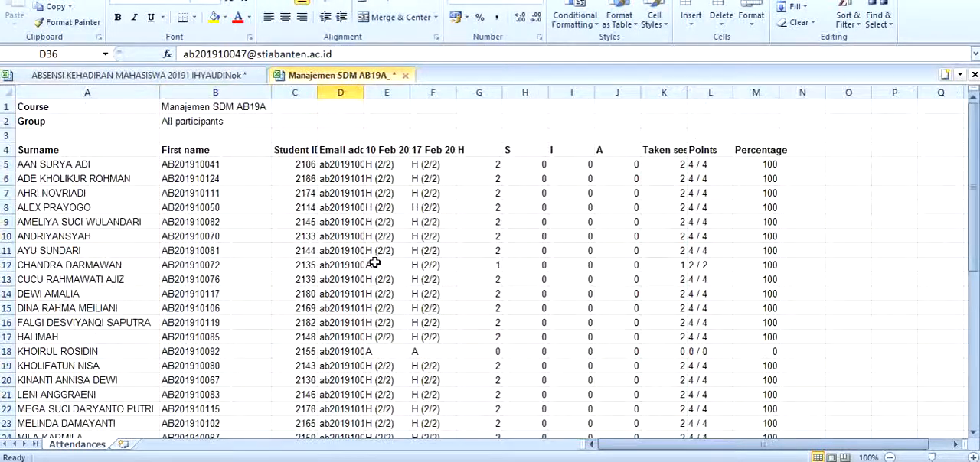
{"action": "left_click", "coordinate": [387, 164]}
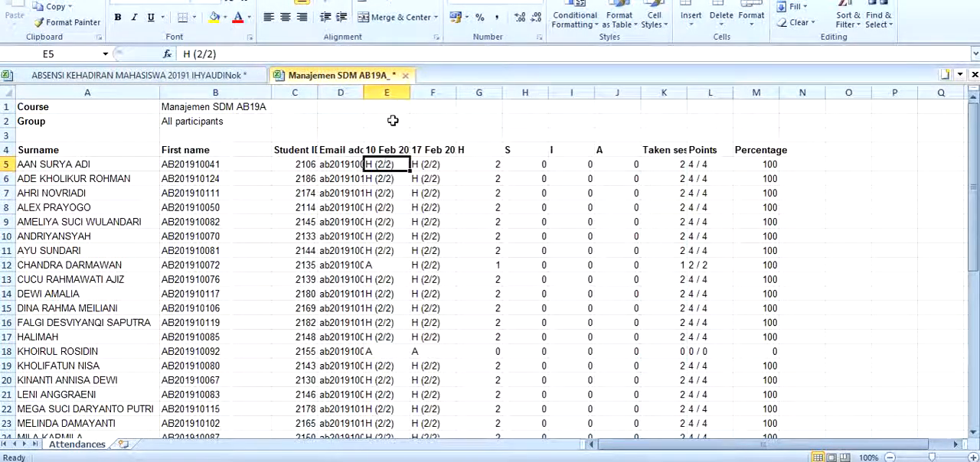
{"action": "scroll", "coordinate": [383, 254], "scroll_direction": "down", "scroll_amount": 10}
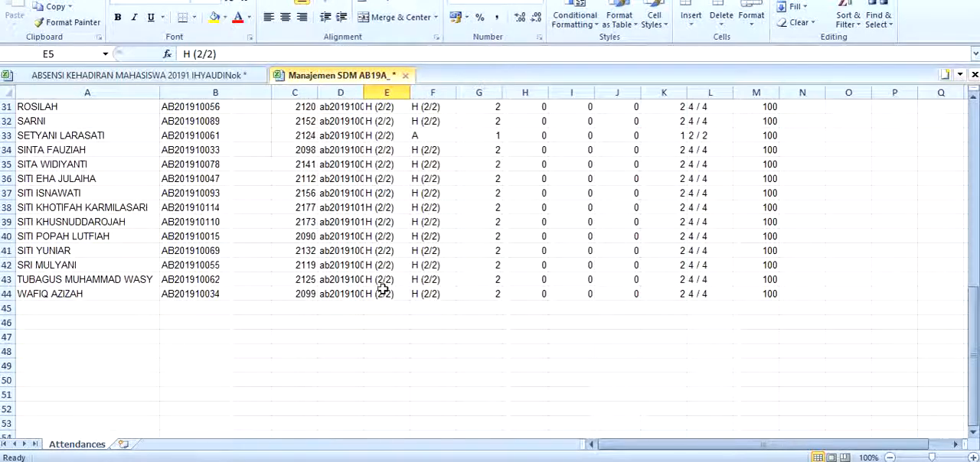
{"action": "left_click", "coordinate": [383, 288], "text": "shift"}
{"action": "scroll", "coordinate": [383, 289], "scroll_direction": "up", "scroll_amount": 9}
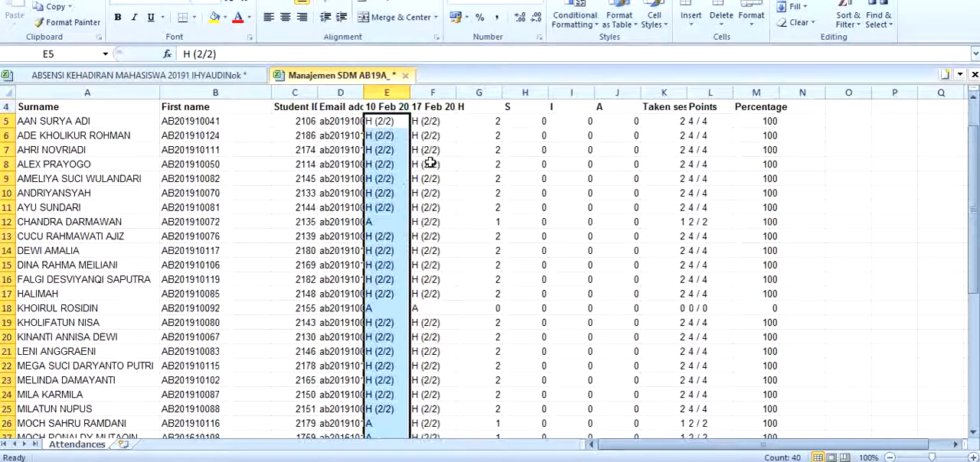
{"action": "key", "text": "ctrl+f"}
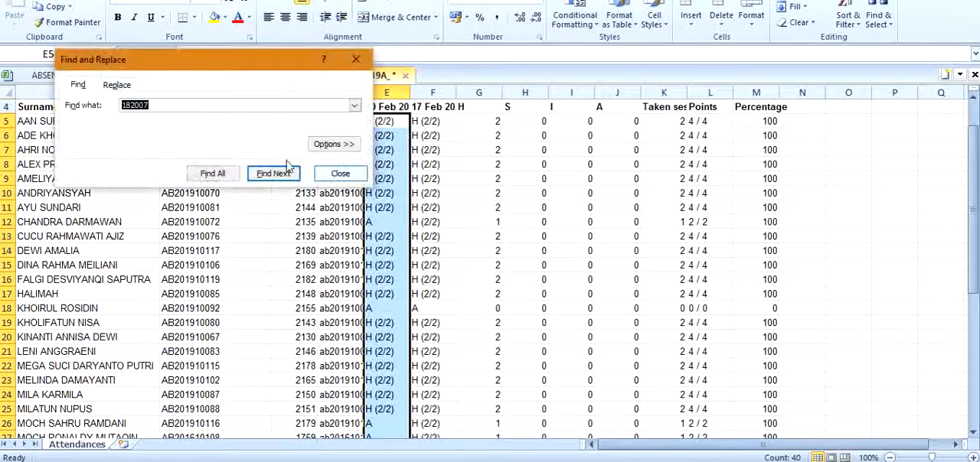
{"action": "left_click", "coordinate": [125, 89]}
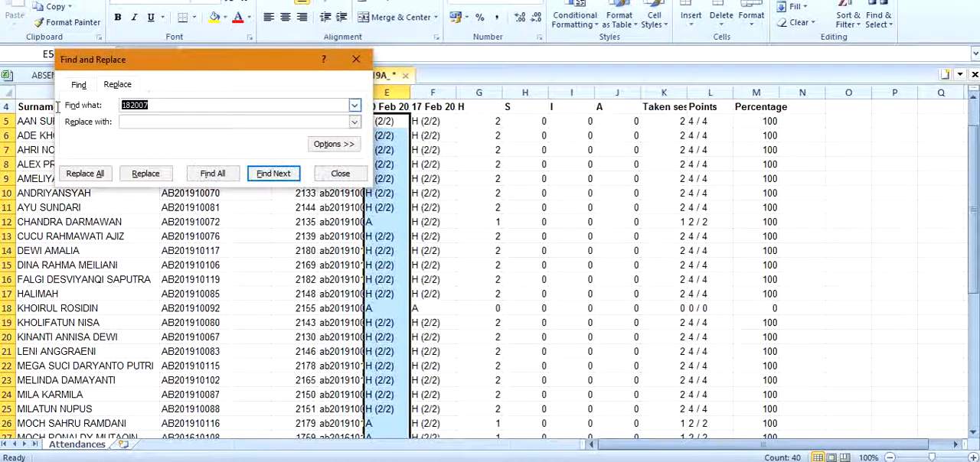
{"action": "double_click", "coordinate": [399, 121]}
{"action": "key", "text": "shift+Home"}
{"action": "key", "text": "ctrl+c"}
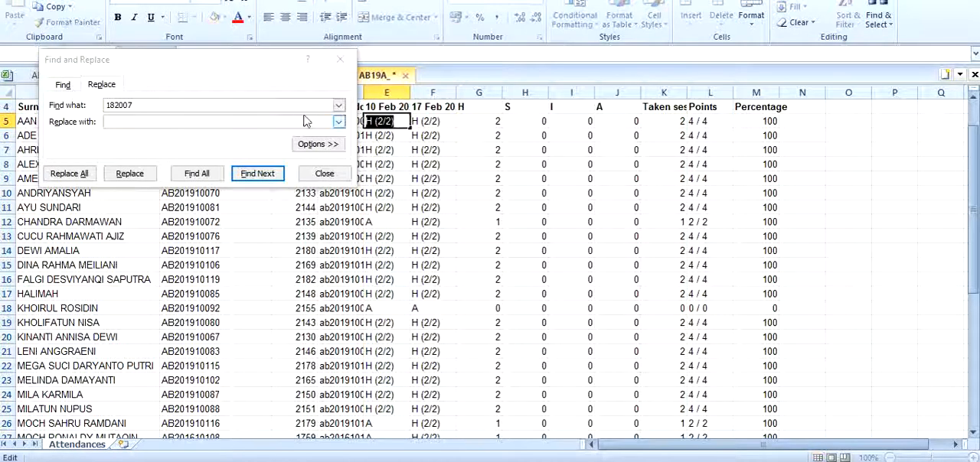
{"action": "double_click", "coordinate": [247, 105]}
{"action": "key", "text": "ctrl+v"}
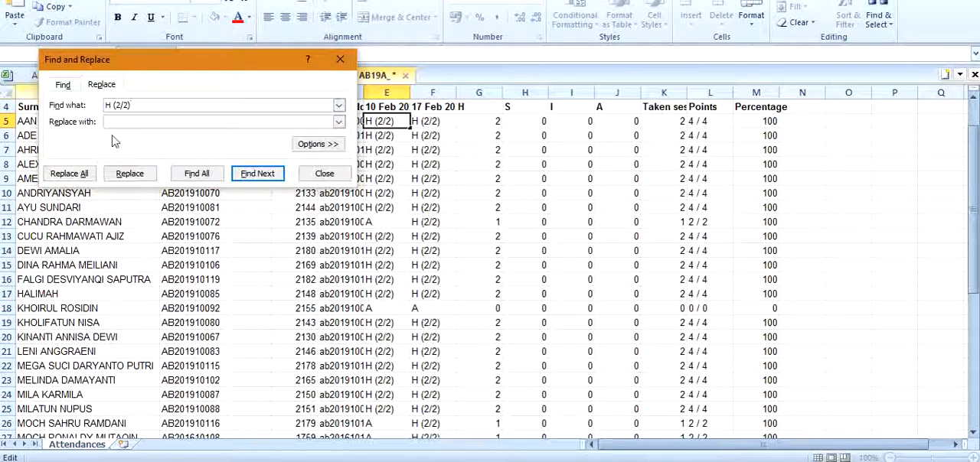
{"action": "left_click", "coordinate": [115, 124]}
{"action": "type", "text": "H"}
{"action": "left_click", "coordinate": [69, 174]}
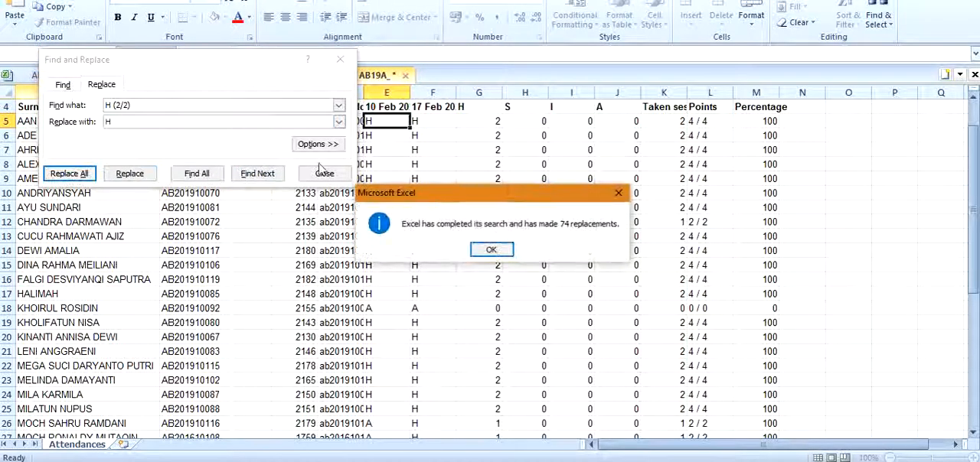
{"action": "left_click", "coordinate": [495, 248]}
{"action": "key", "text": "Escape"}
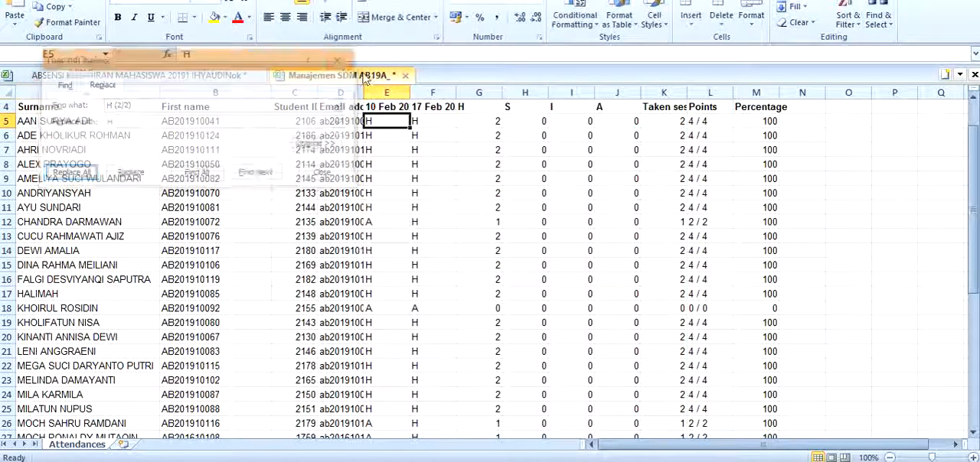
Copy the 10 Feb and 17 Feb attendance entries of all students in E5:F44
{"action": "scroll", "coordinate": [388, 273], "scroll_direction": "down", "scroll_amount": 5}
{"action": "scroll", "coordinate": [391, 264], "scroll_direction": "up", "scroll_amount": 6}
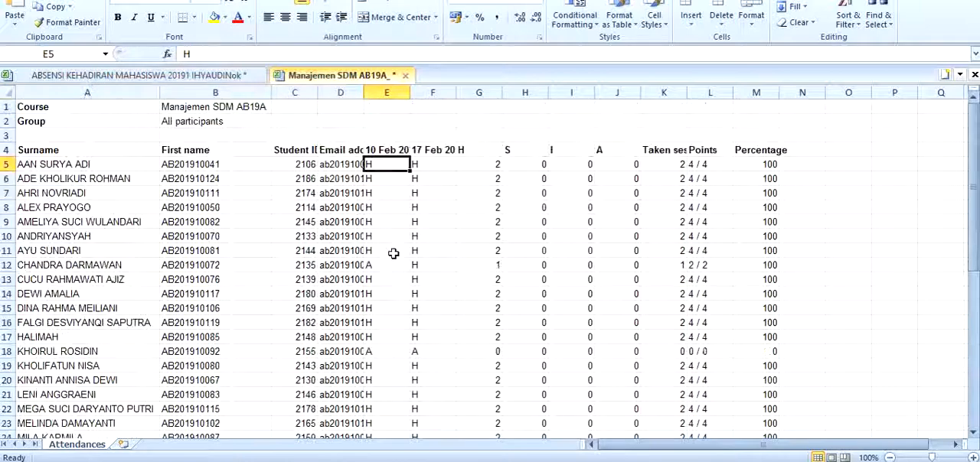
{"action": "scroll", "coordinate": [378, 186], "scroll_direction": "down", "scroll_amount": 10}
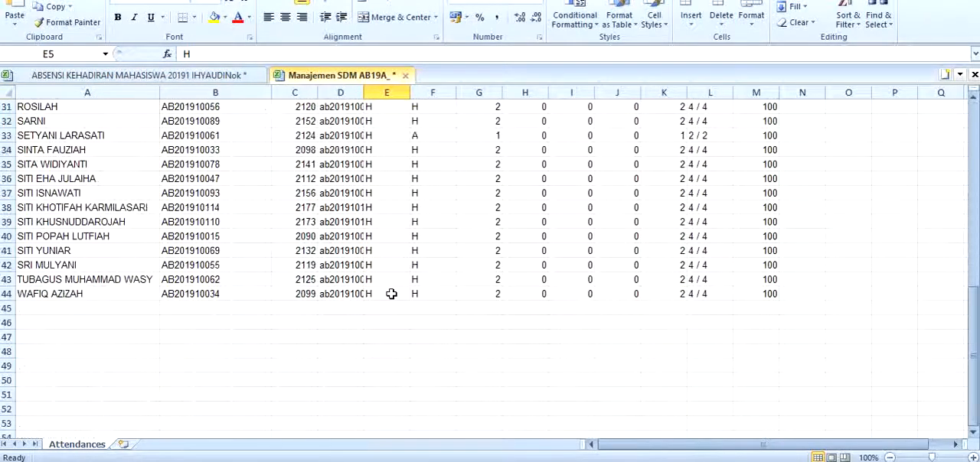
{"action": "left_click", "coordinate": [390, 293], "text": "shift"}
{"action": "key", "text": "ctrl+c"}
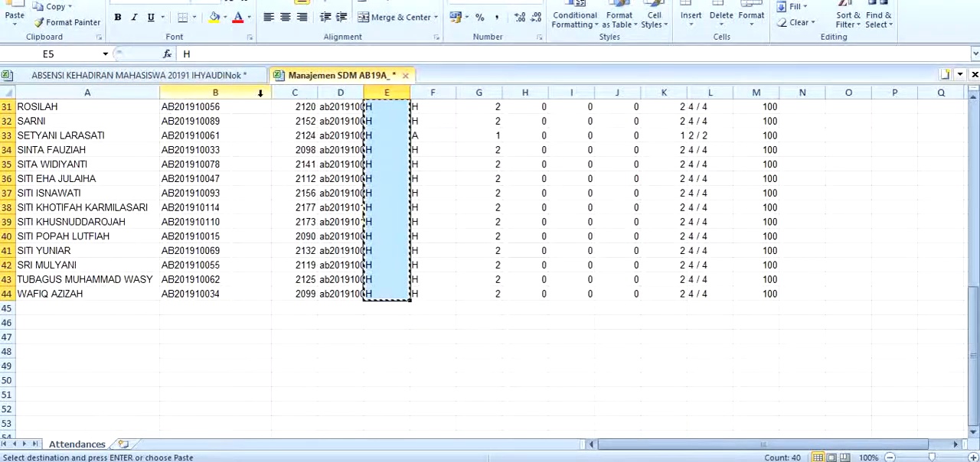
{"action": "scroll", "coordinate": [495, 193], "scroll_direction": "up", "scroll_amount": 10}
{"action": "scroll", "coordinate": [432, 176], "scroll_direction": "down", "scroll_amount": 8}
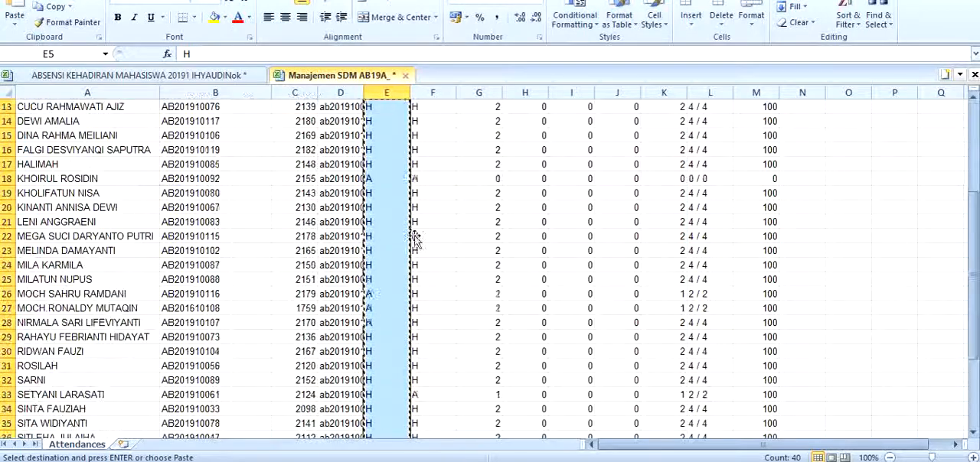
{"action": "left_click", "coordinate": [424, 375], "text": "shift"}
{"action": "key", "text": "ctrl+c"}
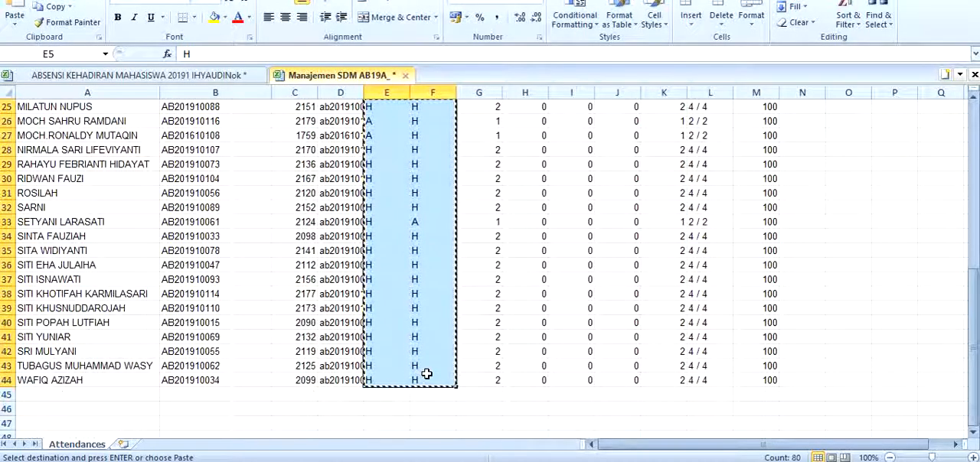
Paste the copied attendance entries into meeting columns 1 and 2 of the ABSENSI sheet, starting at D10
{"action": "left_click", "coordinate": [159, 75]}
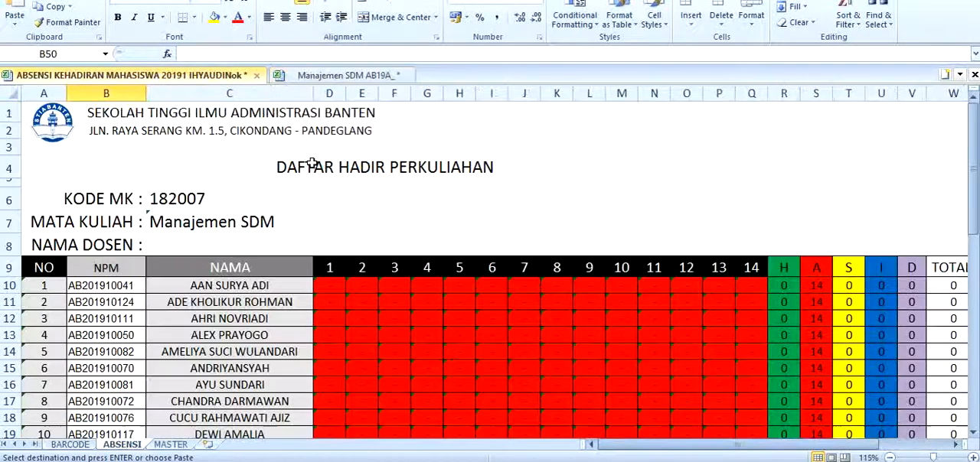
{"action": "left_click", "coordinate": [325, 292]}
{"action": "key", "text": "ctrl+v"}
{"action": "scroll", "coordinate": [422, 271], "scroll_direction": "down", "scroll_amount": 3}
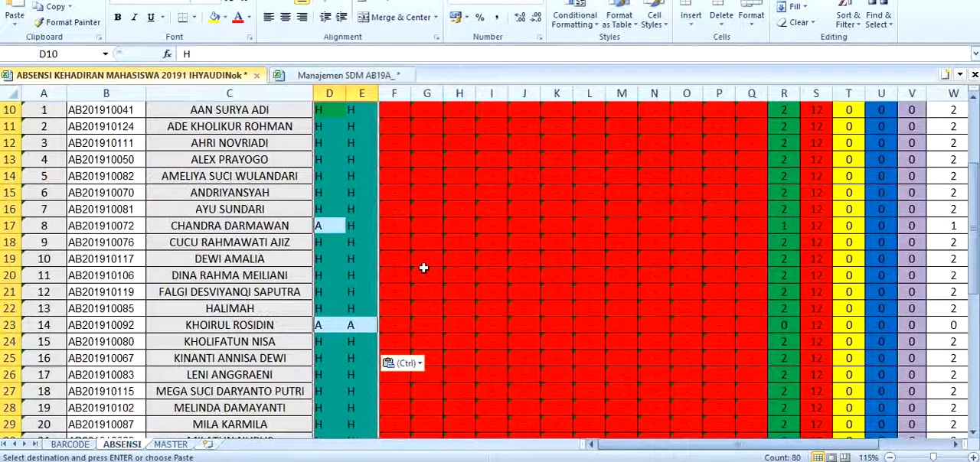
{"action": "key", "text": "Escape"}
{"action": "scroll", "coordinate": [620, 199], "scroll_direction": "up", "scroll_amount": 3}
{"action": "scroll", "coordinate": [617, 202], "scroll_direction": "down", "scroll_amount": 3}
{"action": "left_click", "coordinate": [426, 258]}
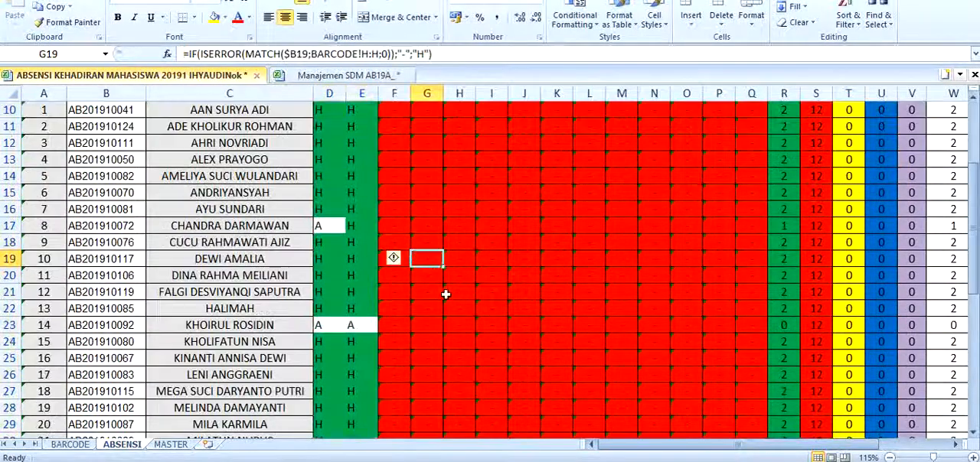
Examine the attendance totals and the Tugas, UTS, UAS, Etika, Nilai Akhir and Mutu columns of the ABSENSI sheet
{"action": "left_click_drag", "start_coordinate": [594, 445], "coordinate": [785, 445]}
{"action": "scroll", "coordinate": [624, 303], "scroll_direction": "up", "scroll_amount": 3}
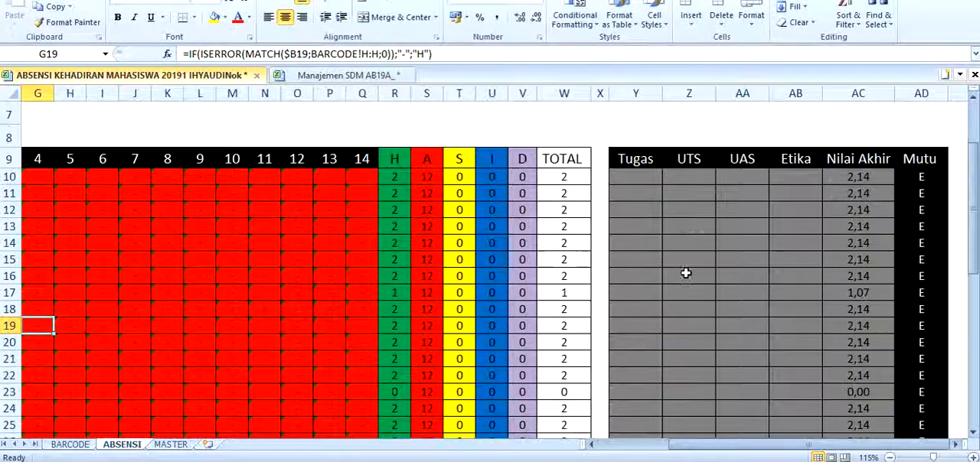
{"action": "scroll", "coordinate": [735, 280], "scroll_direction": "down", "scroll_amount": 2}
{"action": "left_click", "coordinate": [635, 176]}
{"action": "left_click", "coordinate": [689, 175]}
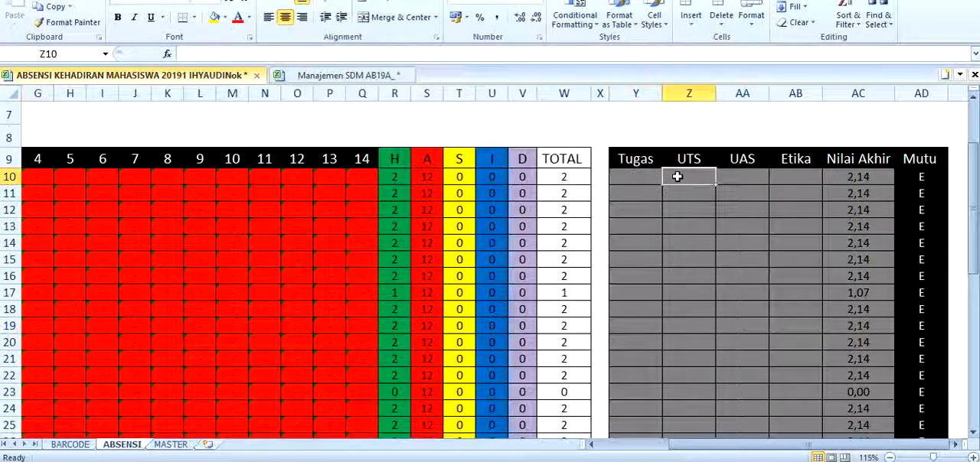
{"action": "left_click", "coordinate": [753, 174]}
{"action": "left_click", "coordinate": [801, 179]}
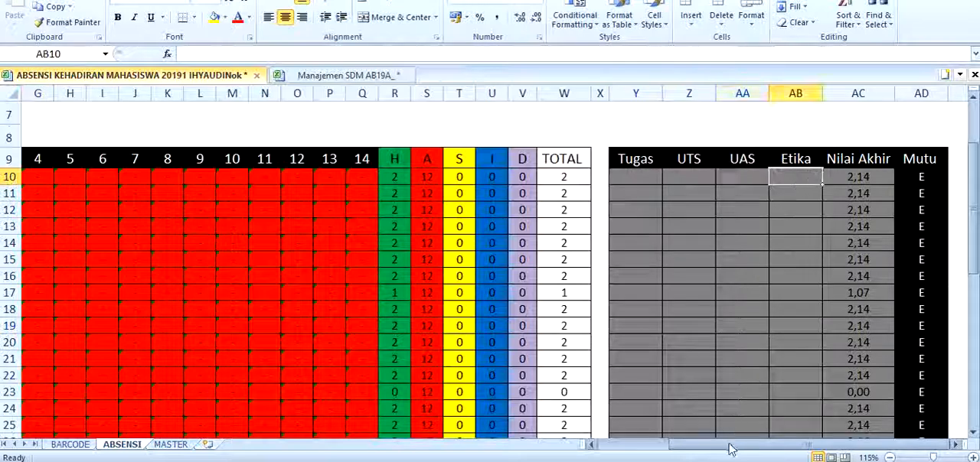
{"action": "left_click_drag", "start_coordinate": [731, 445], "coordinate": [663, 445]}
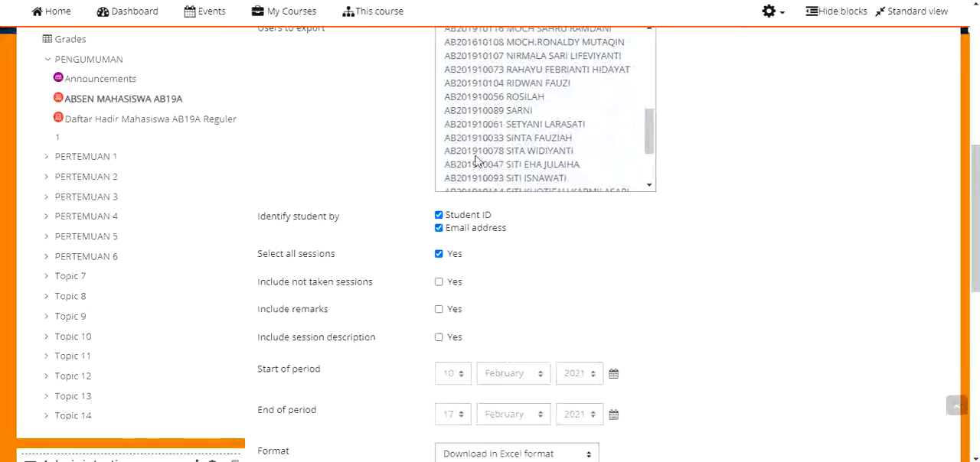
Switch to the campus course site and view the Sessions list of the Manajemen SDM AB19A attendance activity
{"action": "scroll", "coordinate": [471, 157], "scroll_direction": "up", "scroll_amount": 5}
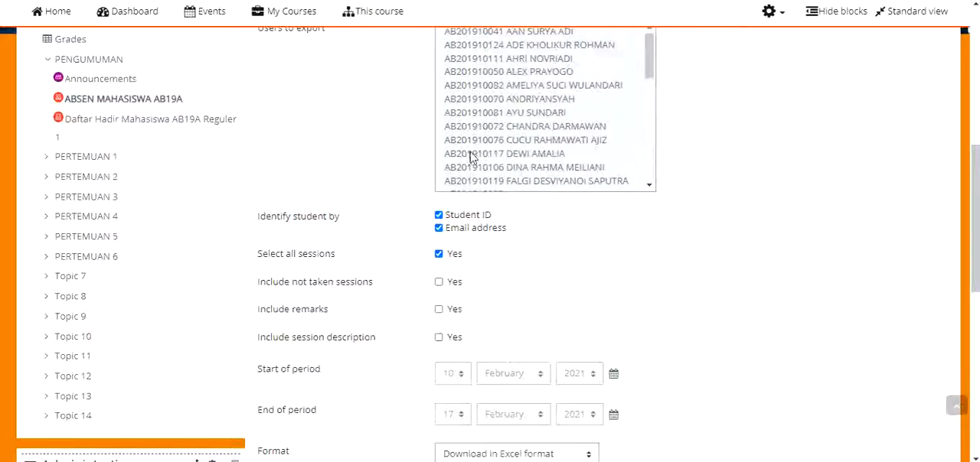
{"action": "scroll", "coordinate": [686, 168], "scroll_direction": "up", "scroll_amount": 3}
{"action": "scroll", "coordinate": [663, 170], "scroll_direction": "down", "scroll_amount": 3}
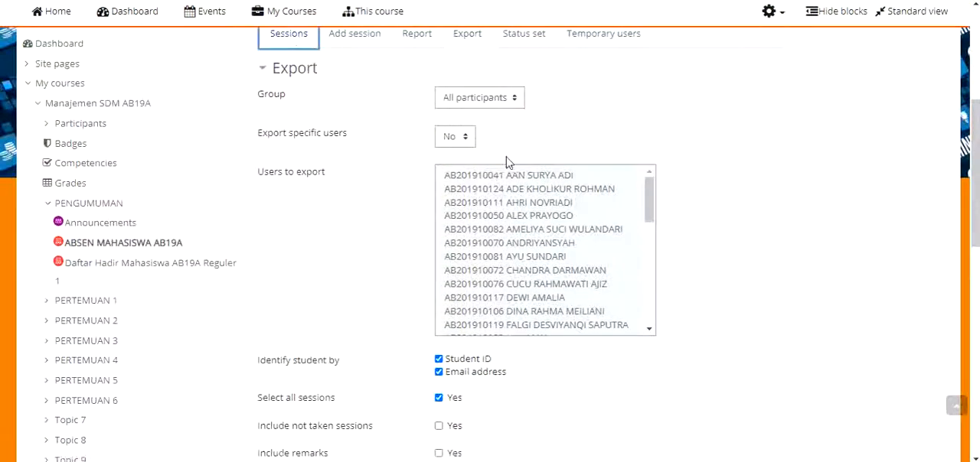
{"action": "scroll", "coordinate": [448, 210], "scroll_direction": "down", "scroll_amount": 3}
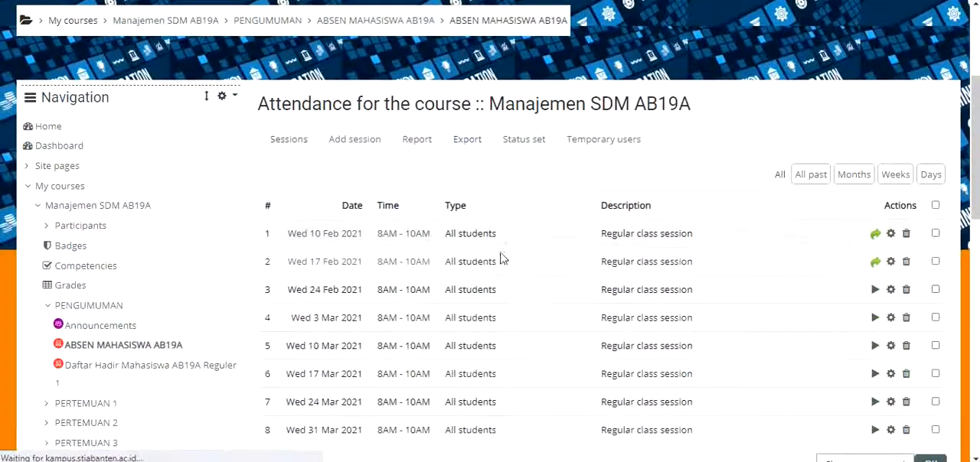